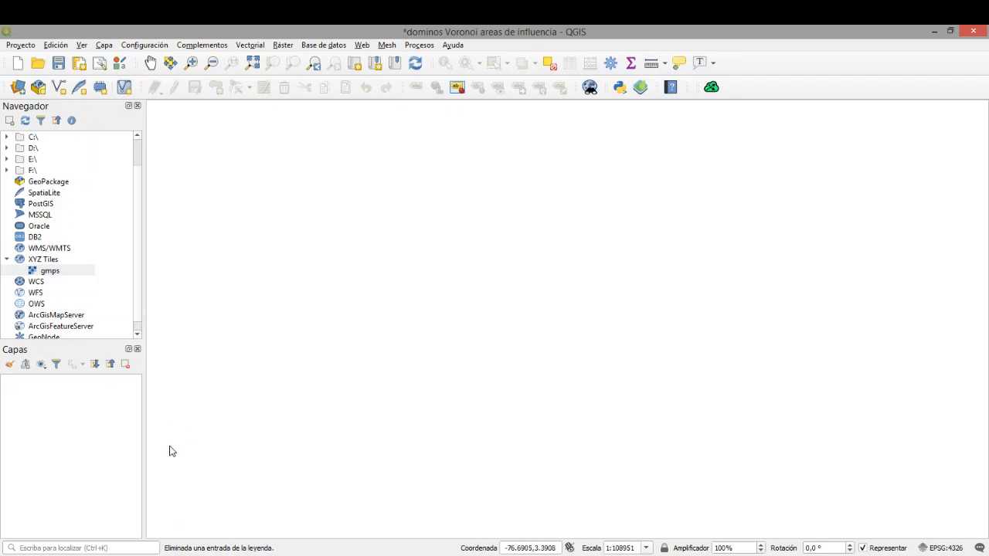
Step: Switch to the browser and open the "Agregar capas de Google Maps en QGIS 3" article from the Google search results
{"action": "key", "text": "alt+Tab"}
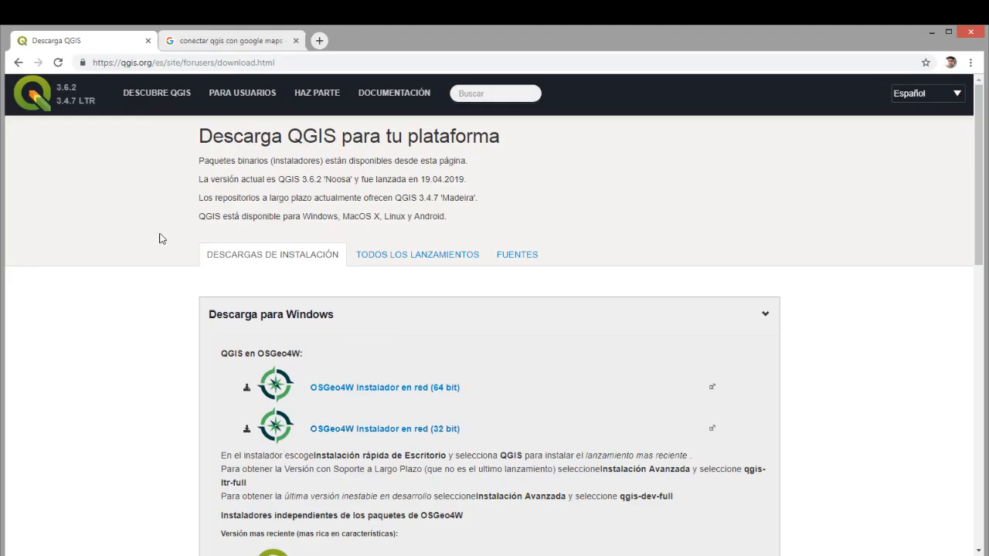
{"action": "left_click", "coordinate": [240, 42]}
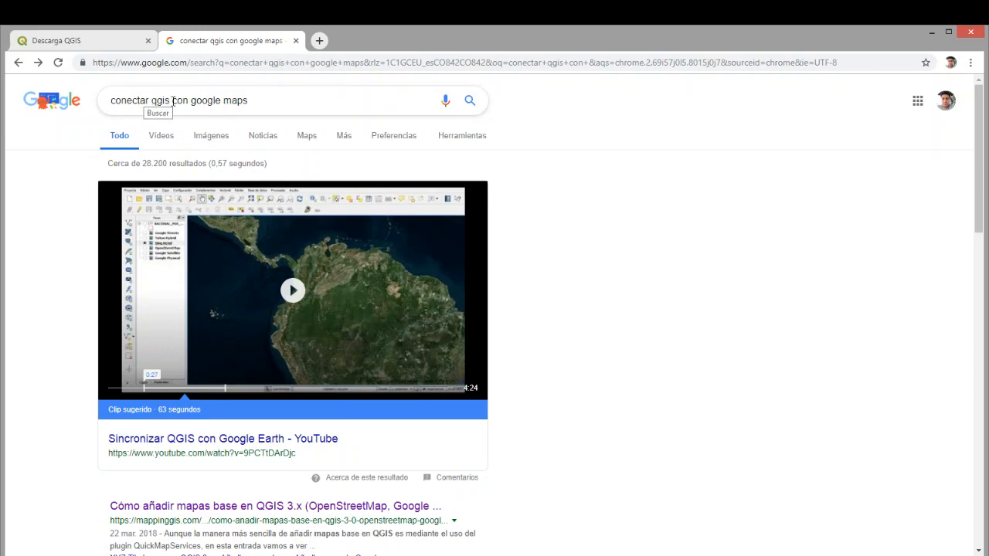
{"action": "scroll", "coordinate": [611, 373], "scroll_direction": "down", "scroll_amount": 5}
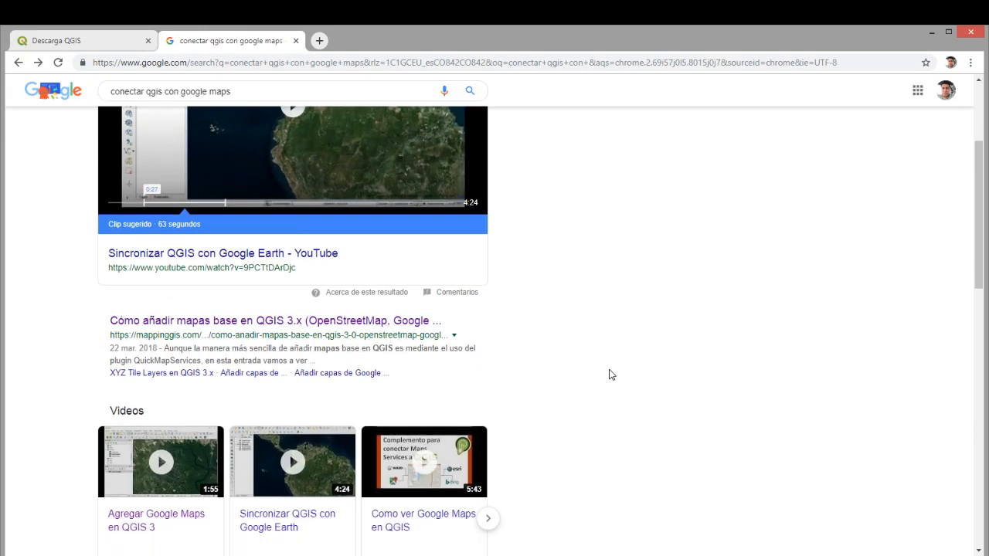
{"action": "scroll", "coordinate": [611, 375], "scroll_direction": "down", "scroll_amount": 4}
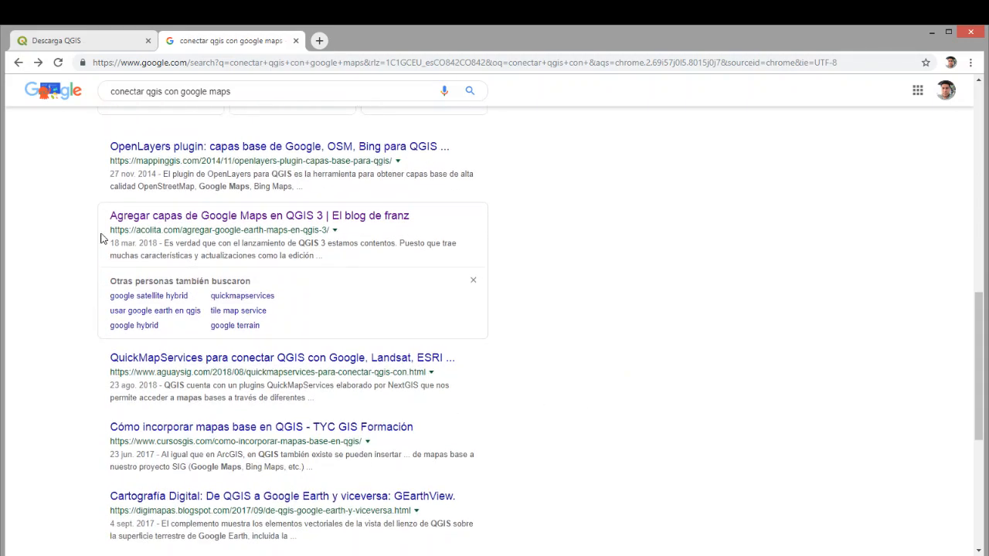
{"action": "left_click", "coordinate": [194, 218]}
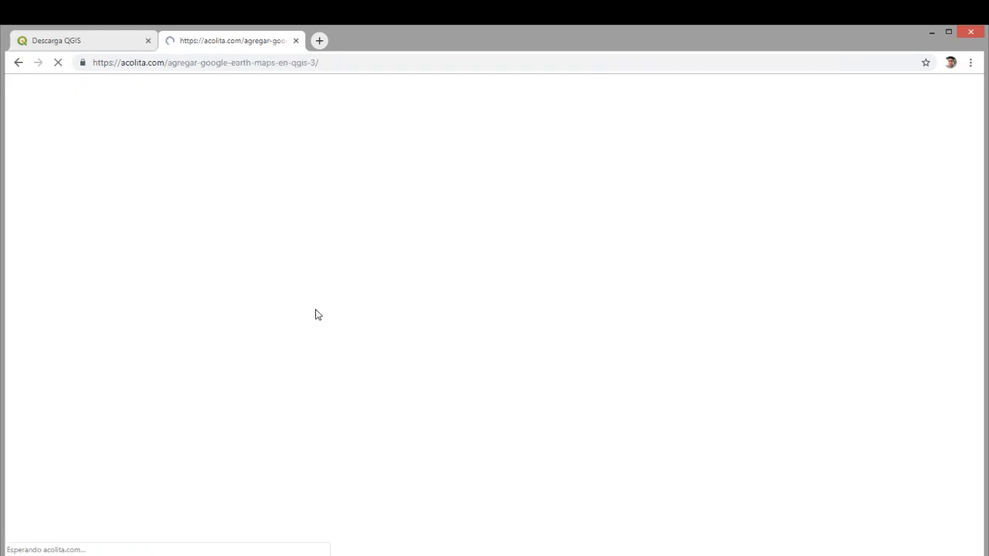
{"action": "scroll", "coordinate": [299, 259], "scroll_direction": "down", "scroll_amount": 1}
{"action": "scroll", "coordinate": [299, 258], "scroll_direction": "down", "scroll_amount": 3}
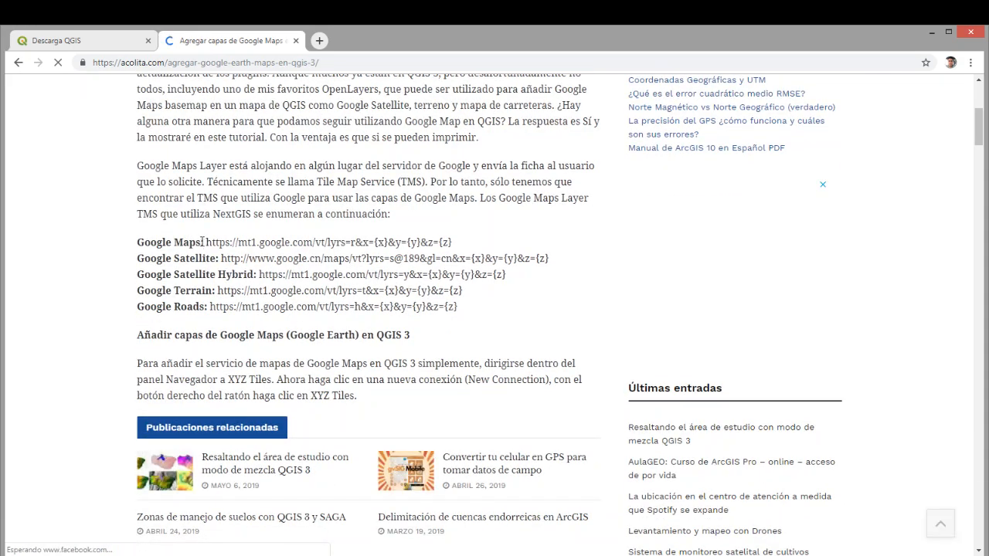
{"action": "left_click_drag", "start_coordinate": [206, 242], "coordinate": [452, 235]}
{"action": "key", "text": "ctrl+c"}
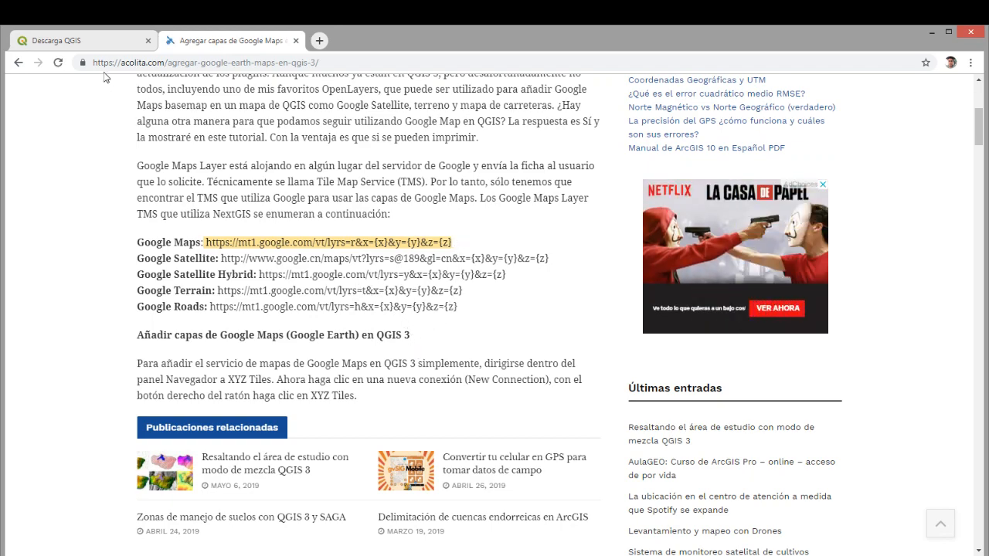
Step: Switch back to QGIS and start a new XYZ Tiles connection
{"action": "mouse_move", "coordinate": [317, 555]}
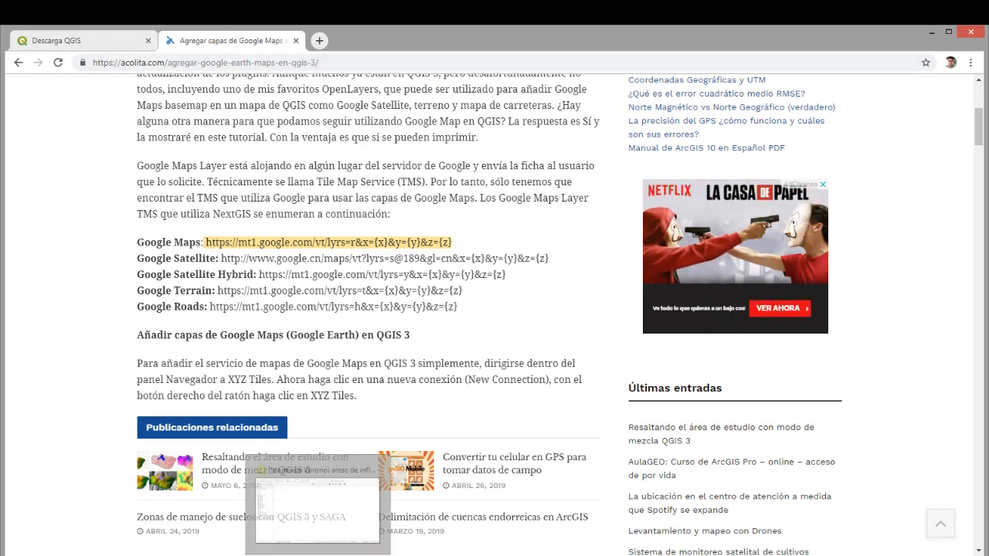
{"action": "left_click", "coordinate": [317, 502]}
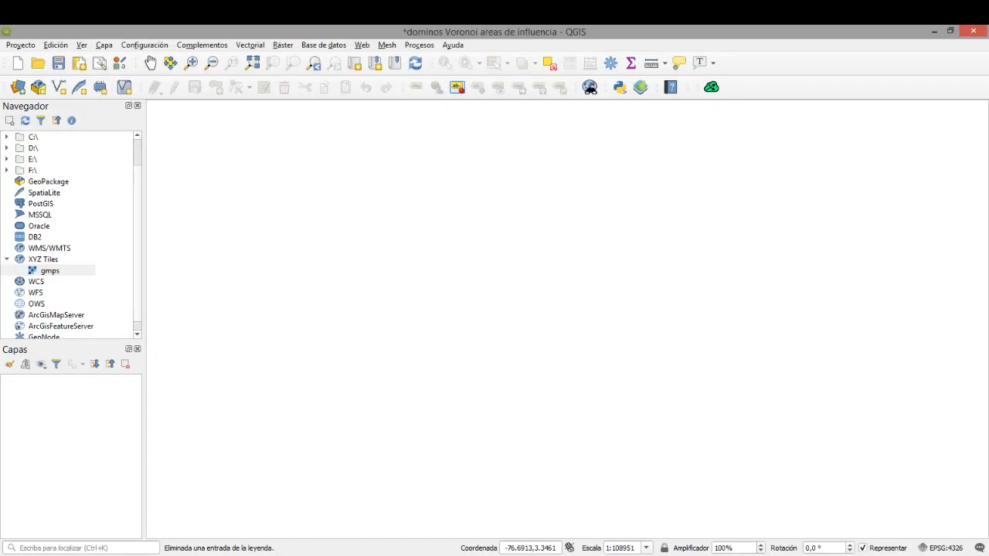
{"action": "left_click", "coordinate": [9, 261]}
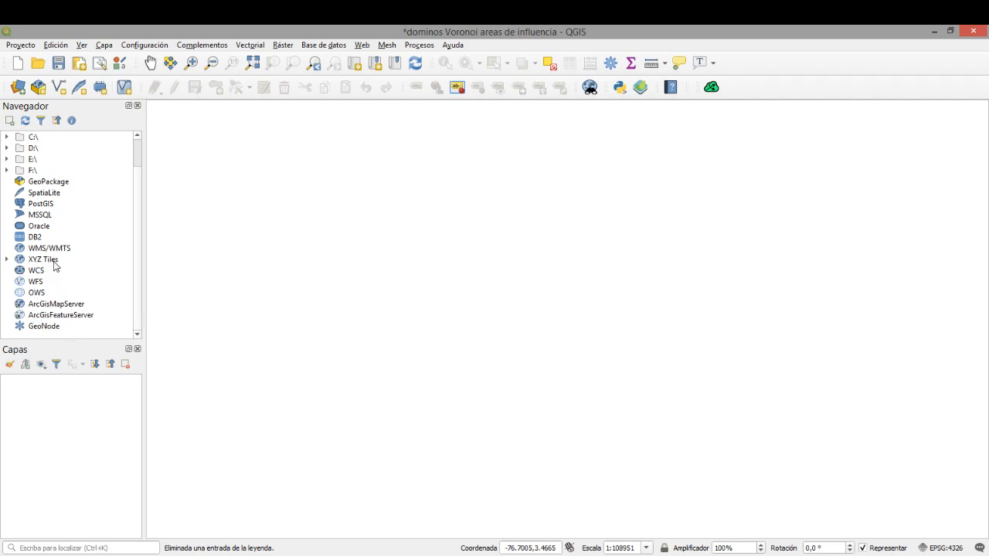
{"action": "right_click", "coordinate": [54, 261]}
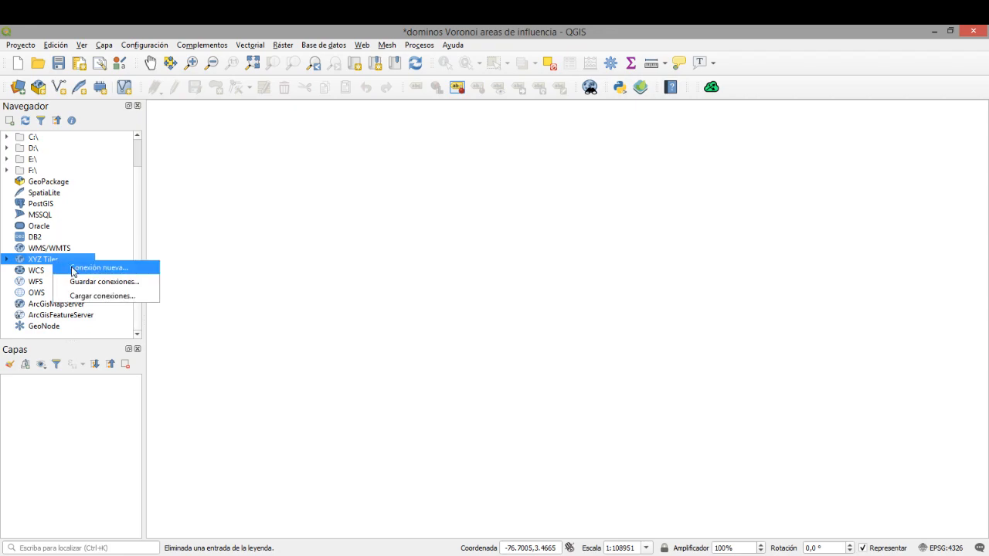
{"action": "left_click", "coordinate": [74, 268]}
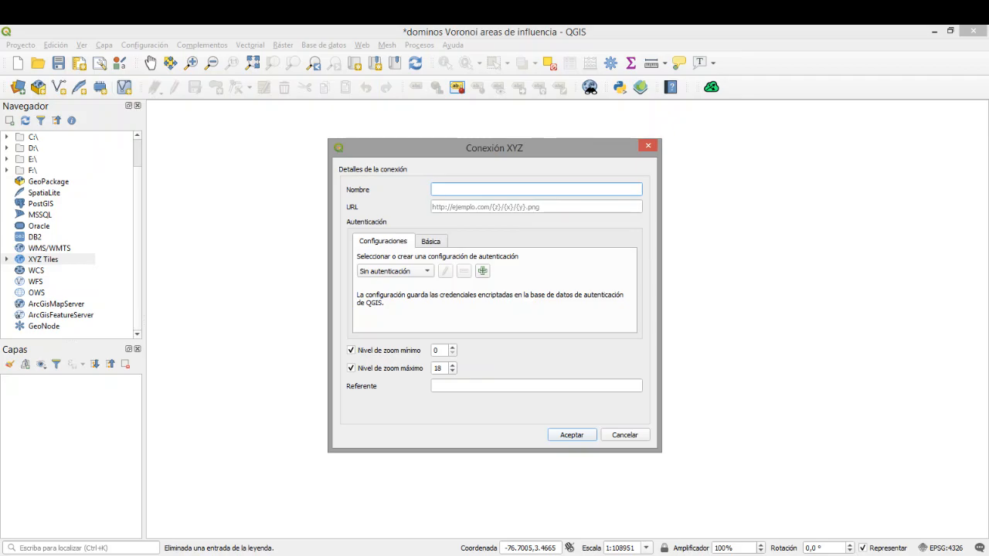
{"action": "key", "text": "alt+Tab"}
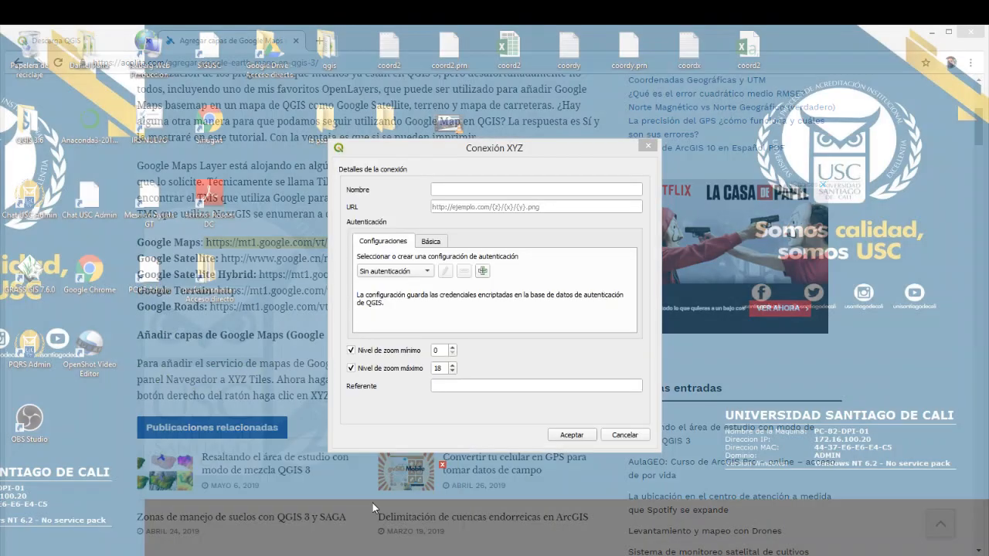
{"action": "left_click", "coordinate": [372, 503]}
{"action": "left_click", "coordinate": [499, 208]}
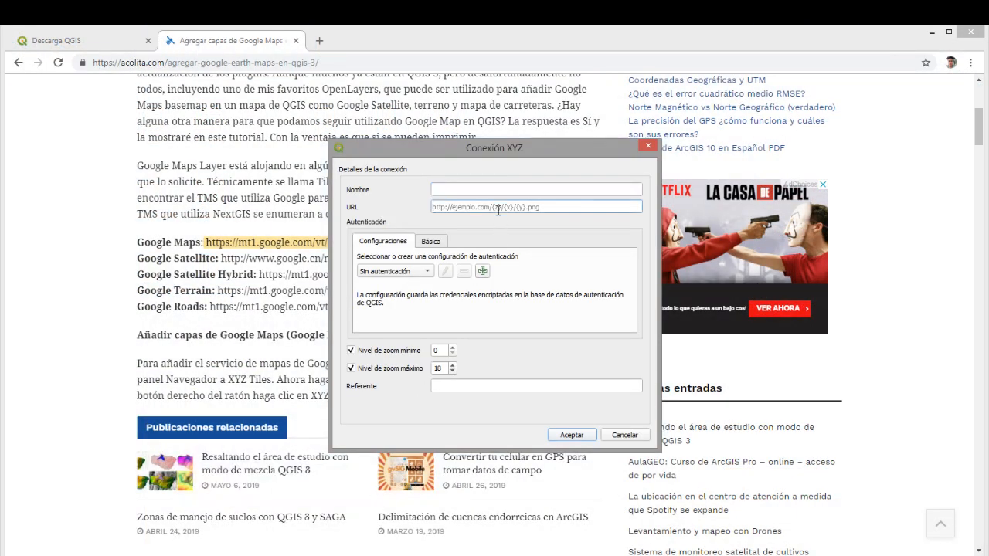
{"action": "key", "text": "ctrl+v"}
{"action": "left_click", "coordinate": [482, 194]}
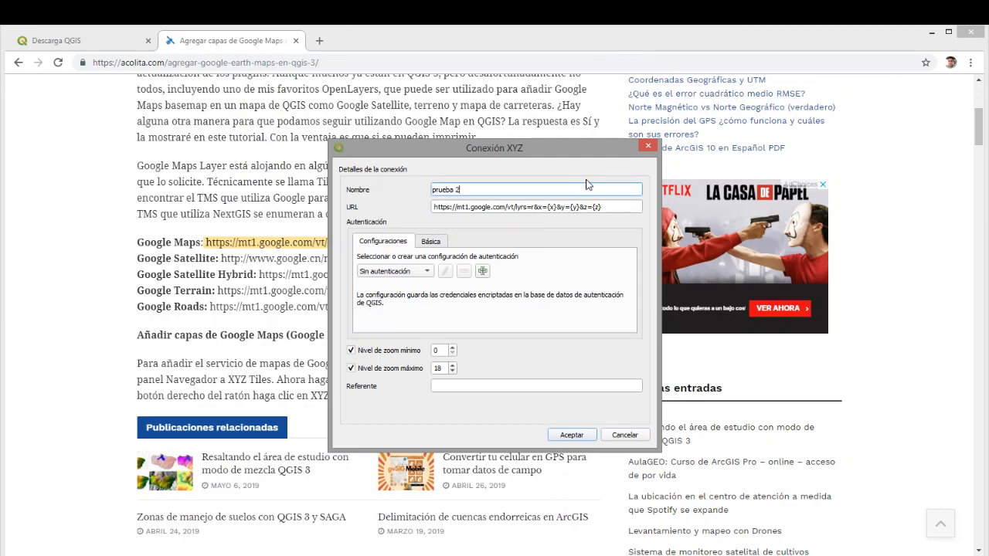
{"action": "left_click", "coordinate": [584, 437]}
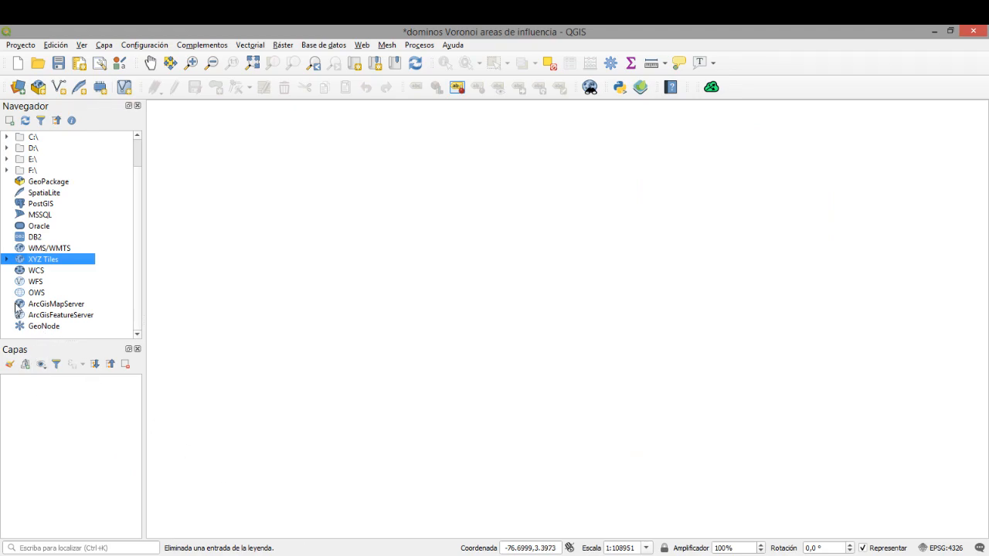
Step: Add the prueba 2 and gmps XYZ tile layers to the project and show the map's full extent
{"action": "left_click", "coordinate": [8, 260]}
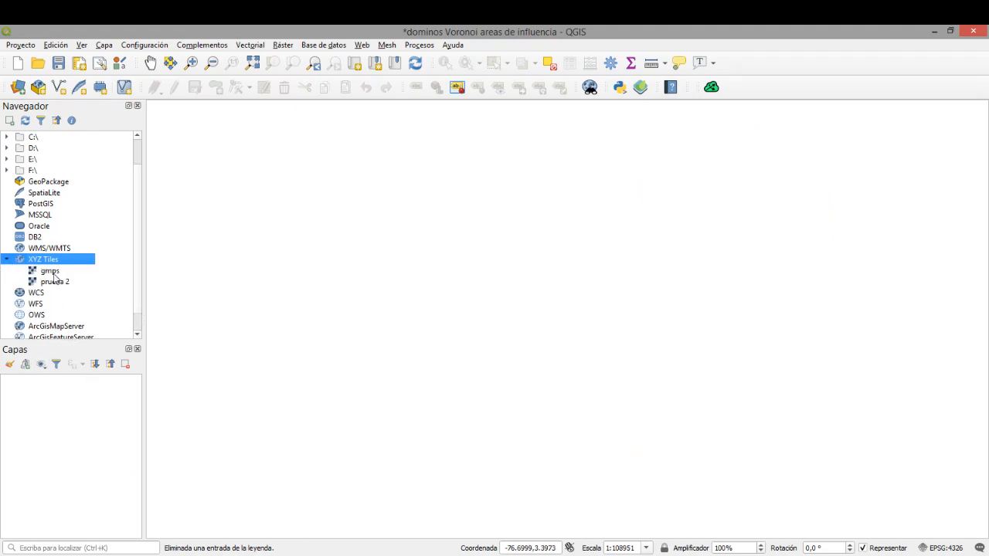
{"action": "left_click", "coordinate": [54, 272]}
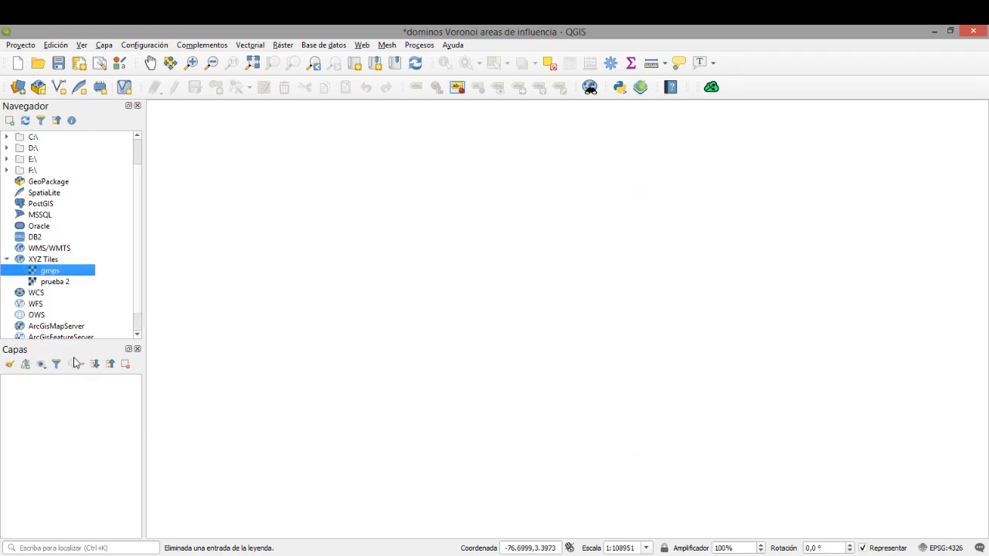
{"action": "double_click", "coordinate": [55, 283]}
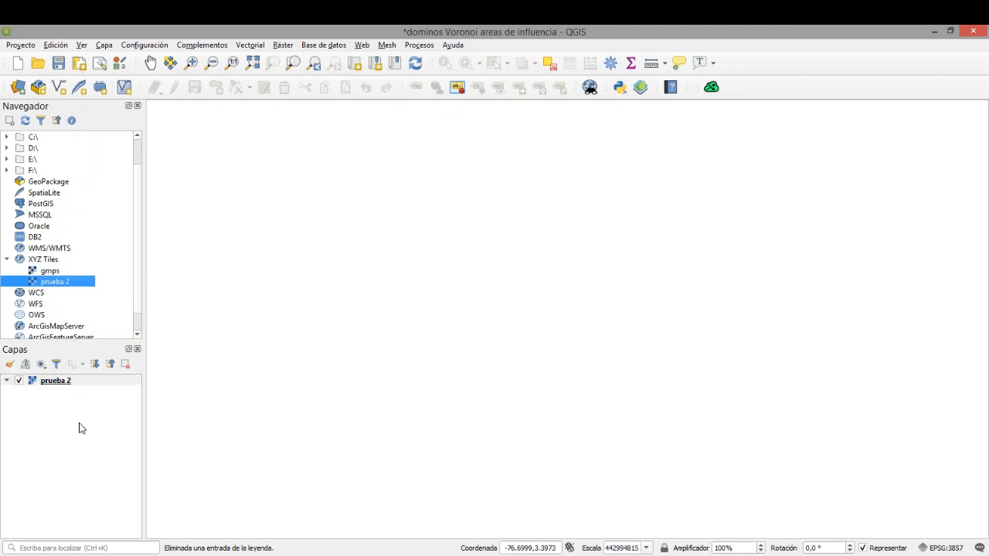
{"action": "left_click", "coordinate": [63, 387]}
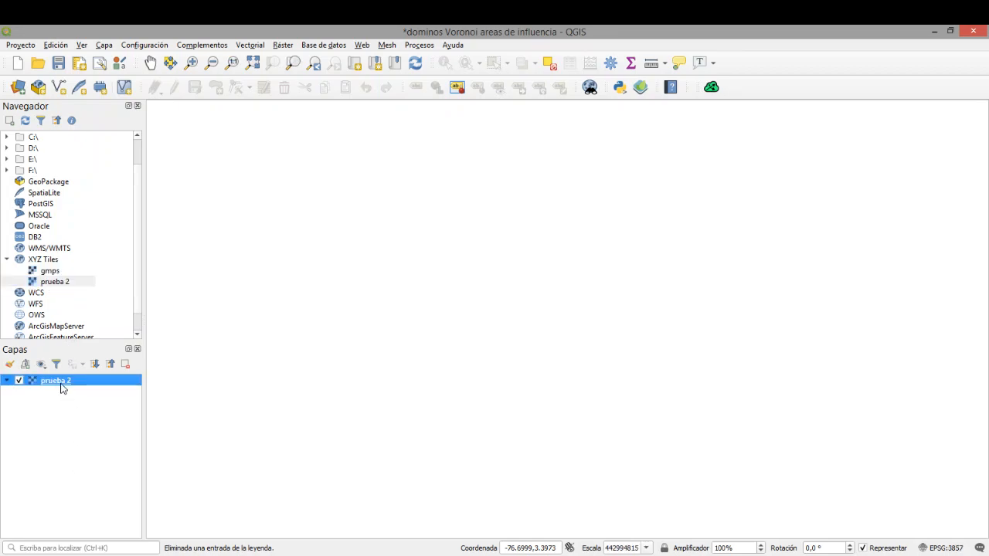
{"action": "double_click", "coordinate": [62, 383]}
{"action": "left_click", "coordinate": [612, 533]}
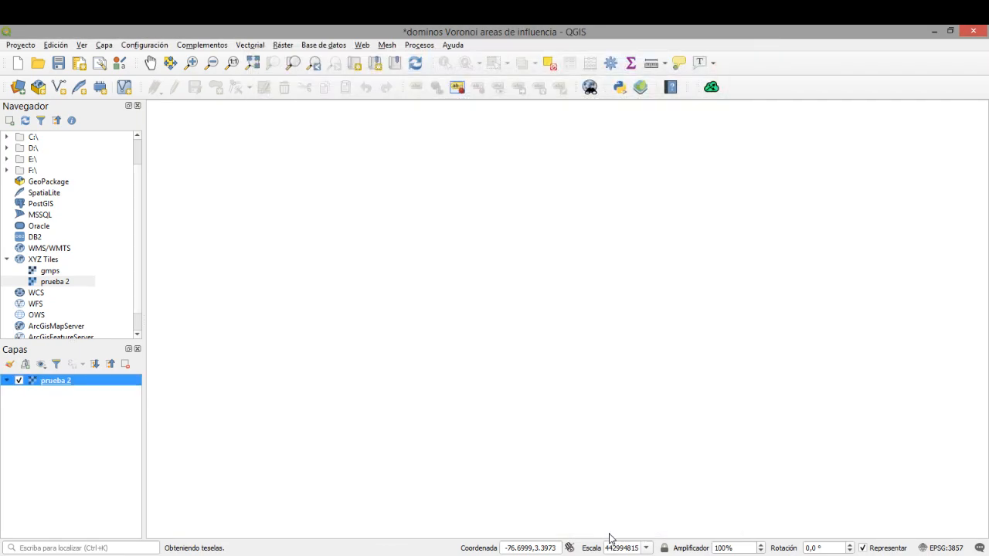
{"action": "left_click", "coordinate": [255, 65]}
{"action": "double_click", "coordinate": [47, 271]}
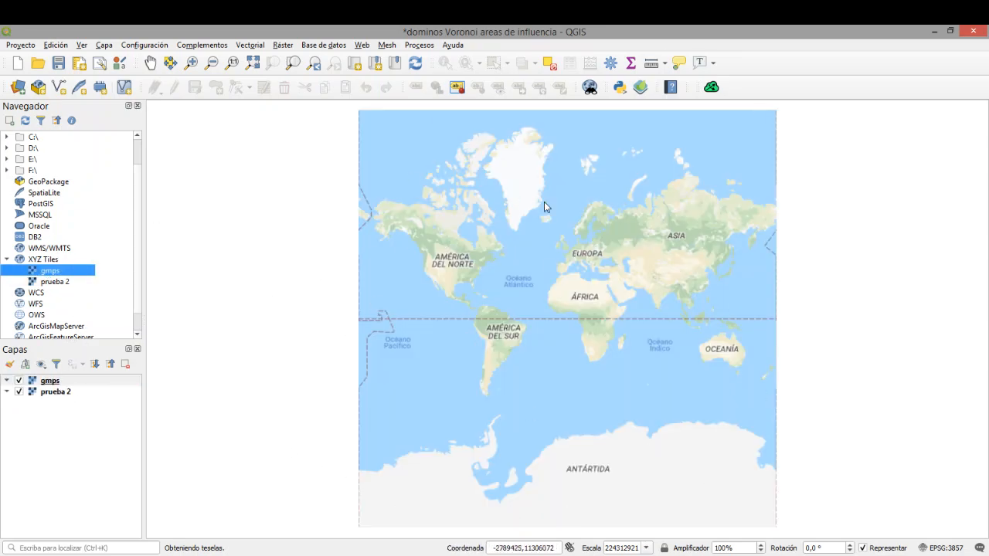
Step: Bring the region around Cali, Colombia, into view on the Google Maps base layer
{"action": "scroll", "coordinate": [507, 259], "scroll_direction": "up", "scroll_amount": 3}
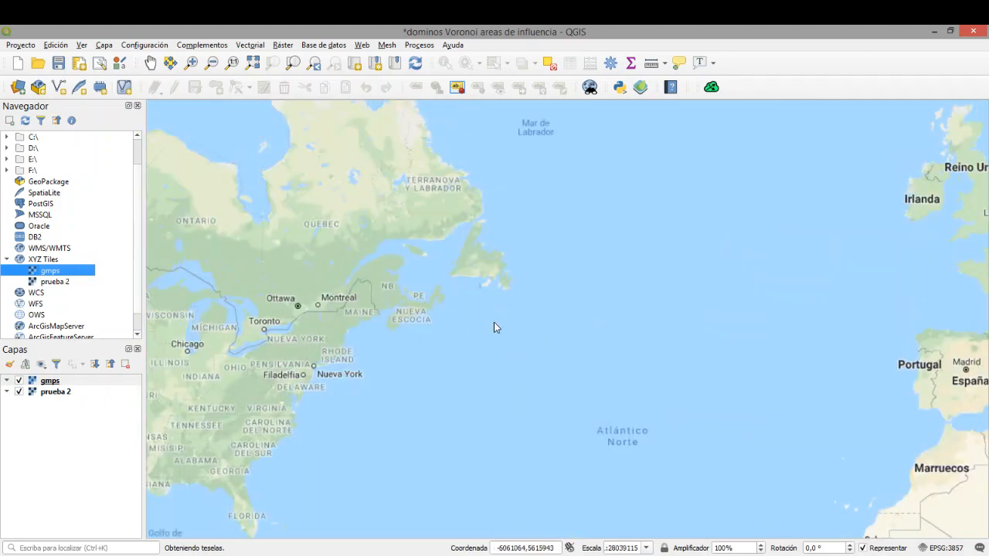
{"action": "scroll", "coordinate": [680, 317], "scroll_direction": "down", "scroll_amount": 2}
{"action": "left_click", "coordinate": [503, 337]}
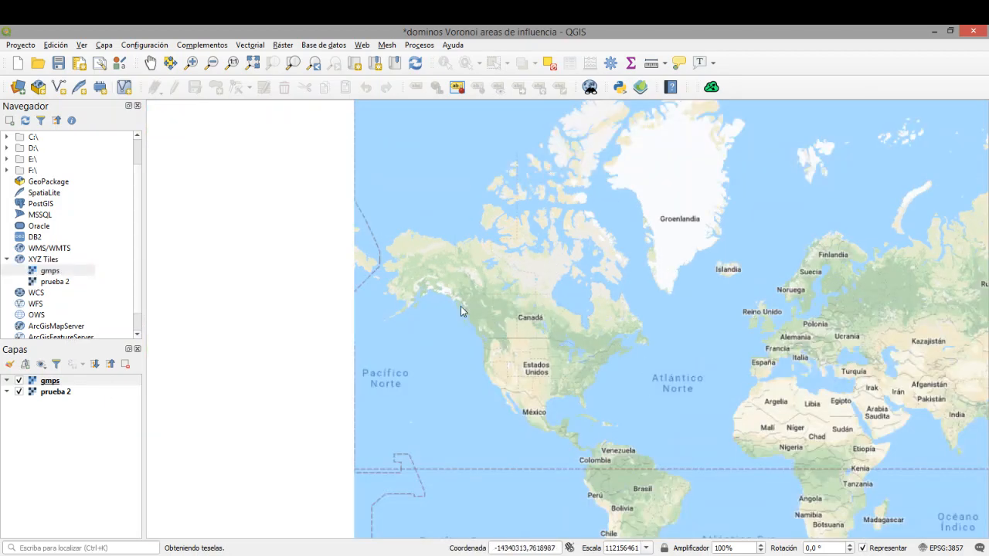
{"action": "left_click_drag", "start_coordinate": [473, 314], "coordinate": [311, 215]}
{"action": "left_click", "coordinate": [151, 64]}
{"action": "left_click_drag", "start_coordinate": [579, 355], "coordinate": [589, 335]}
{"action": "scroll", "coordinate": [425, 330], "scroll_direction": "up", "scroll_amount": 4}
{"action": "left_click_drag", "start_coordinate": [654, 421], "coordinate": [474, 234]}
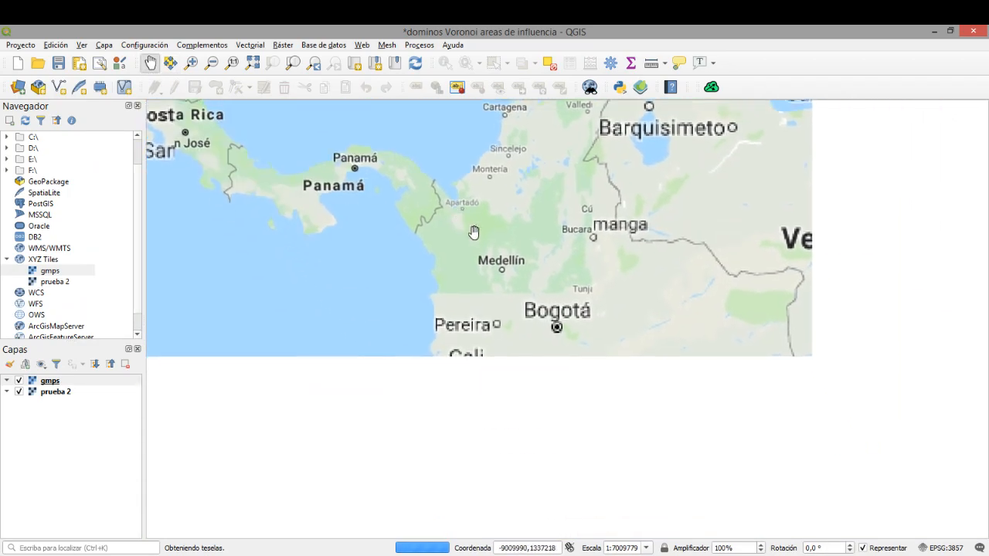
{"action": "left_click_drag", "start_coordinate": [512, 378], "coordinate": [488, 242]}
{"action": "scroll", "coordinate": [453, 303], "scroll_direction": "up", "scroll_amount": 3}
{"action": "left_click_drag", "start_coordinate": [446, 205], "coordinate": [557, 408]}
{"action": "left_click_drag", "start_coordinate": [484, 333], "coordinate": [493, 382]}
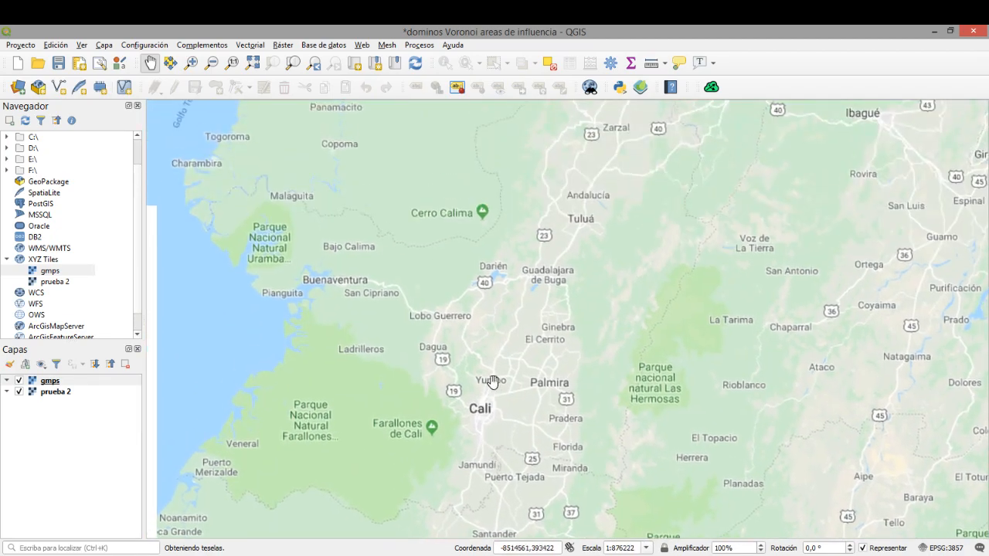
Step: Zoom in on the city of Cali to street level and bring its northern districts into view
{"action": "scroll", "coordinate": [492, 363], "scroll_direction": "up", "scroll_amount": 1}
{"action": "left_click_drag", "start_coordinate": [520, 339], "coordinate": [494, 234]}
{"action": "left_click_drag", "start_coordinate": [488, 367], "coordinate": [565, 314]}
{"action": "scroll", "coordinate": [471, 276], "scroll_direction": "up", "scroll_amount": 1}
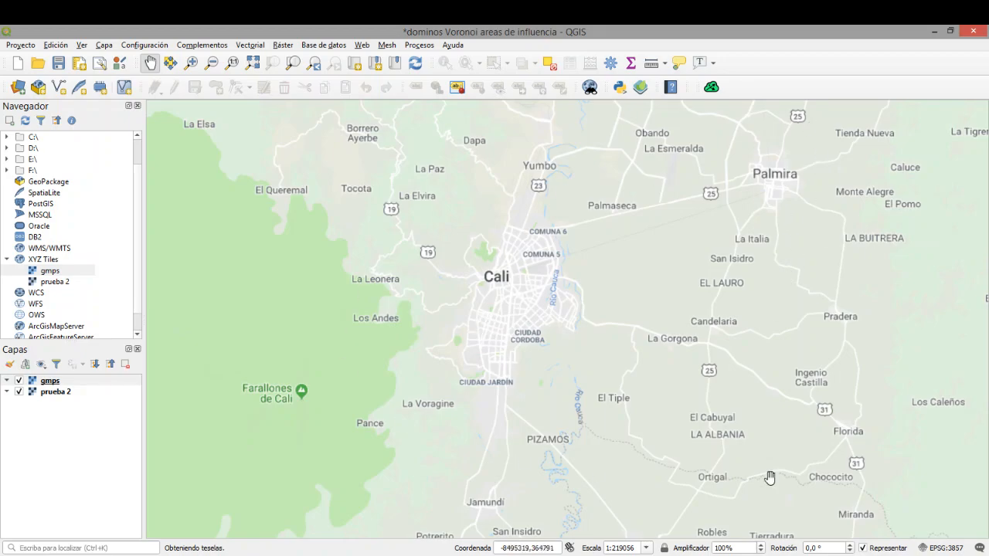
{"action": "scroll", "coordinate": [519, 295], "scroll_direction": "up", "scroll_amount": 1}
{"action": "scroll", "coordinate": [510, 293], "scroll_direction": "up", "scroll_amount": 1}
{"action": "left_click_drag", "start_coordinate": [513, 287], "coordinate": [507, 348]}
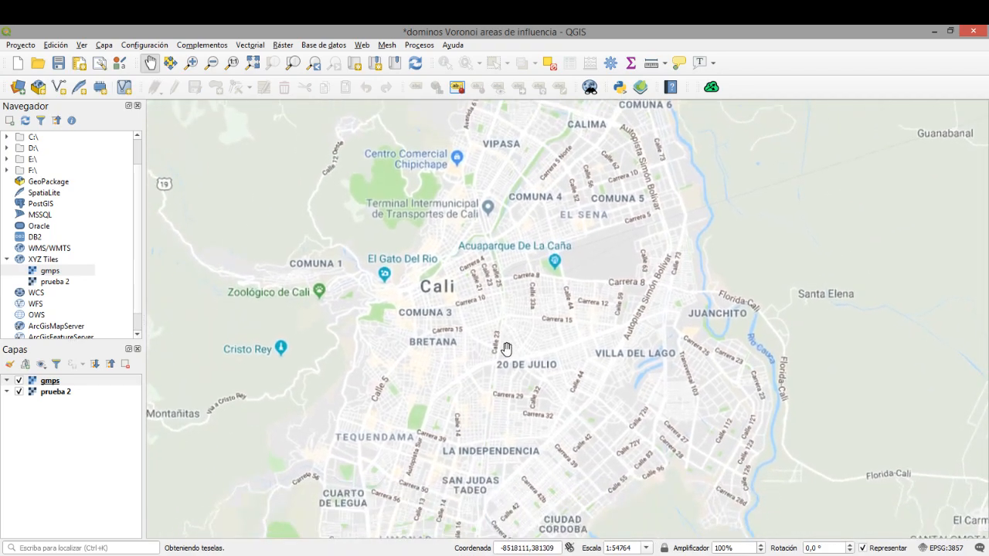
{"action": "left_click_drag", "start_coordinate": [532, 272], "coordinate": [482, 352]}
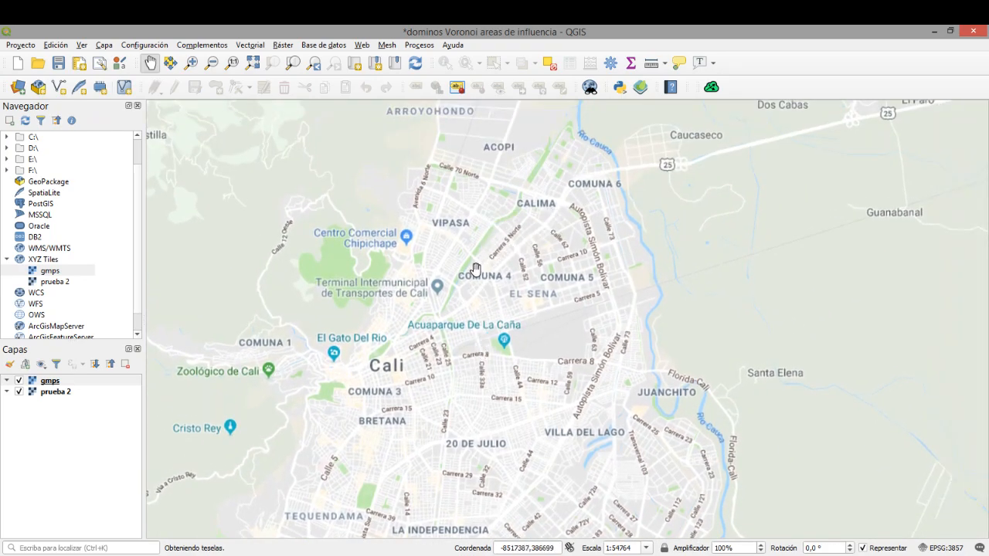
{"action": "left_click", "coordinate": [111, 47]}
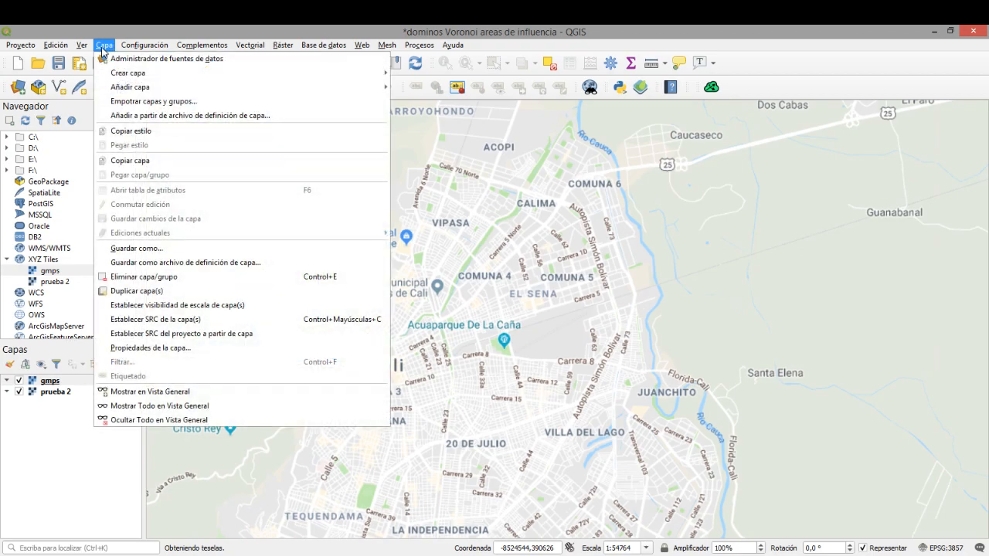
{"action": "mouse_move", "coordinate": [155, 87]}
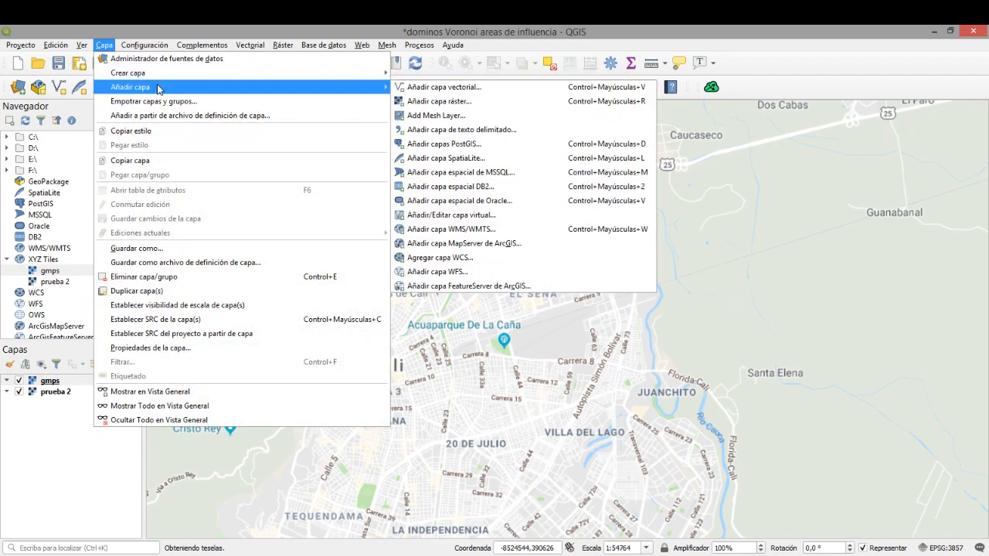
{"action": "left_click", "coordinate": [443, 89]}
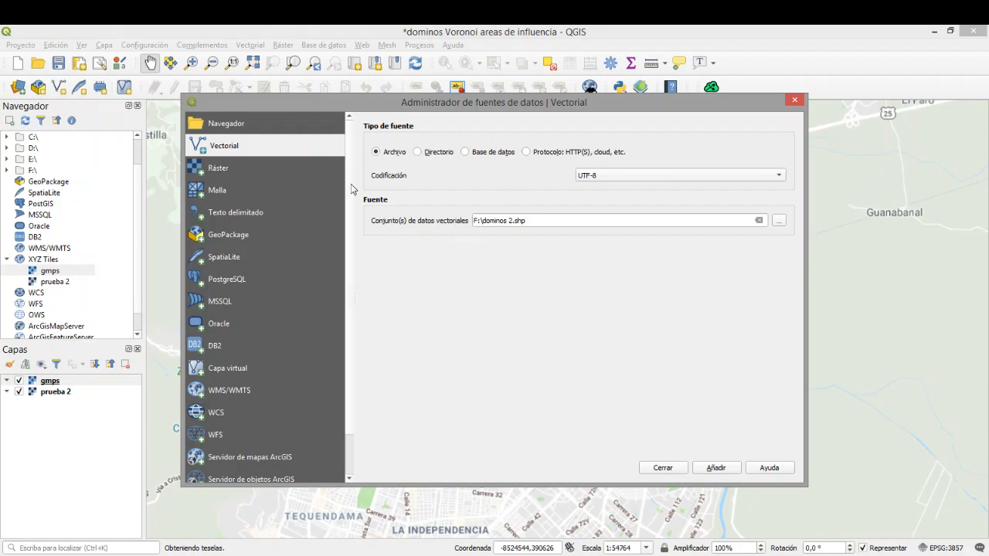
{"action": "left_click", "coordinate": [677, 470]}
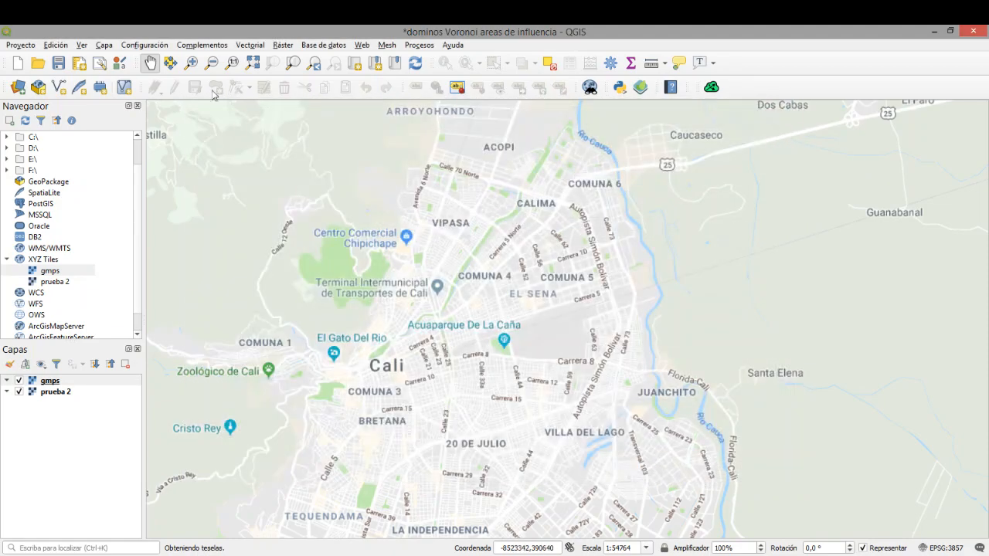
Step: Start a new shapefile layer with the file name puntos and the geometry type Punto
{"action": "left_click", "coordinate": [108, 46]}
{"action": "mouse_move", "coordinate": [140, 75]}
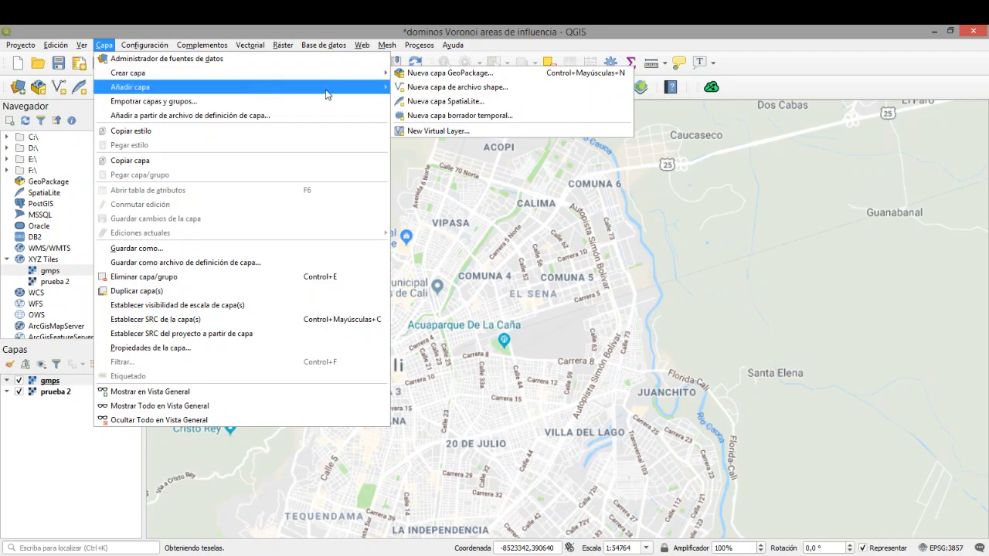
{"action": "left_click", "coordinate": [506, 90]}
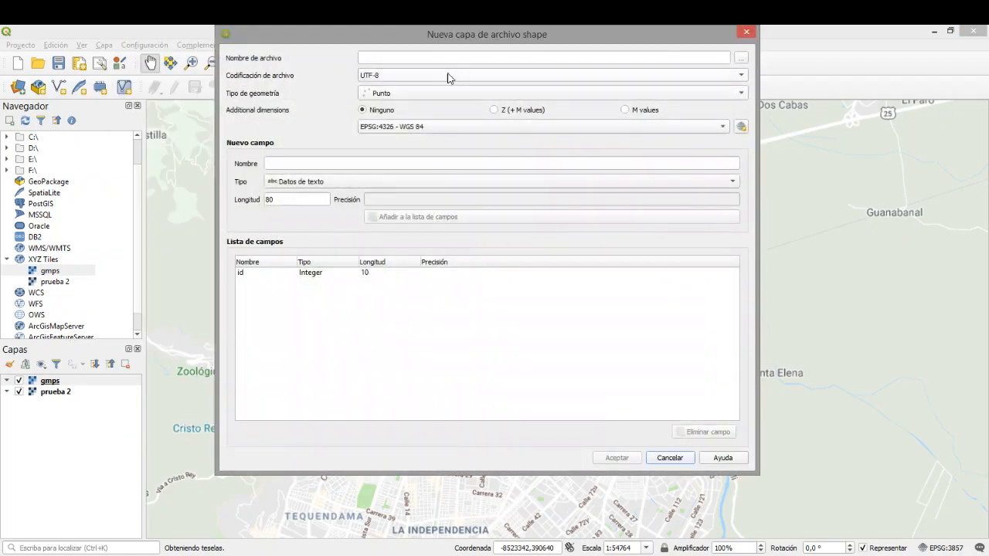
{"action": "left_click_drag", "start_coordinate": [442, 35], "coordinate": [473, 122]}
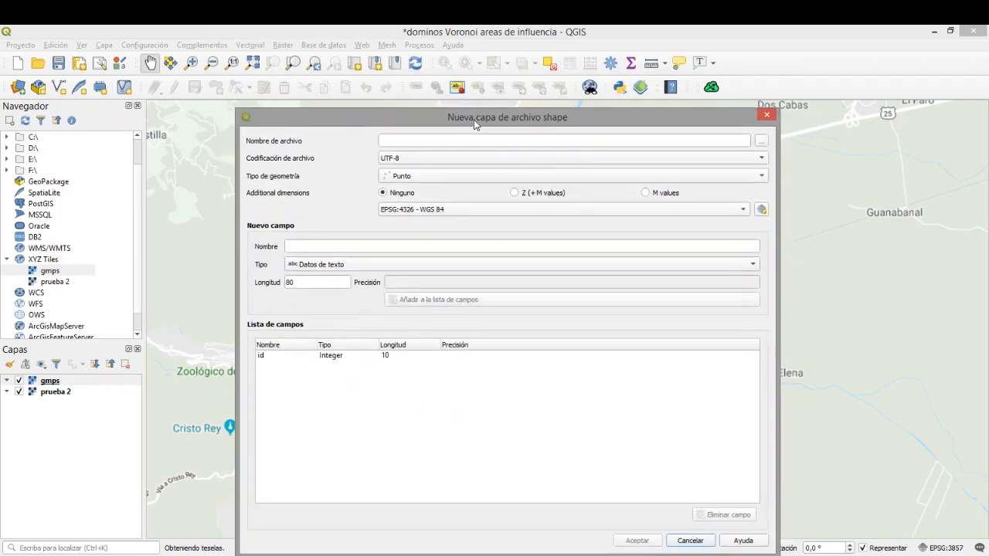
{"action": "left_click", "coordinate": [473, 139]}
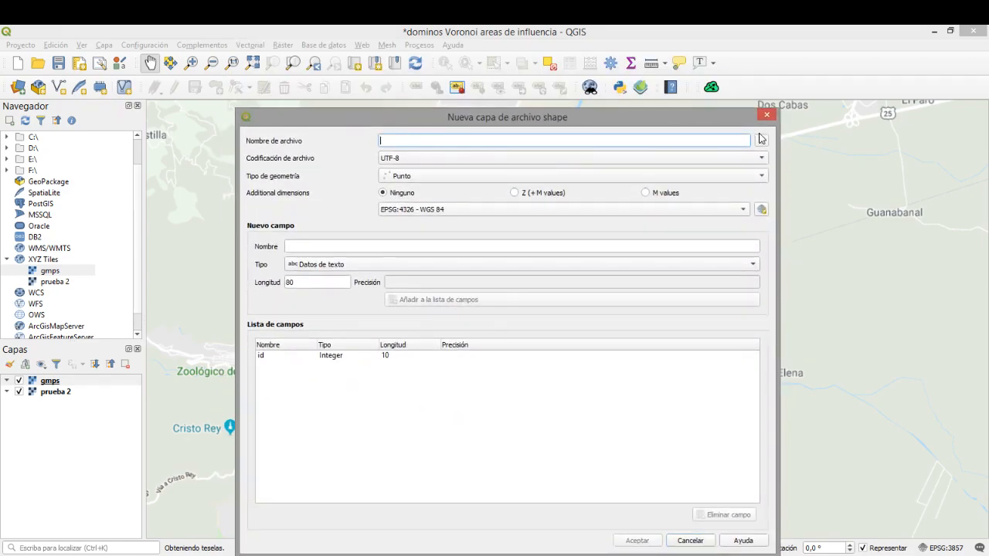
{"action": "type", "text": "puntos"}
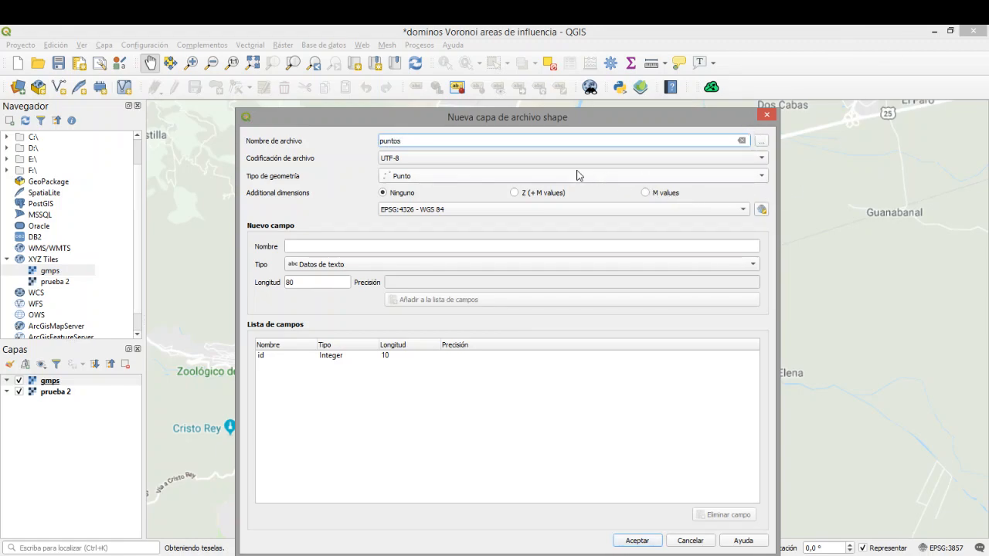
{"action": "left_click", "coordinate": [495, 174]}
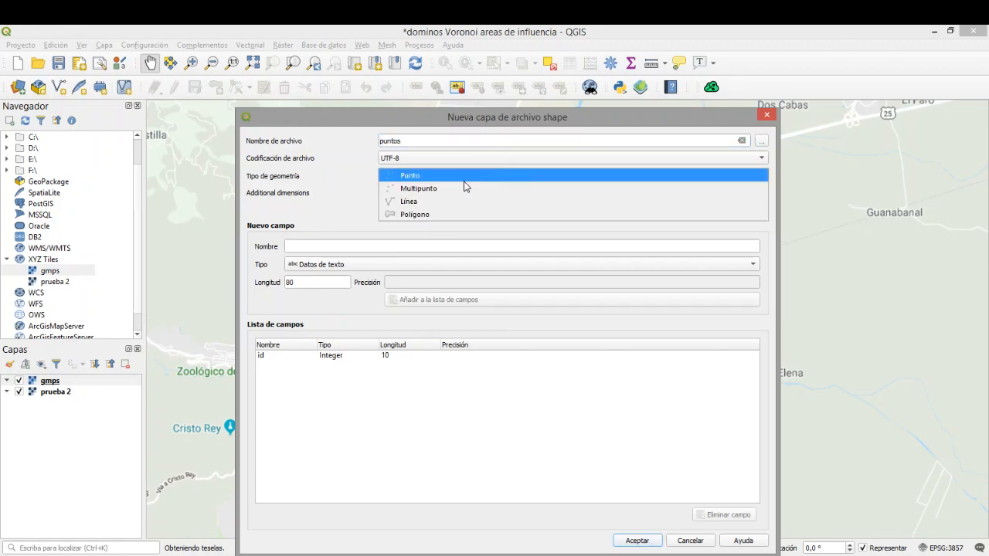
{"action": "left_click", "coordinate": [418, 179]}
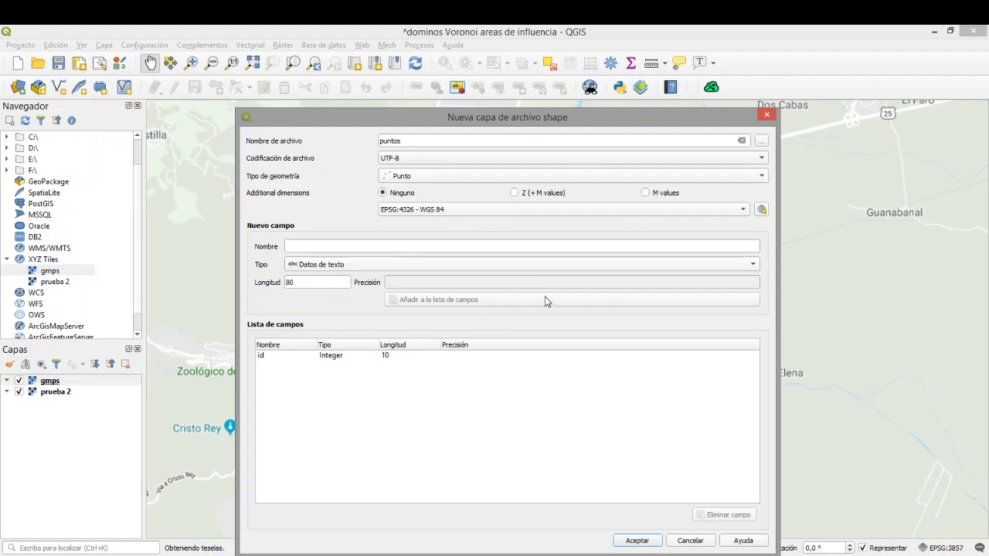
Step: Keep EPSG:4326 - WGS 84 as the new shapefile's coordinate system and create the layer
{"action": "left_click_drag", "start_coordinate": [418, 115], "coordinate": [391, 44]}
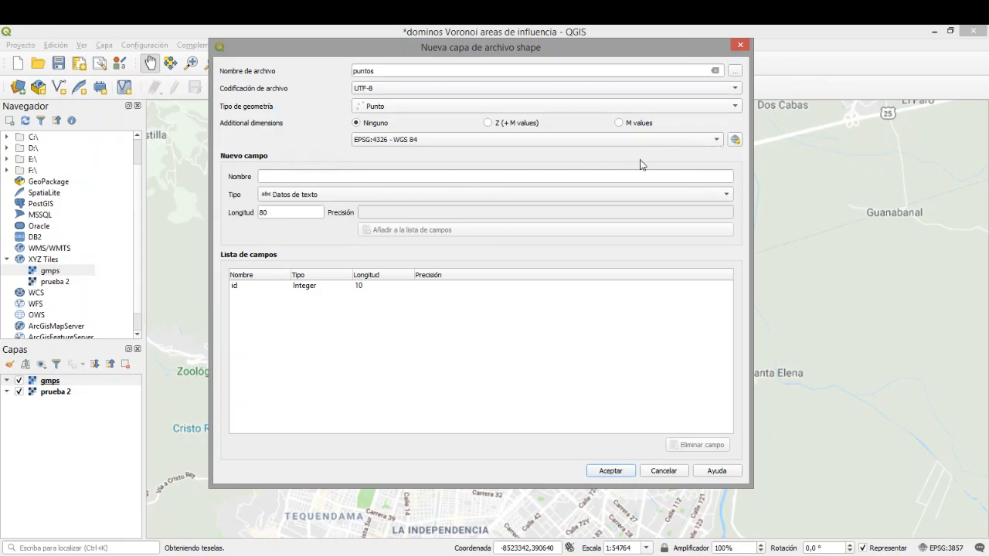
{"action": "left_click", "coordinate": [717, 142]}
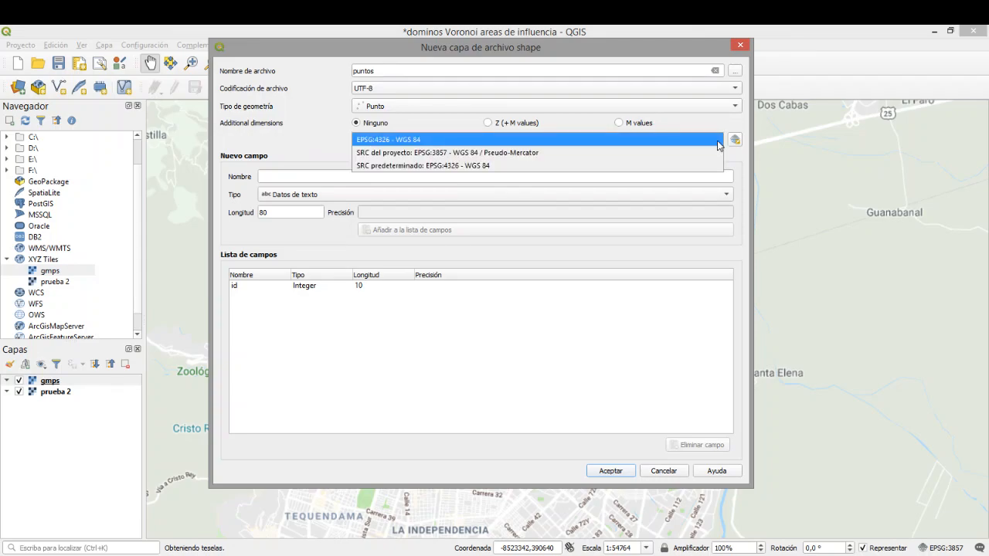
{"action": "left_click", "coordinate": [402, 144]}
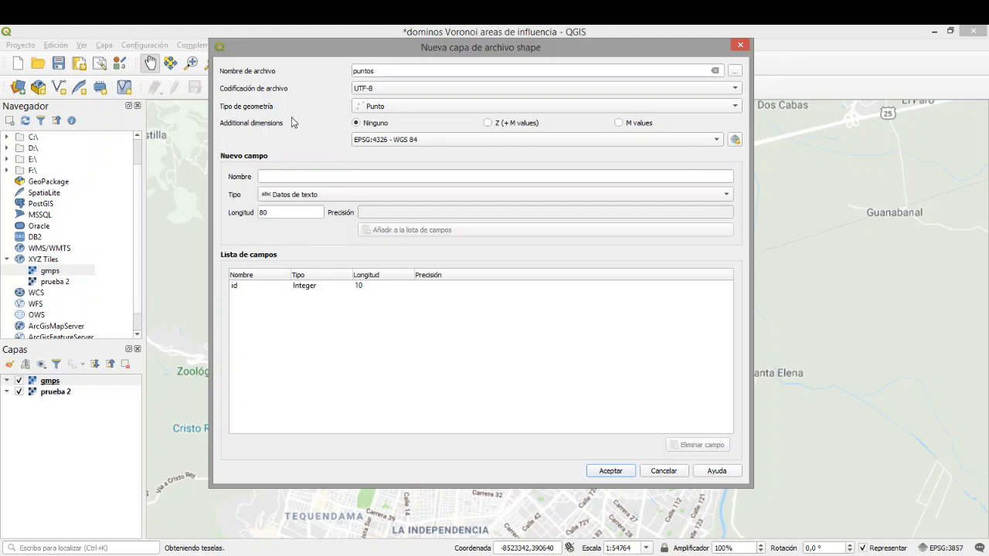
{"action": "left_click", "coordinate": [610, 472]}
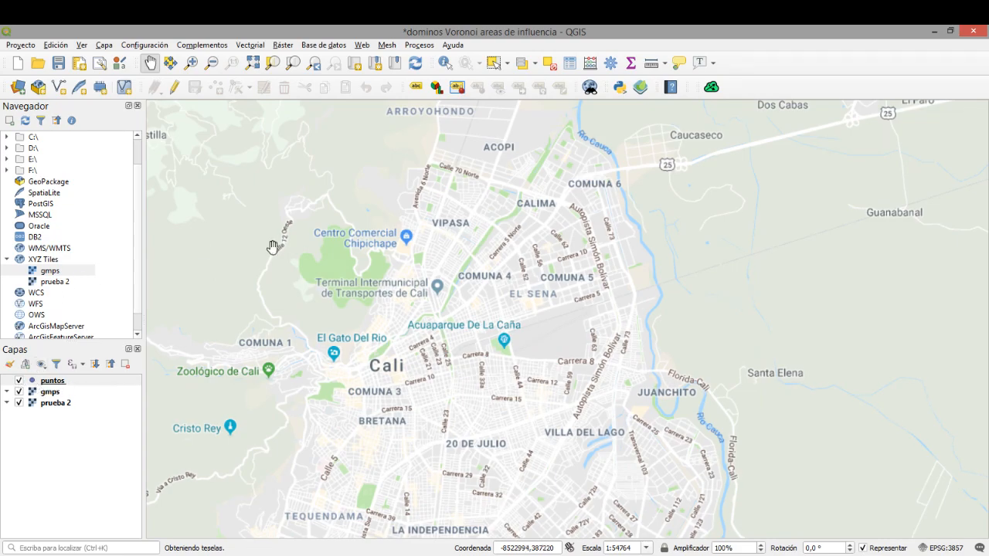
Step: Enable editing on the puntos layer and add a point with id 1 in northern Cali, southwest of Acopi
{"action": "left_click_drag", "start_coordinate": [502, 371], "coordinate": [609, 288]}
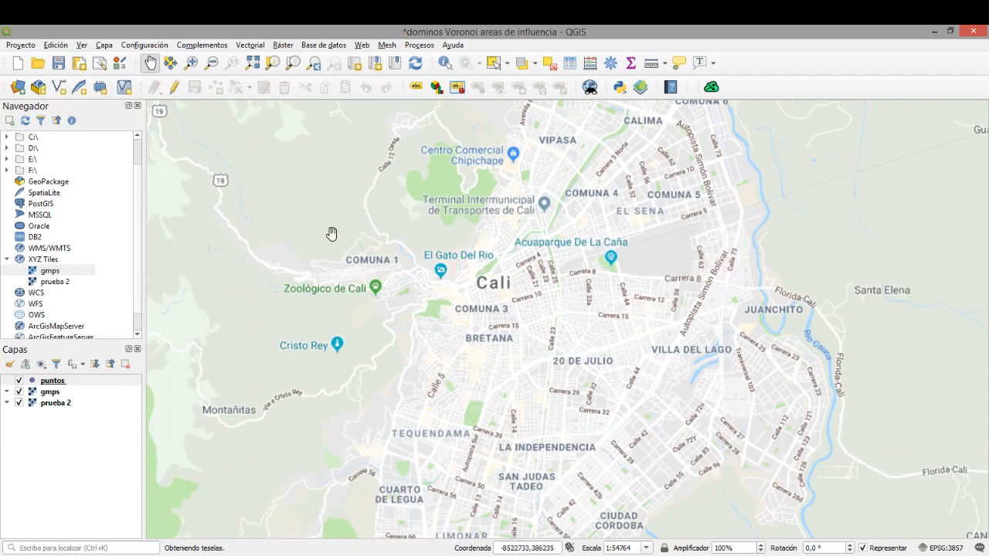
{"action": "left_click_drag", "start_coordinate": [574, 216], "coordinate": [499, 271]}
{"action": "scroll", "coordinate": [479, 284], "scroll_direction": "down", "scroll_amount": 1}
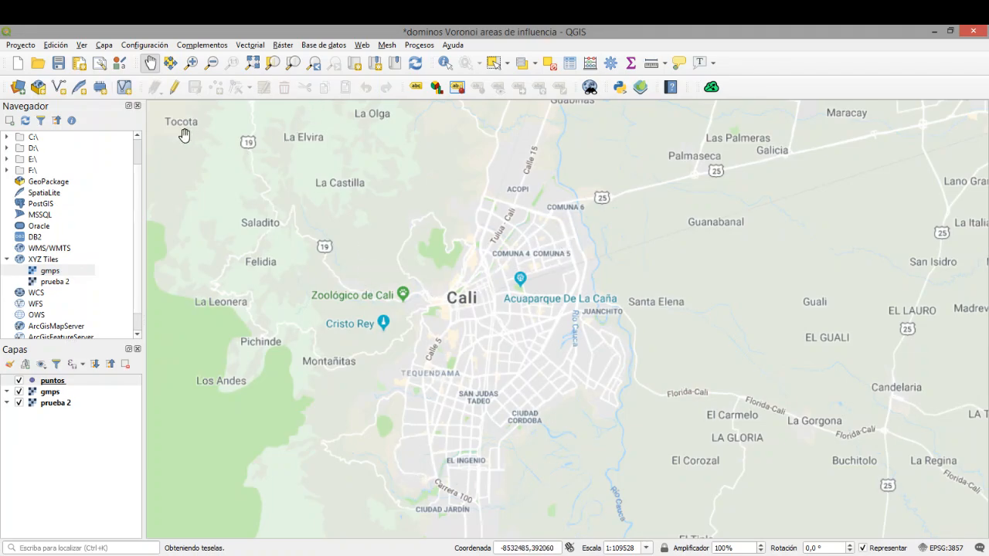
{"action": "left_click", "coordinate": [175, 88]}
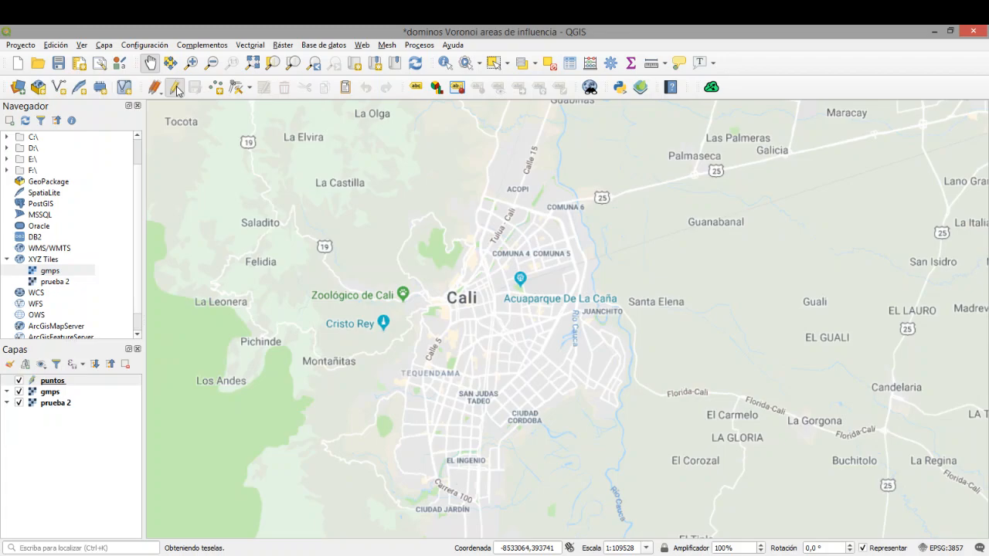
{"action": "left_click", "coordinate": [176, 89]}
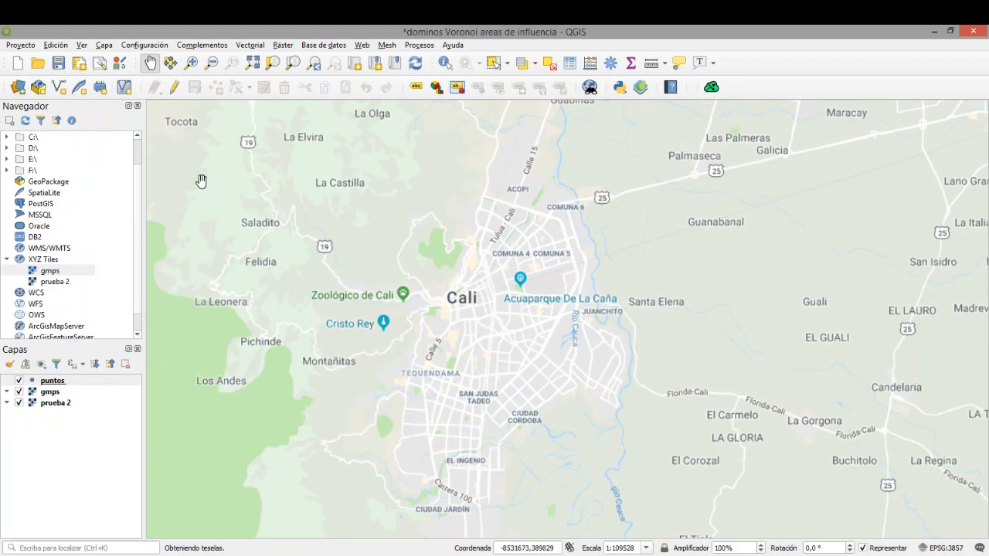
{"action": "left_click", "coordinate": [174, 93]}
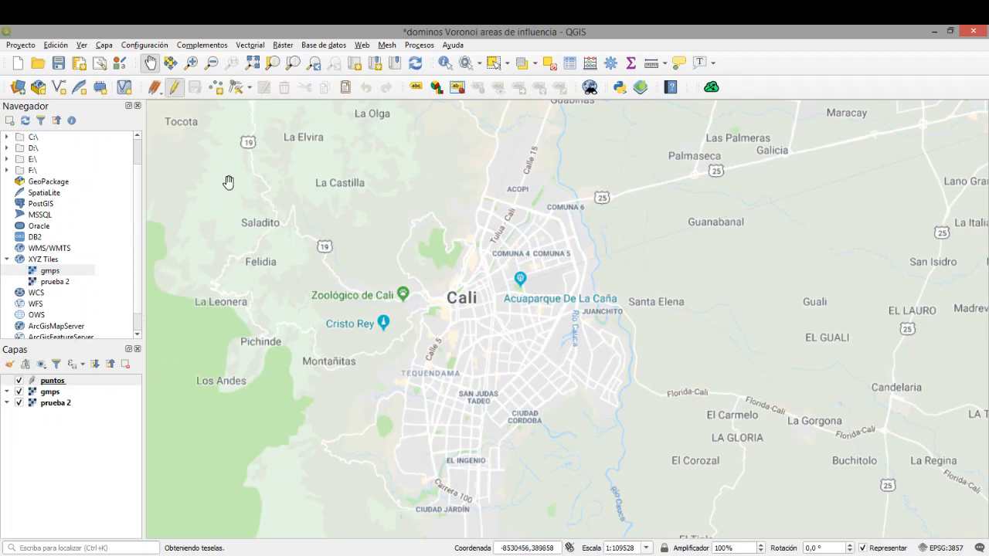
{"action": "left_click", "coordinate": [215, 90]}
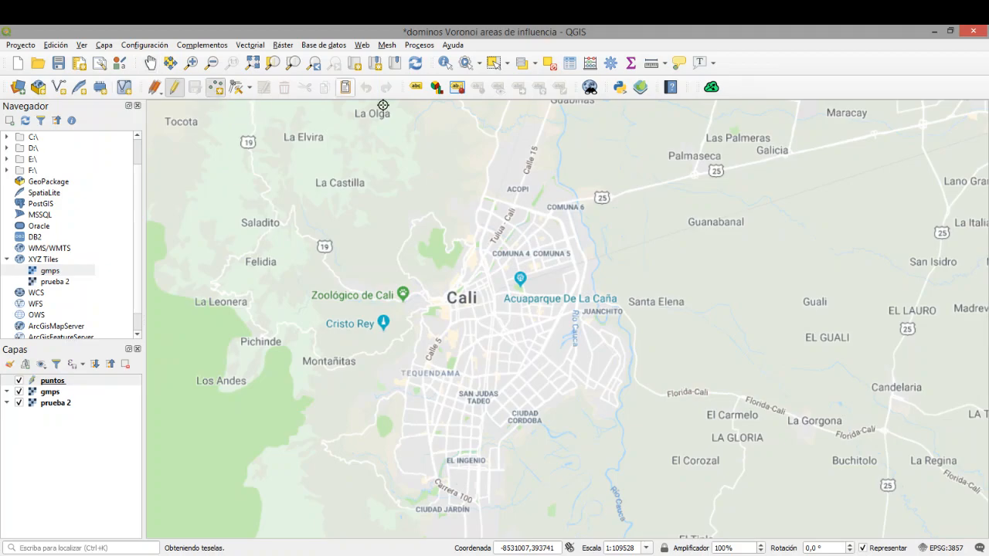
{"action": "left_click", "coordinate": [497, 220]}
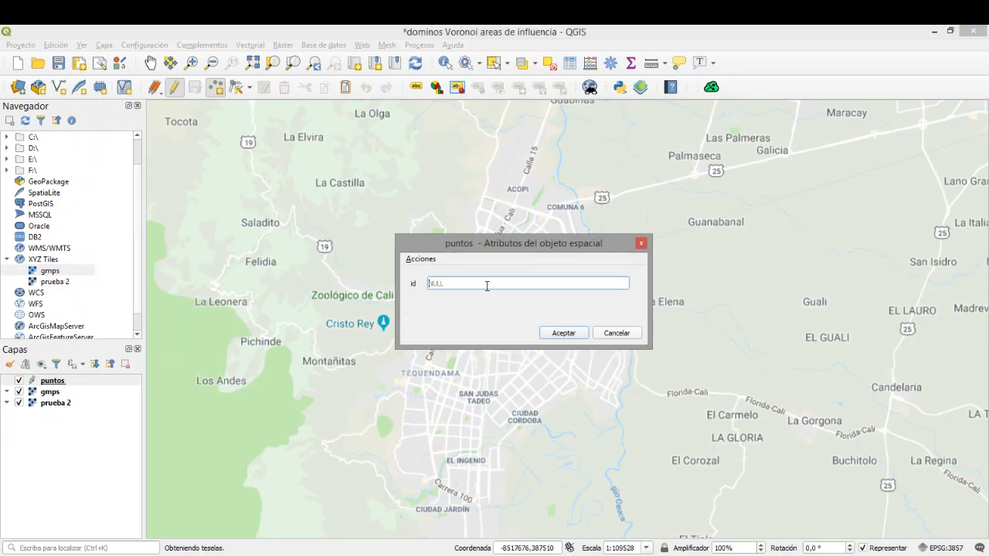
{"action": "type", "text": "1"}
{"action": "left_click", "coordinate": [569, 333]}
Step: Add points with ids 2, 3 and 4 near Comuna 5, just north of the Cali label, and south of Acuaparque De La Caña
{"action": "left_click", "coordinate": [539, 248]}
{"action": "type", "text": "2"}
{"action": "left_click", "coordinate": [561, 334]}
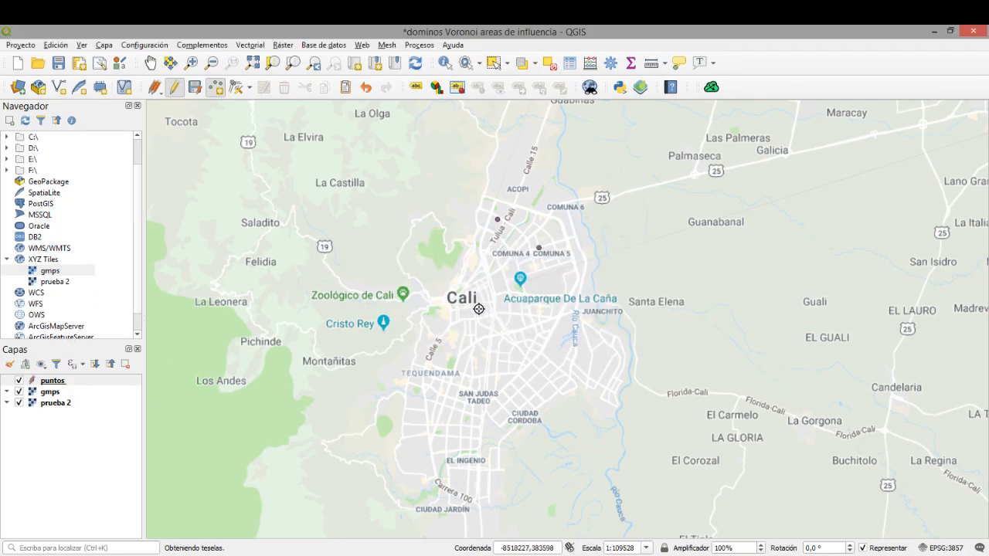
{"action": "left_click", "coordinate": [474, 279]}
{"action": "type", "text": "3"}
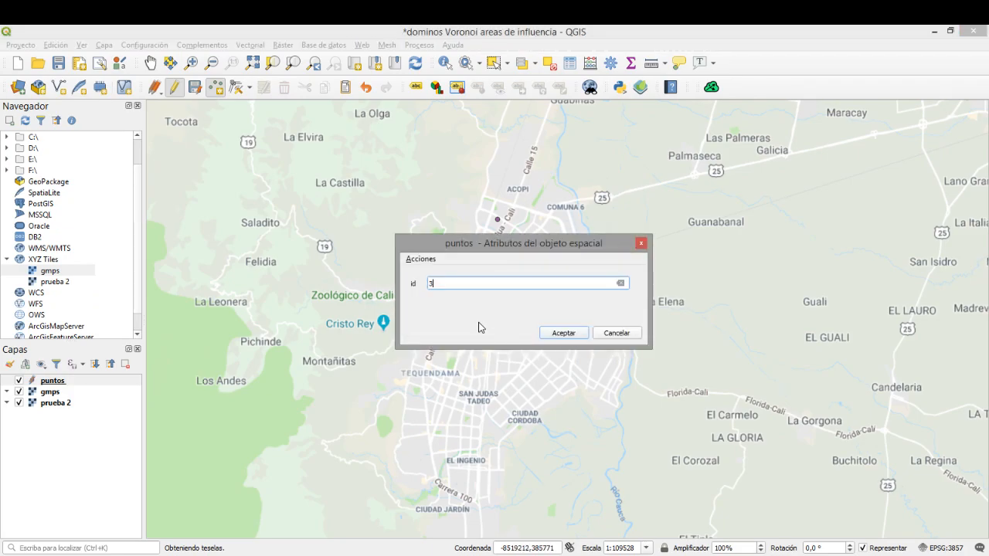
{"action": "left_click", "coordinate": [570, 335]}
{"action": "left_click", "coordinate": [515, 321]}
{"action": "type", "text": "4"}
{"action": "left_click", "coordinate": [562, 334]}
Step: Add points with ids 4, 5 and 6 south of the Cali label, north of San Judas Tadeo, and north of Ciudad Córdoba
{"action": "left_click", "coordinate": [461, 326]}
{"action": "type", "text": "4"}
{"action": "left_click", "coordinate": [557, 338]}
{"action": "left_click", "coordinate": [475, 370]}
{"action": "type", "text": "5"}
{"action": "left_click", "coordinate": [572, 340]}
{"action": "left_click", "coordinate": [517, 406]}
{"action": "type", "text": "6"}
{"action": "left_click", "coordinate": [564, 334]}
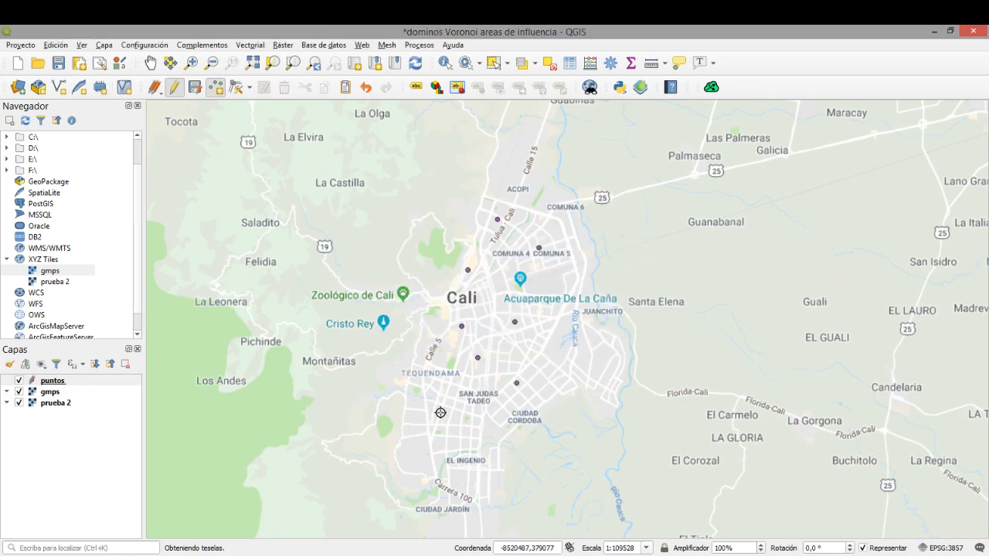
Step: Add points with ids 7 and 8 southwest of San Judas Tadeo and at El Ingenio, and stop editing with the changes saved
{"action": "left_click", "coordinate": [442, 411]}
{"action": "type", "text": "7"}
{"action": "left_click", "coordinate": [555, 339]}
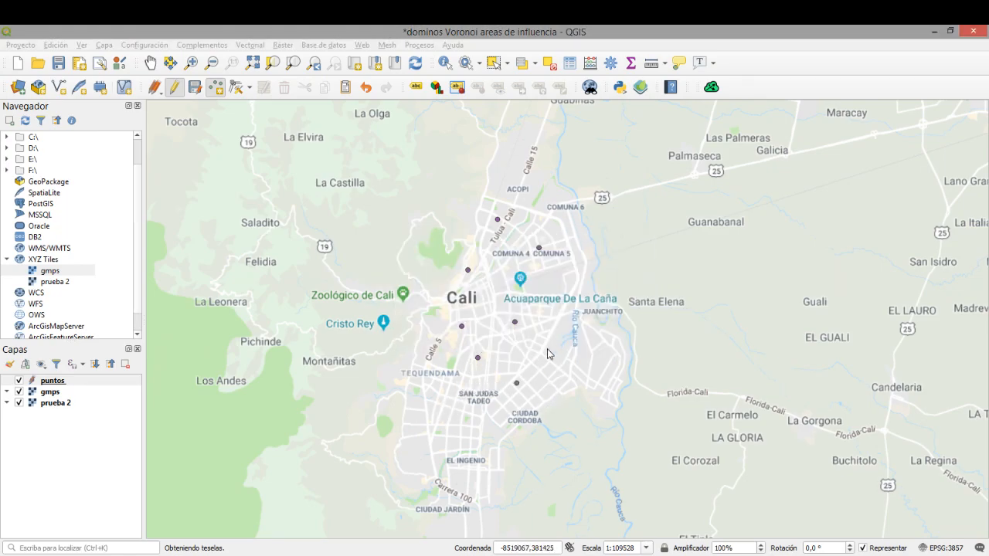
{"action": "left_click", "coordinate": [470, 448]}
{"action": "type", "text": "8"}
{"action": "left_click", "coordinate": [564, 334]}
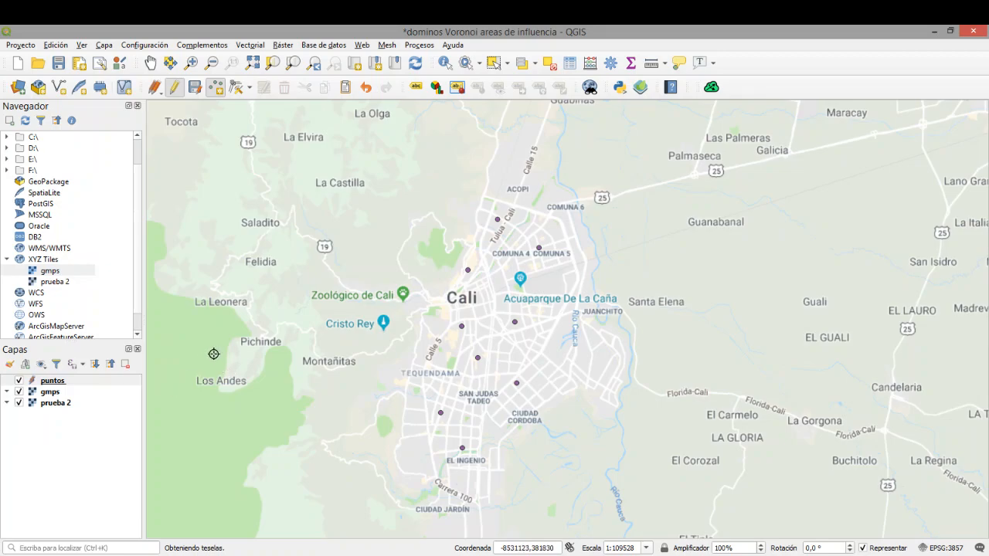
{"action": "left_click", "coordinate": [176, 89]}
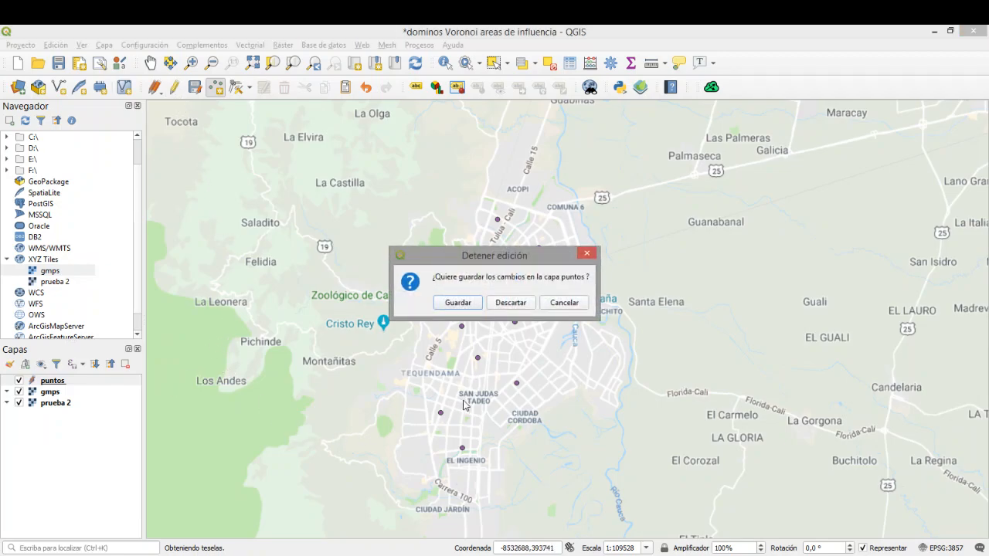
{"action": "left_click", "coordinate": [459, 303]}
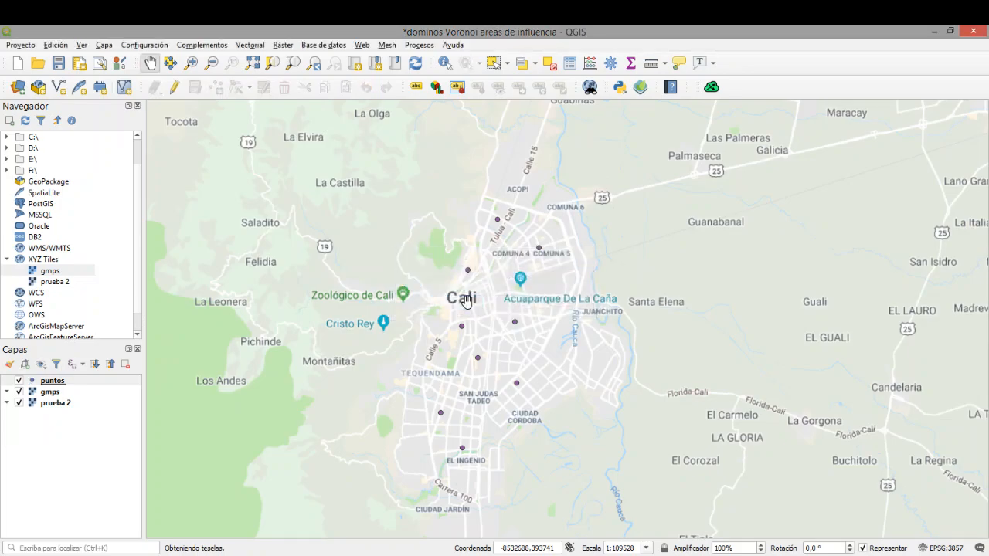
Step: Open the puntos layer's properties and switch its symbology to Categorizado
{"action": "right_click", "coordinate": [58, 385]}
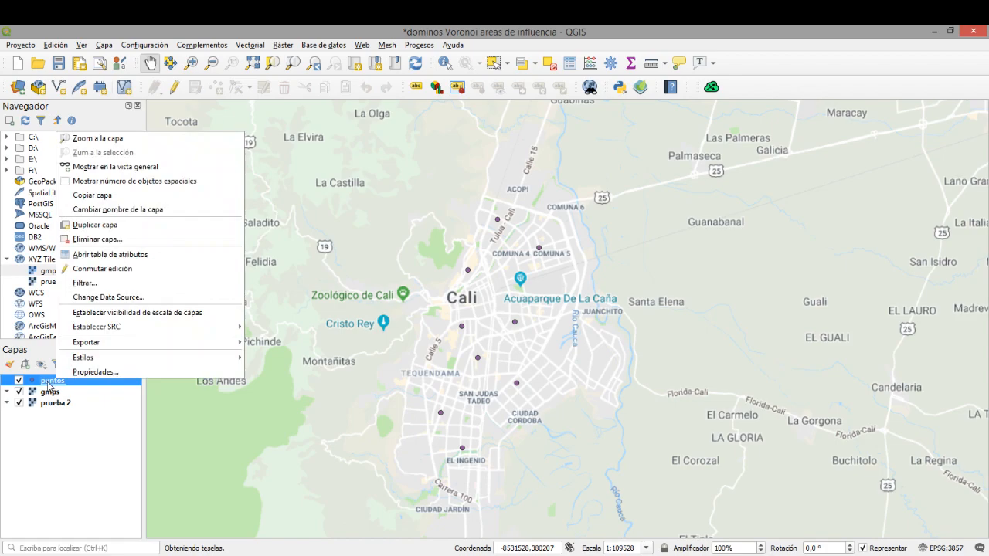
{"action": "left_click", "coordinate": [51, 386]}
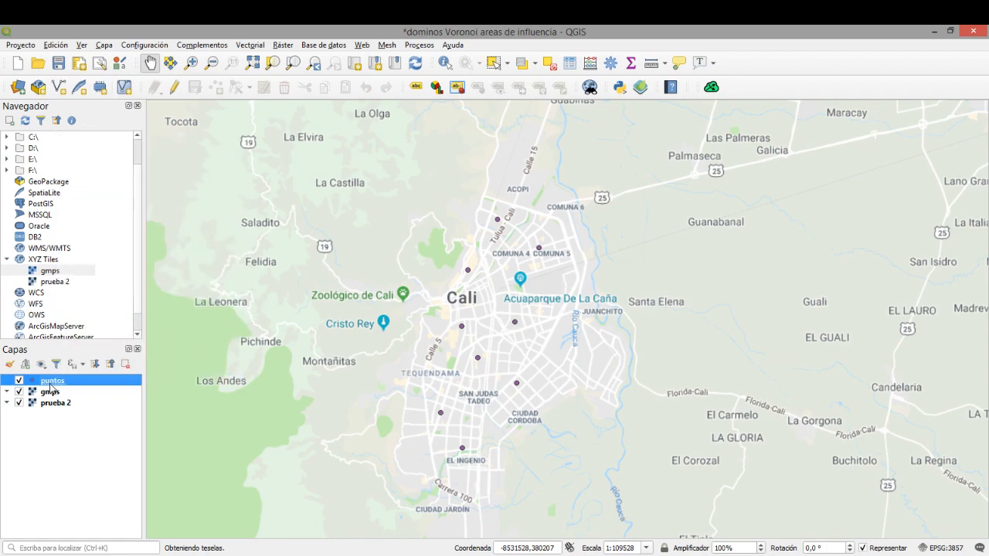
{"action": "double_click", "coordinate": [51, 387]}
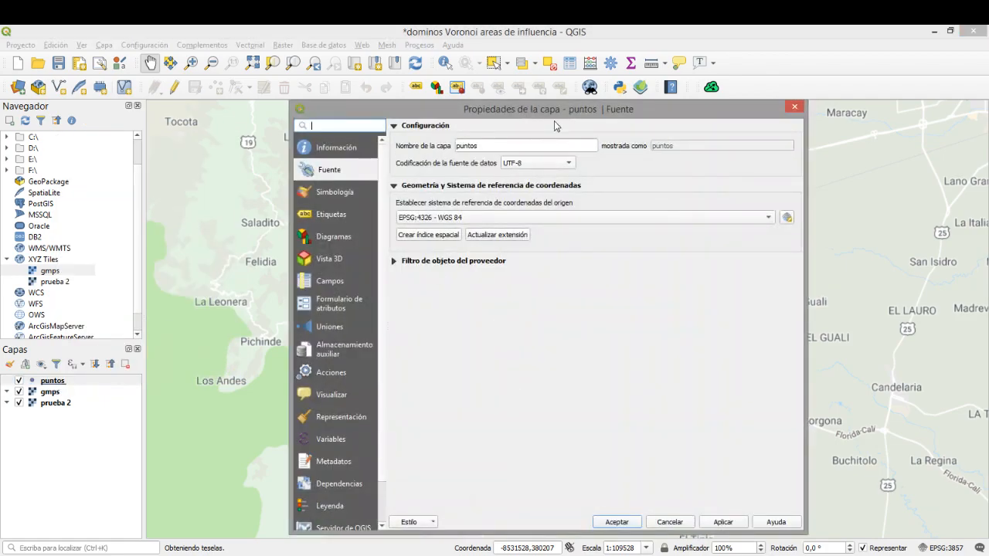
{"action": "left_click_drag", "start_coordinate": [574, 62], "coordinate": [646, 51]}
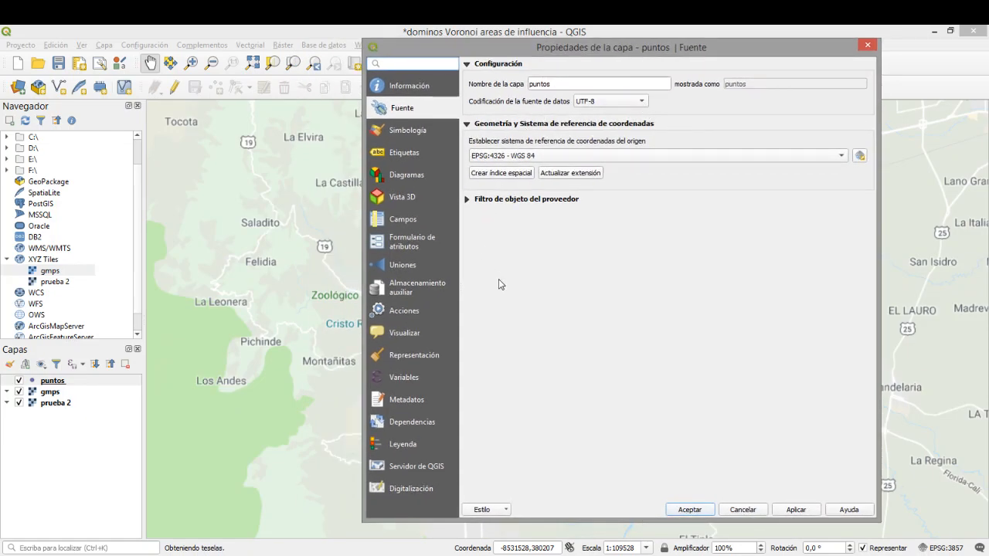
{"action": "left_click", "coordinate": [420, 137]}
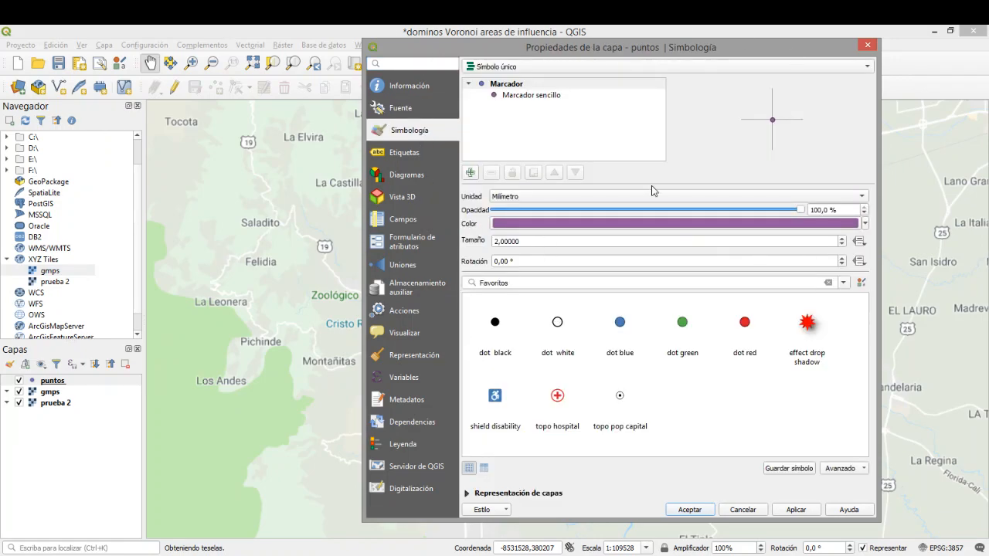
{"action": "left_click", "coordinate": [562, 67]}
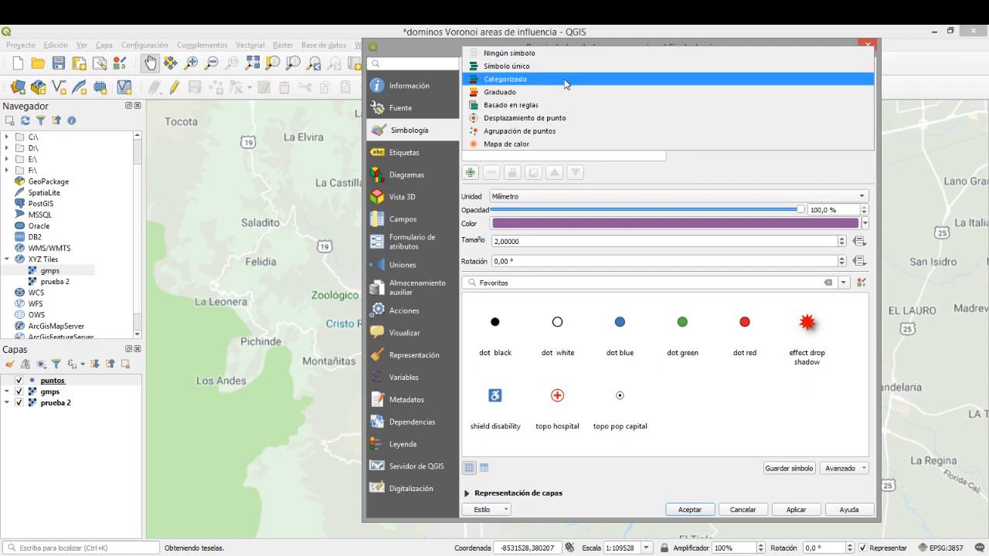
{"action": "left_click", "coordinate": [565, 80]}
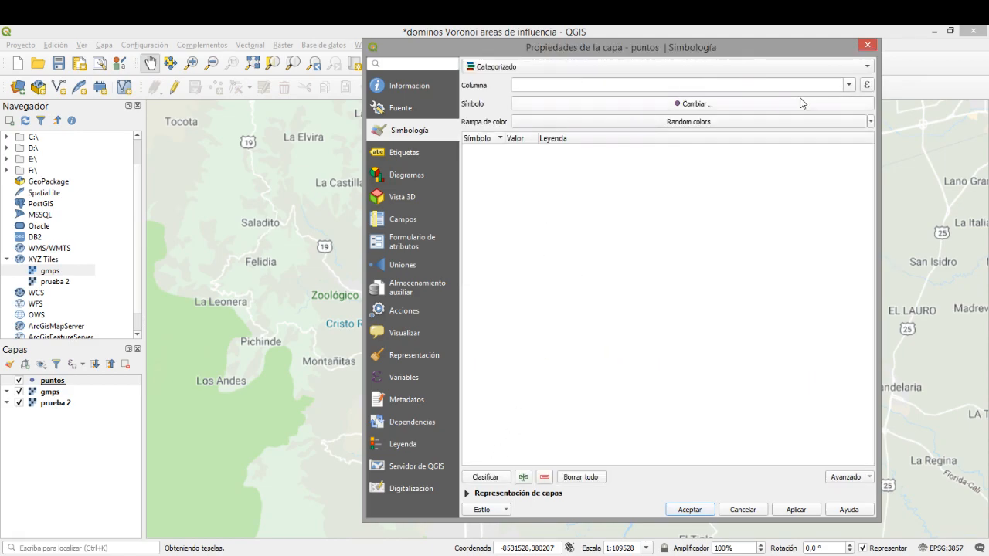
Step: Classify the puntos symbology by the id column with random colors and apply it
{"action": "left_click", "coordinate": [849, 85]}
{"action": "left_click", "coordinate": [846, 99]}
{"action": "left_click", "coordinate": [848, 85]}
{"action": "left_click", "coordinate": [841, 98]}
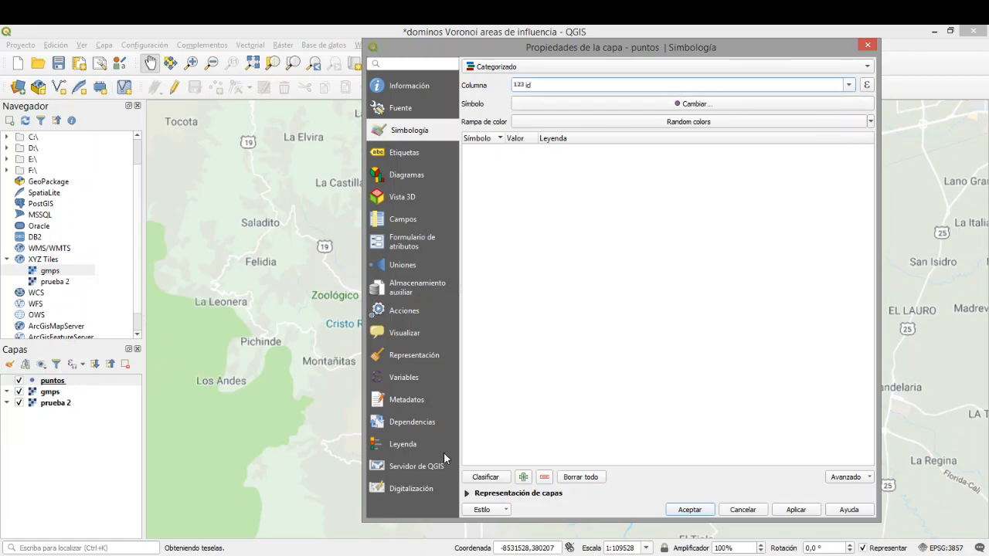
{"action": "left_click", "coordinate": [493, 479]}
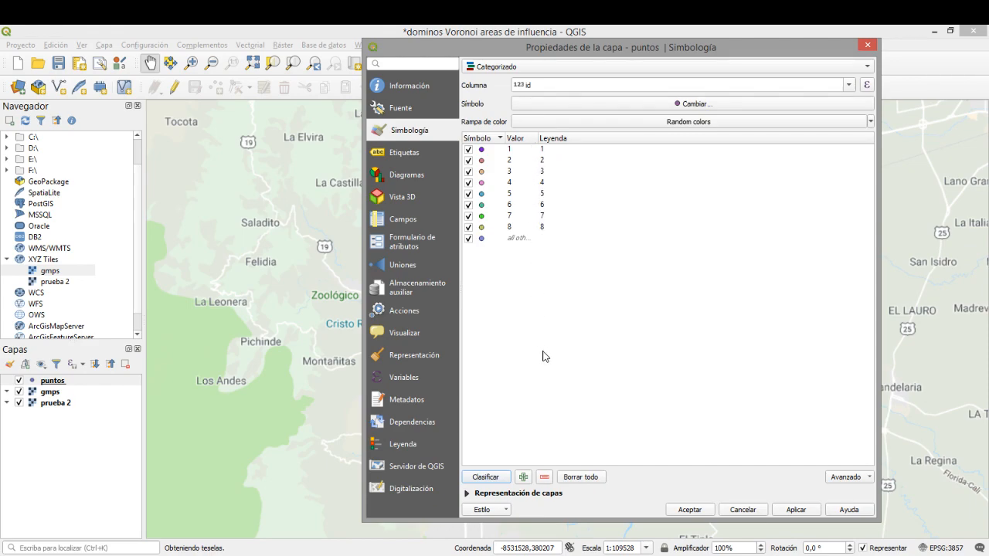
{"action": "left_click", "coordinate": [793, 512]}
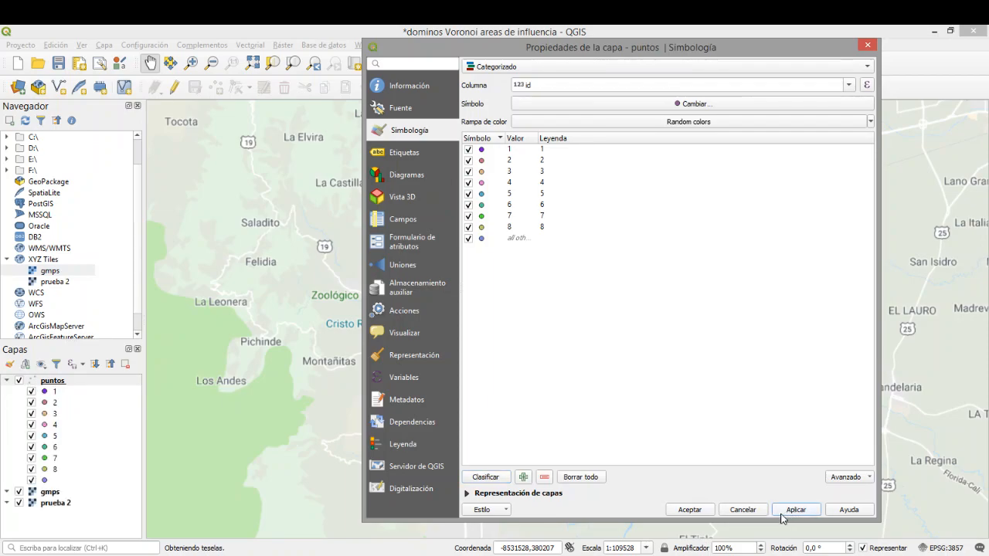
Step: Accept the puntos layer's styling and hide the prueba 2 base map, keeping gmps displayed
{"action": "left_click", "coordinate": [704, 512]}
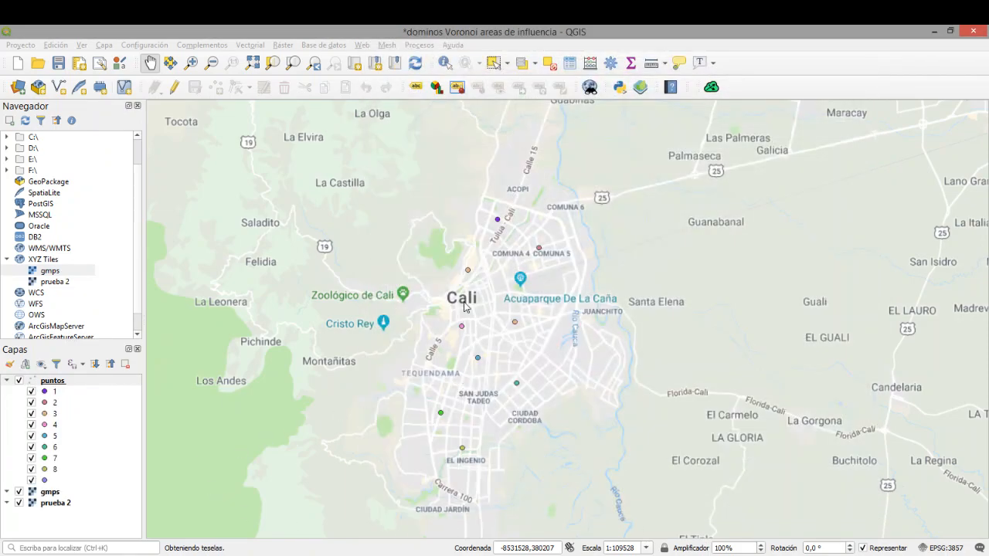
{"action": "left_click", "coordinate": [19, 492]}
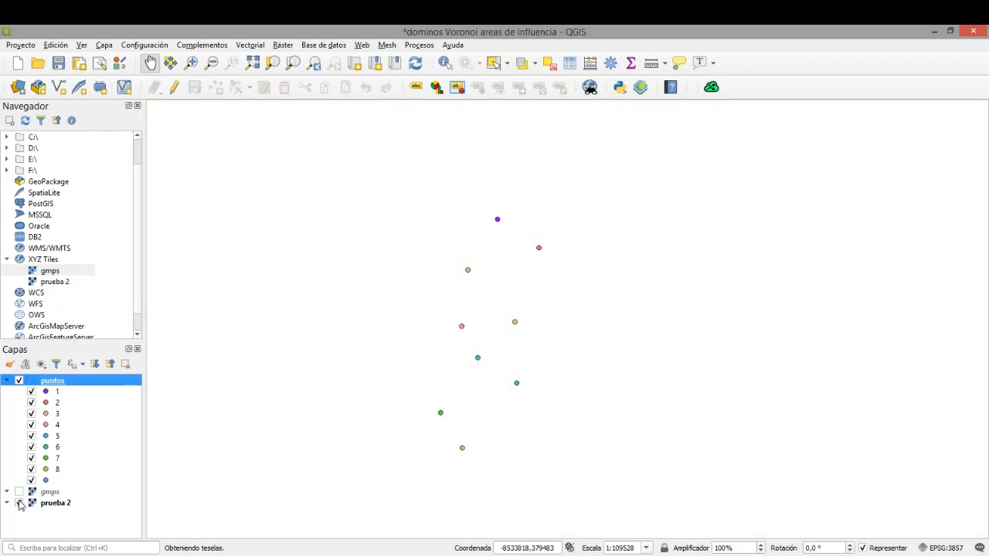
{"action": "left_click", "coordinate": [19, 504]}
{"action": "left_click", "coordinate": [21, 492]}
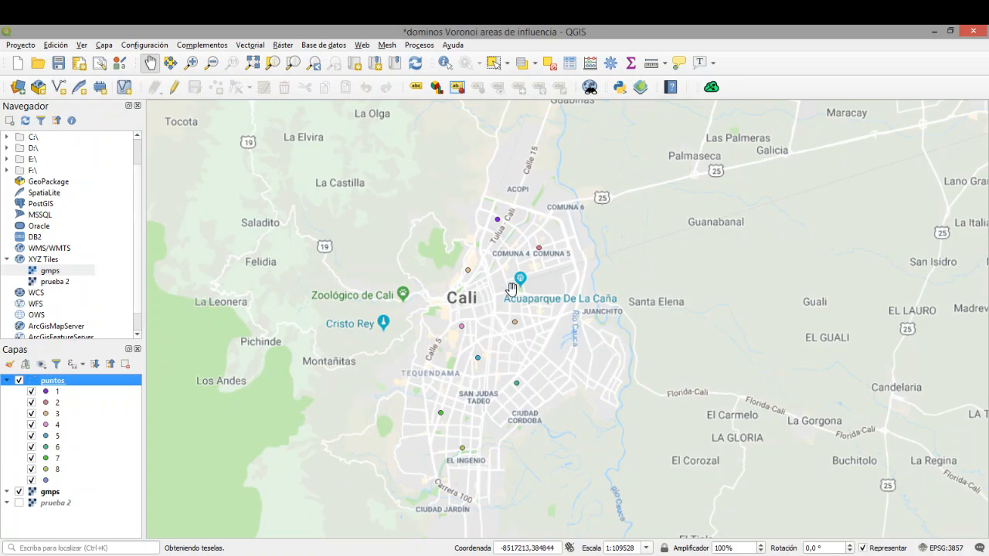
{"action": "scroll", "coordinate": [536, 263], "scroll_direction": "up", "scroll_amount": 2}
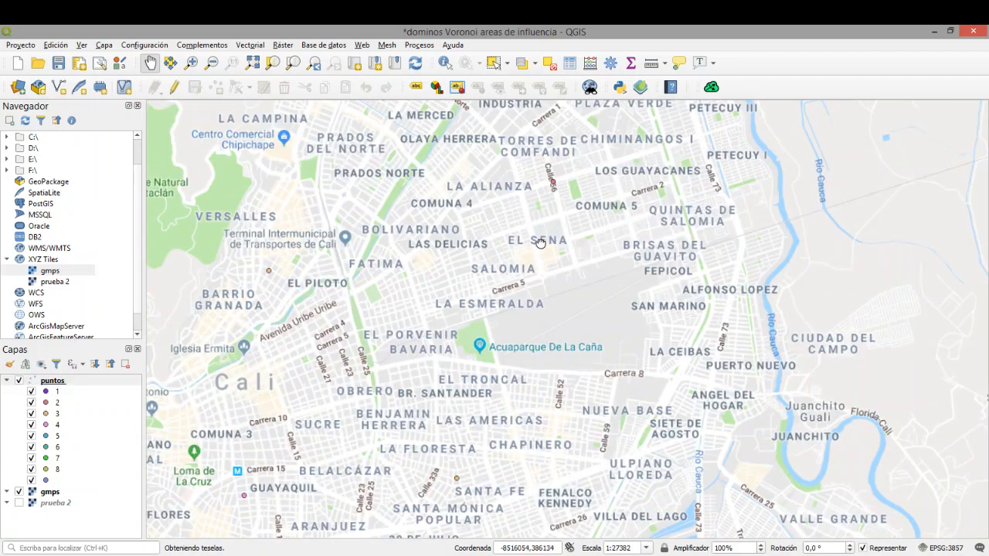
{"action": "scroll", "coordinate": [535, 269], "scroll_direction": "up", "scroll_amount": 2}
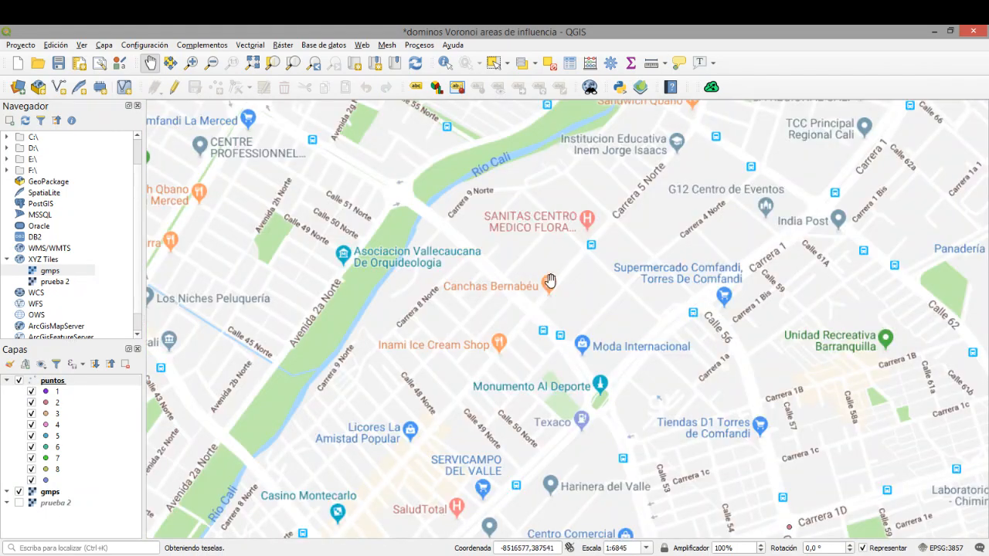
{"action": "scroll", "coordinate": [468, 330], "scroll_direction": "down", "scroll_amount": 4}
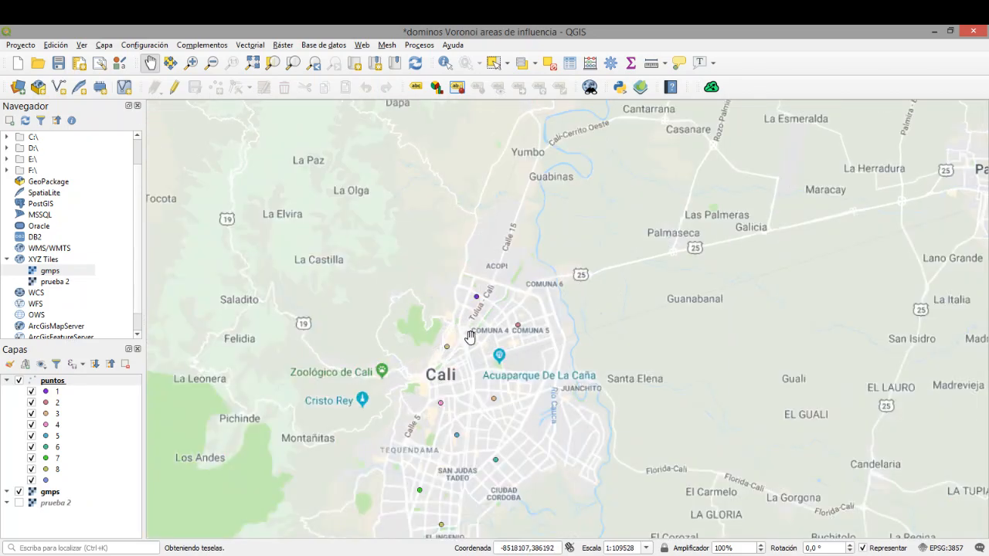
{"action": "left_click_drag", "start_coordinate": [468, 334], "coordinate": [493, 221]}
{"action": "left_click_drag", "start_coordinate": [486, 291], "coordinate": [474, 348]}
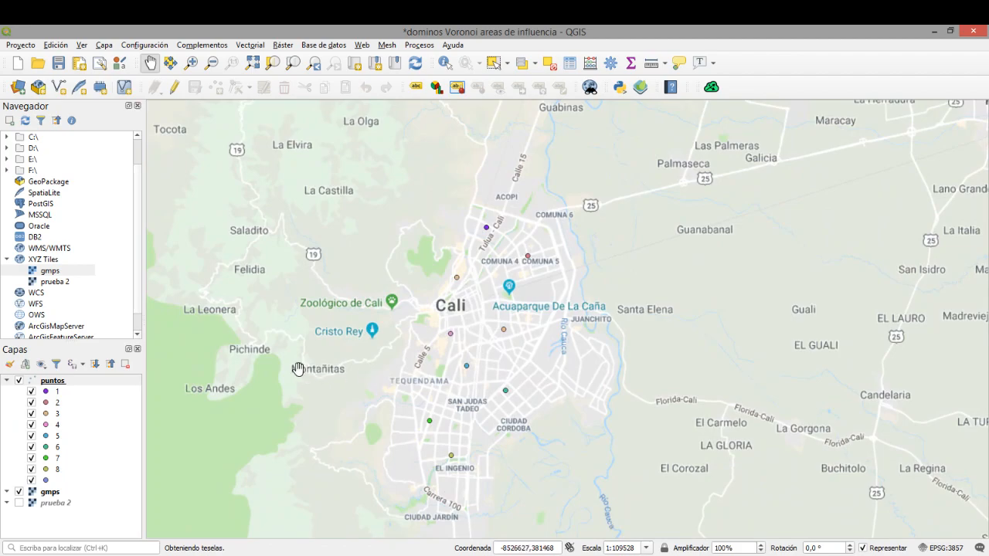
Step: Start adding a vector layer and choose dominos 2.shp from drive F: as its source dataset
{"action": "left_click", "coordinate": [104, 45]}
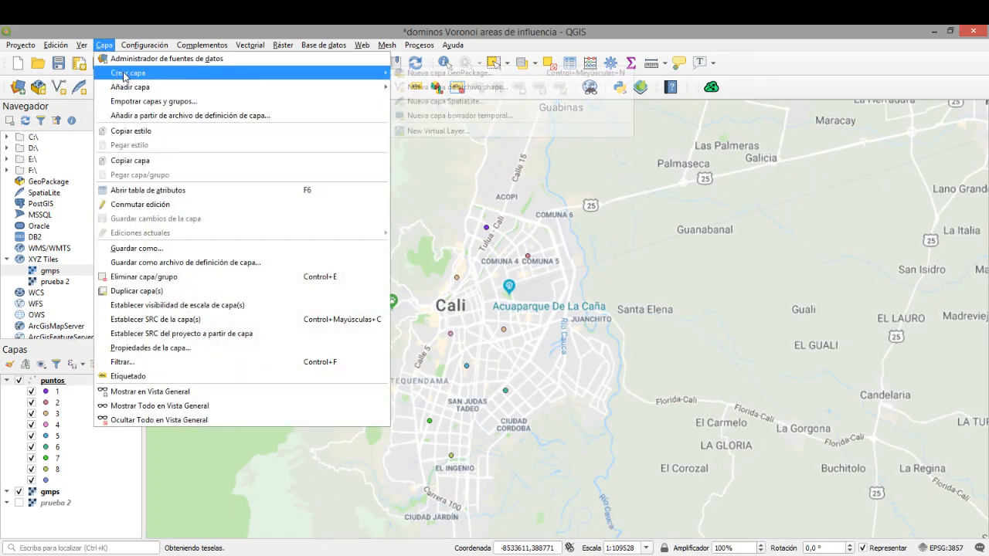
{"action": "mouse_move", "coordinate": [142, 93]}
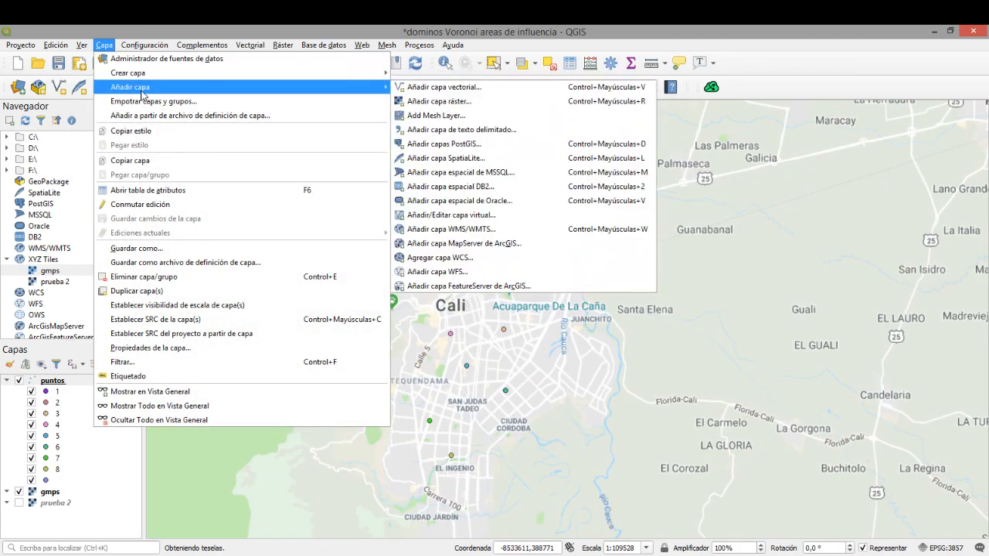
{"action": "left_click", "coordinate": [486, 92]}
{"action": "left_click", "coordinate": [777, 221]}
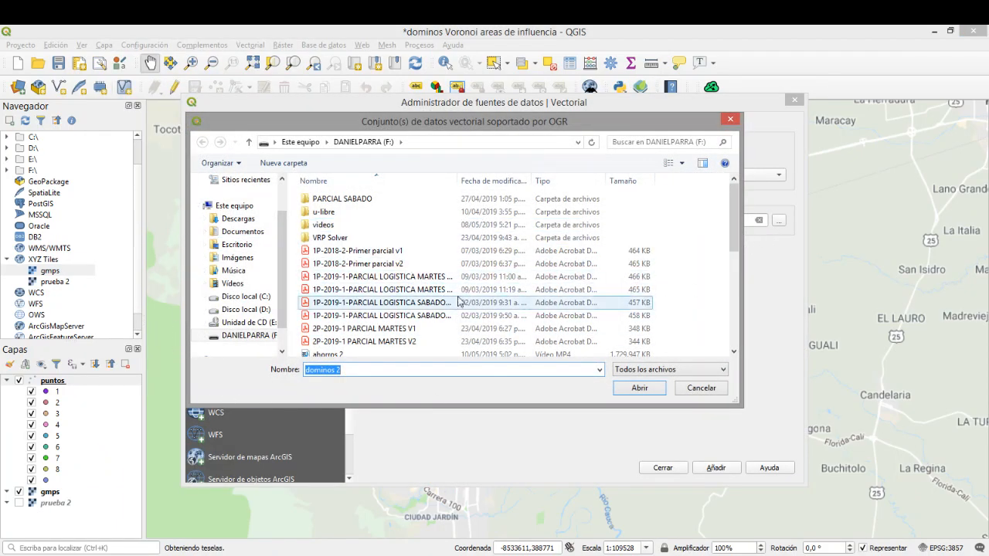
{"action": "left_click", "coordinate": [241, 337]}
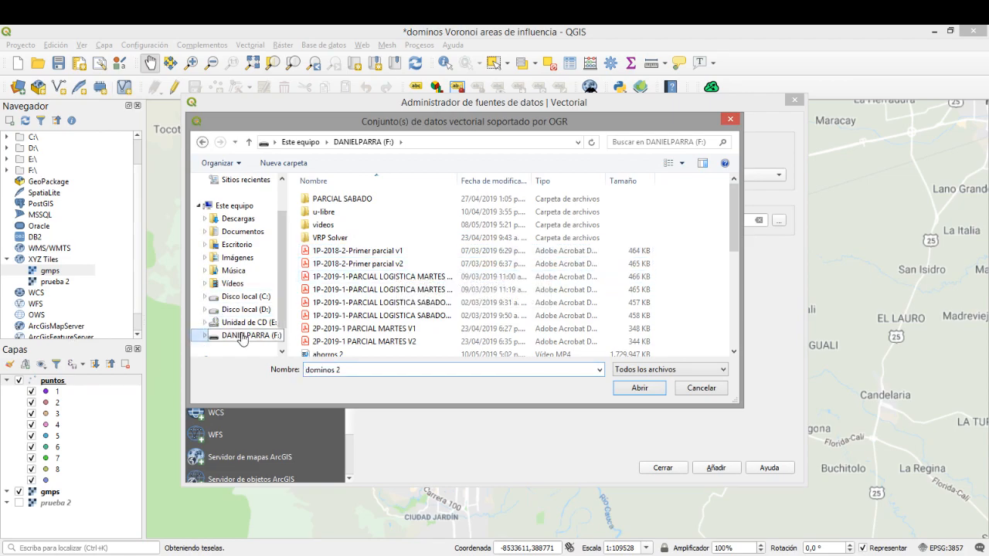
{"action": "left_click_drag", "start_coordinate": [729, 234], "coordinate": [734, 273]}
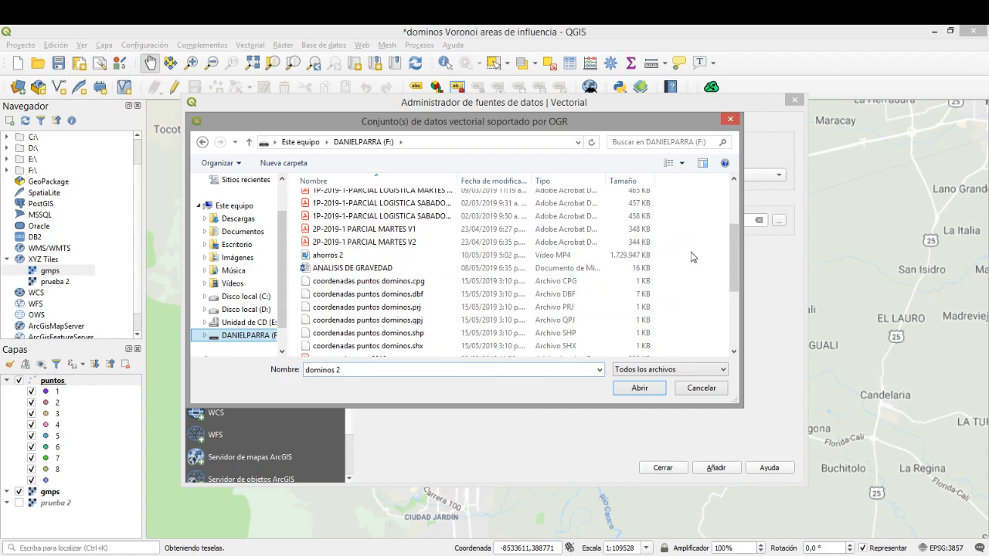
{"action": "left_click_drag", "start_coordinate": [735, 263], "coordinate": [735, 328]}
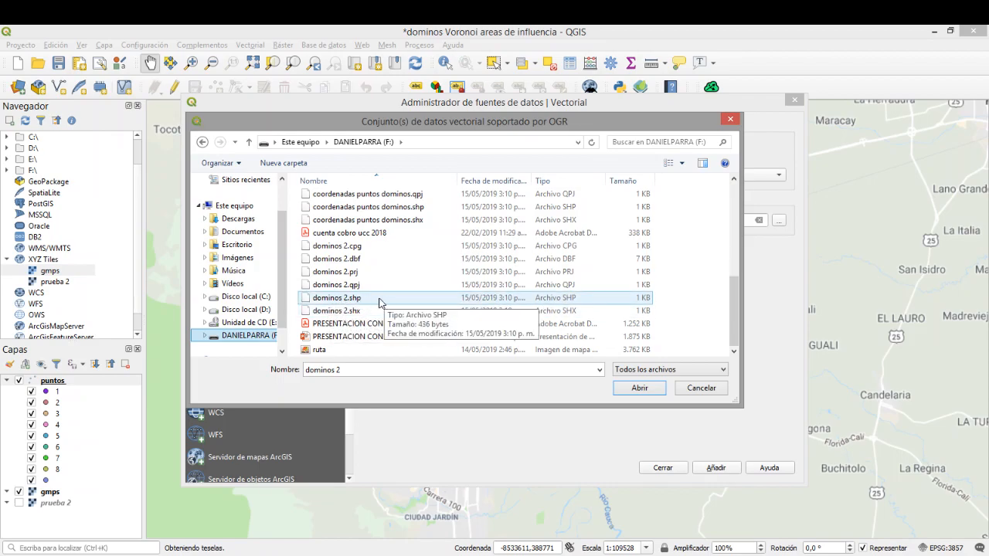
{"action": "left_click", "coordinate": [329, 300]}
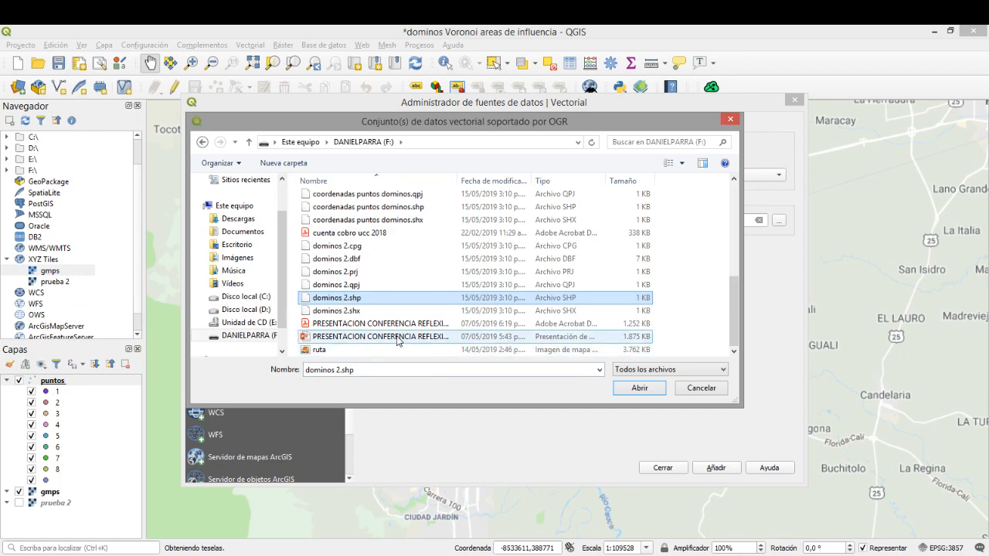
{"action": "left_click", "coordinate": [640, 388]}
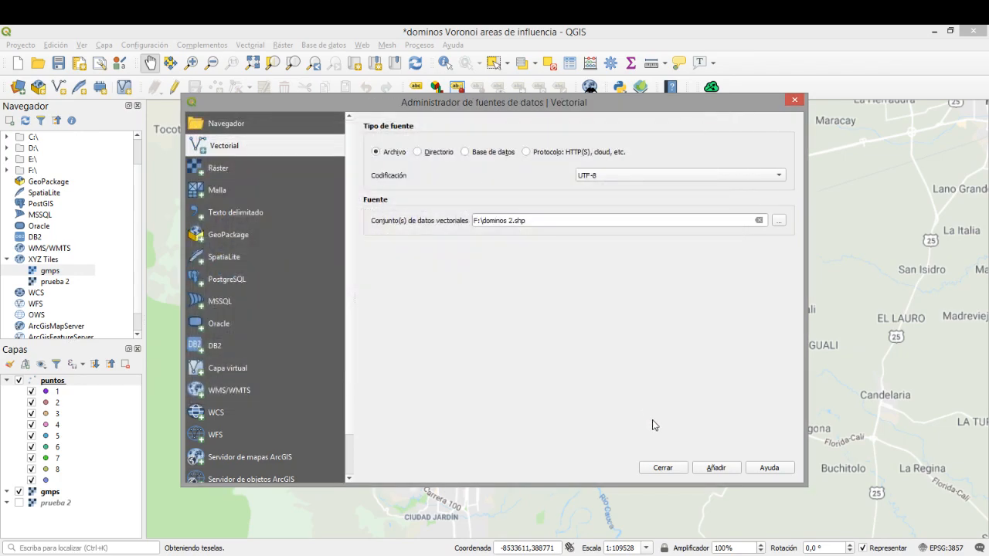
Step: Add the dominos 2 layer to the project, collapse the puntos legend and close the data source manager
{"action": "left_click", "coordinate": [718, 469]}
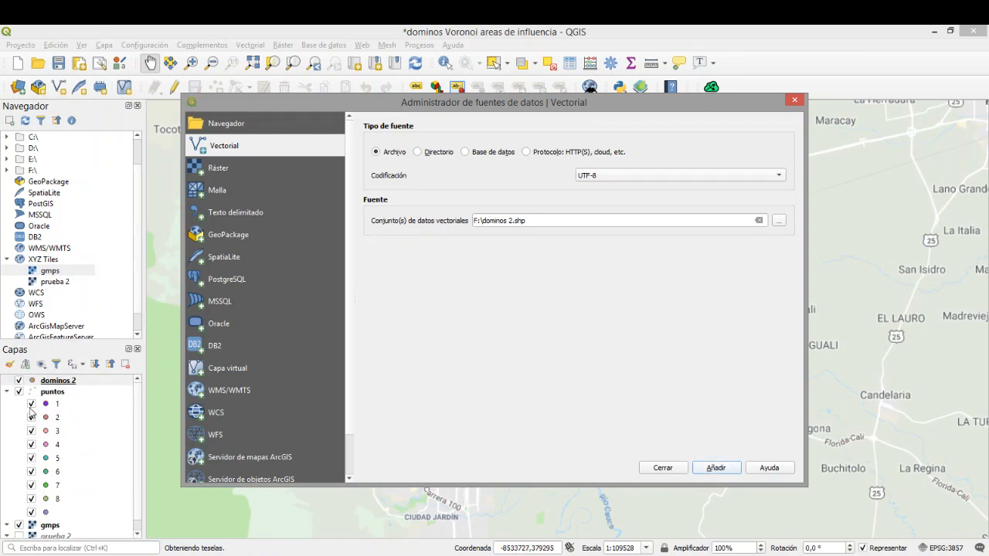
{"action": "left_click", "coordinate": [8, 392]}
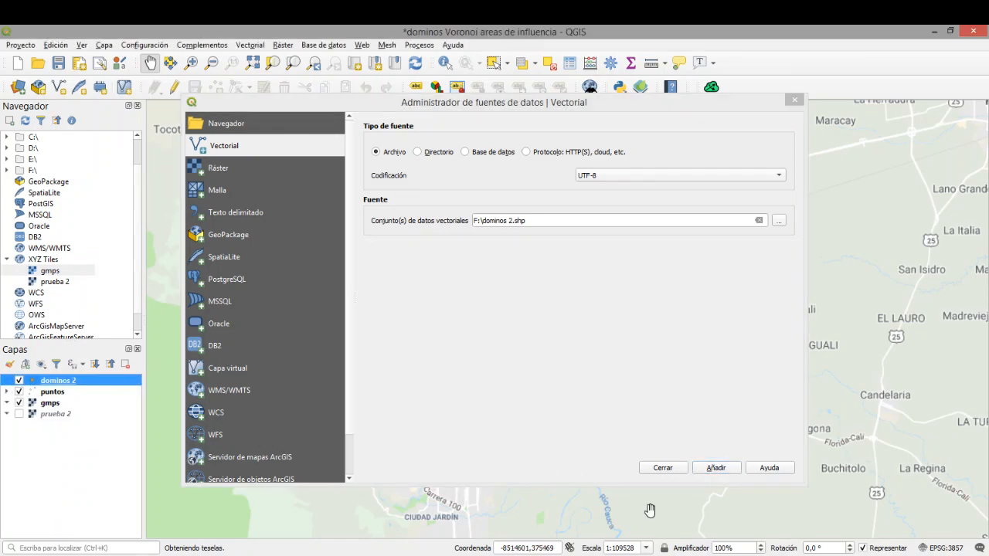
{"action": "left_click", "coordinate": [663, 467]}
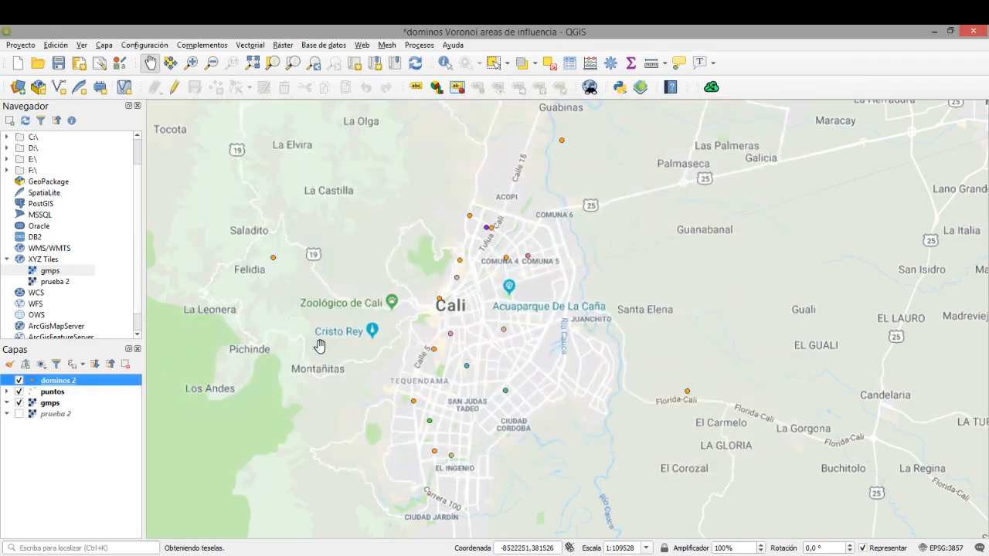
Step: Hide the gmps base map and toggle the puntos layer's visibility to compare it with dominos 2, leaving puntos shown
{"action": "left_click", "coordinate": [20, 403]}
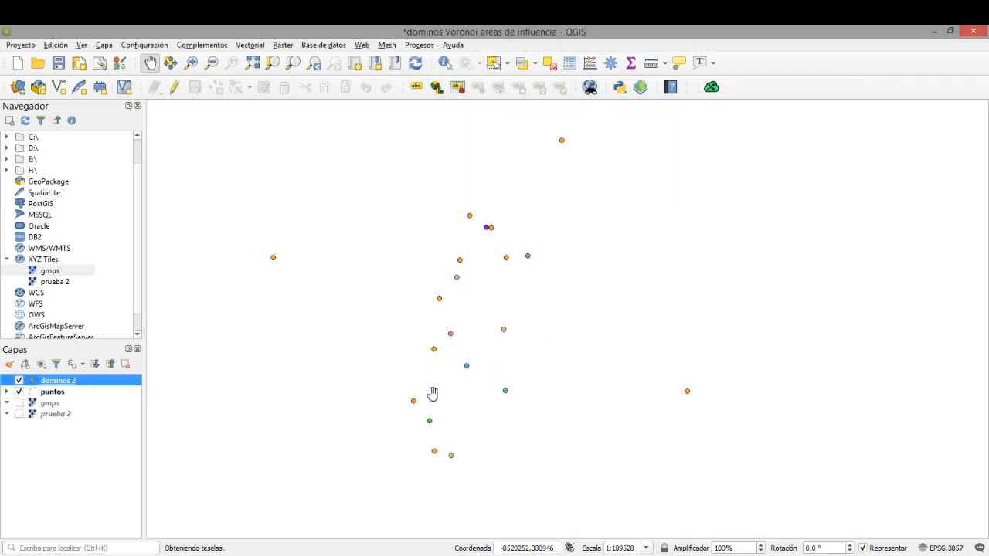
{"action": "left_click", "coordinate": [19, 391]}
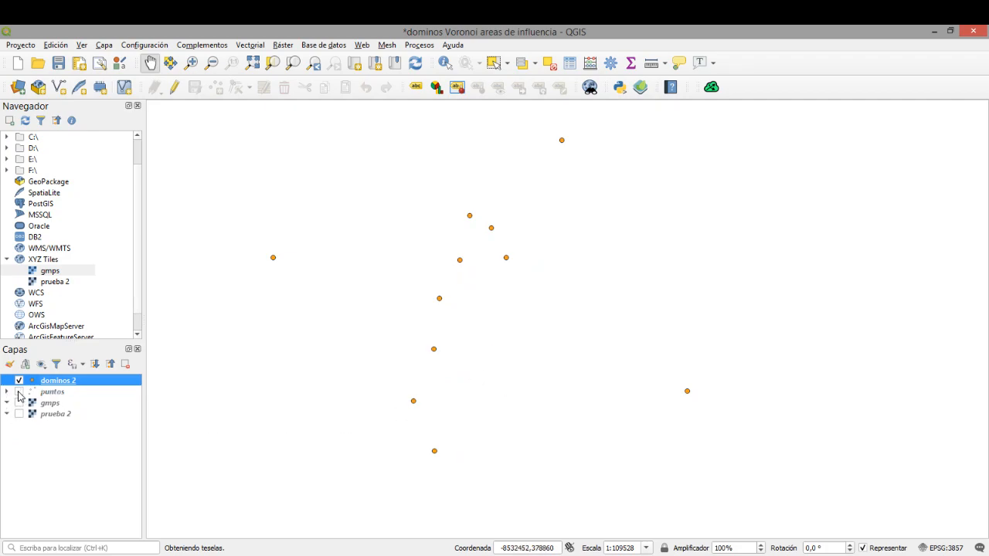
{"action": "left_click", "coordinate": [19, 392]}
{"action": "left_click", "coordinate": [20, 391]}
{"action": "left_click", "coordinate": [20, 392]}
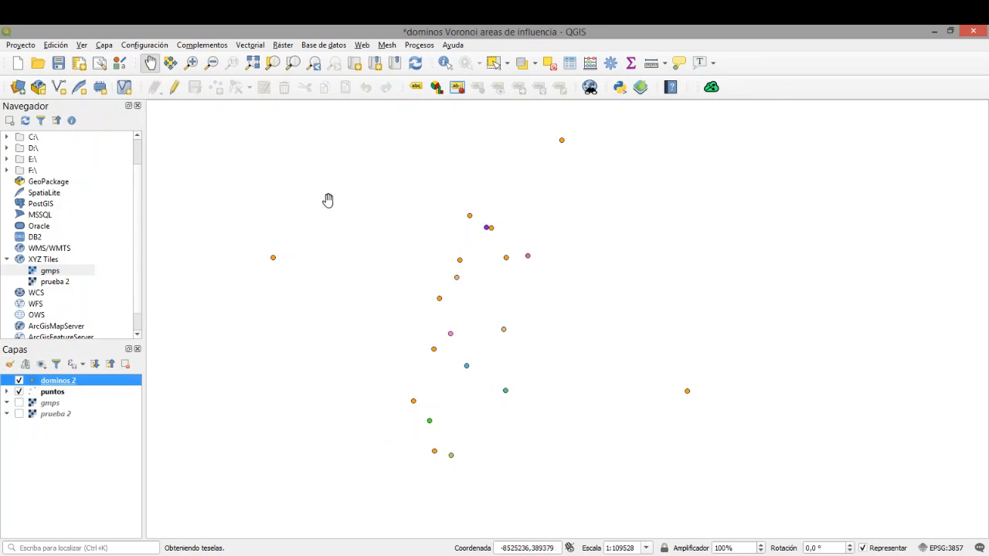
Step: Start adding another vector layer from a file and browse for its source dataset
{"action": "left_click", "coordinate": [105, 49]}
{"action": "left_click", "coordinate": [144, 45]}
{"action": "left_click", "coordinate": [101, 48]}
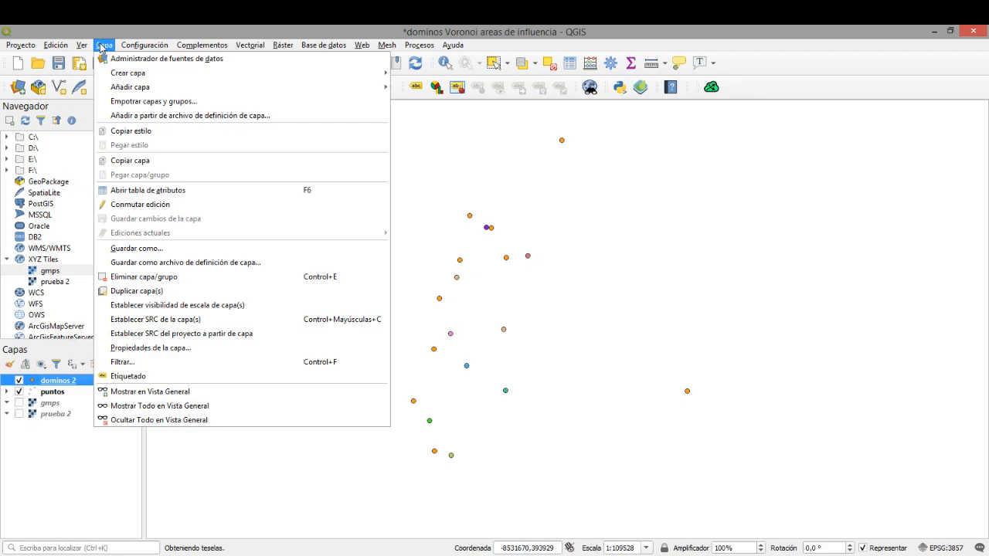
{"action": "mouse_move", "coordinate": [157, 89]}
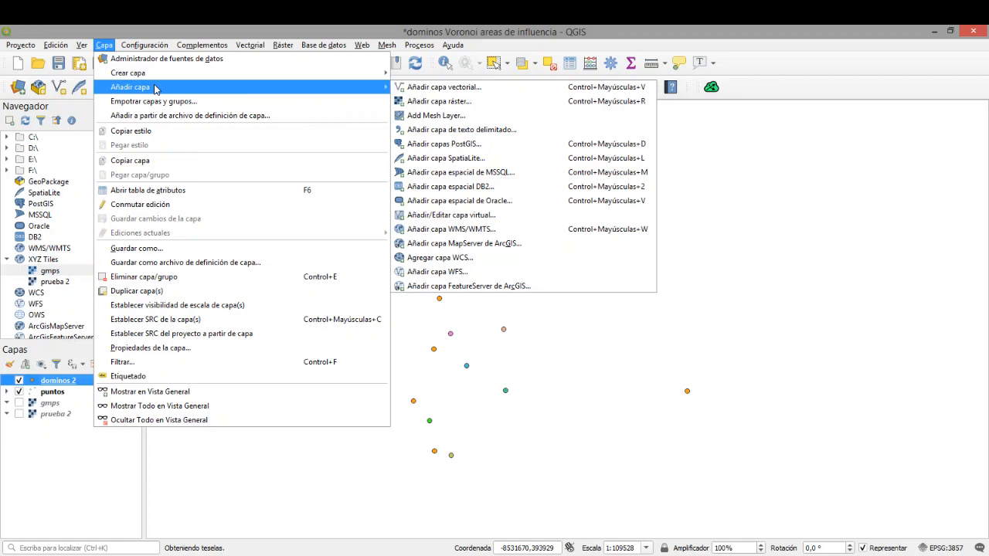
{"action": "left_click", "coordinate": [474, 92]}
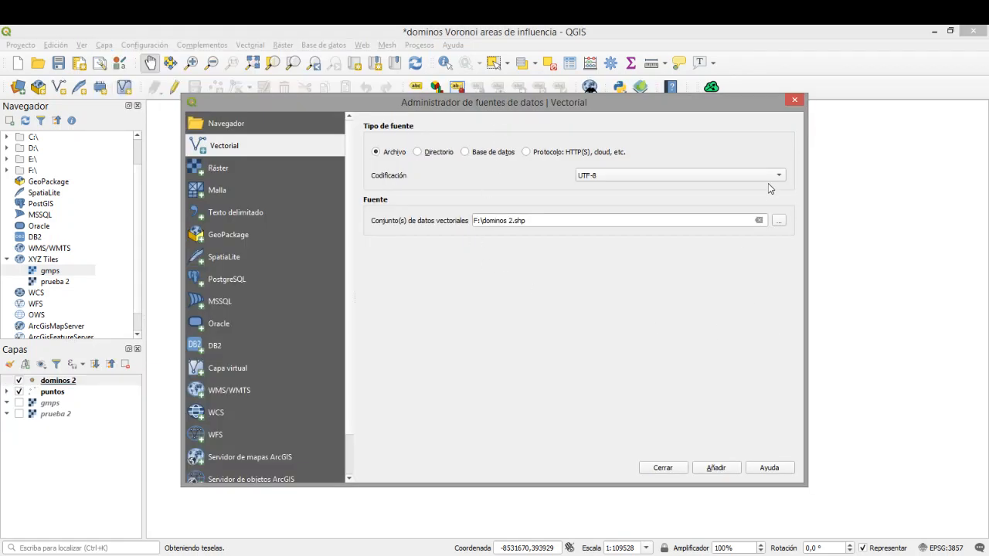
{"action": "left_click", "coordinate": [776, 220]}
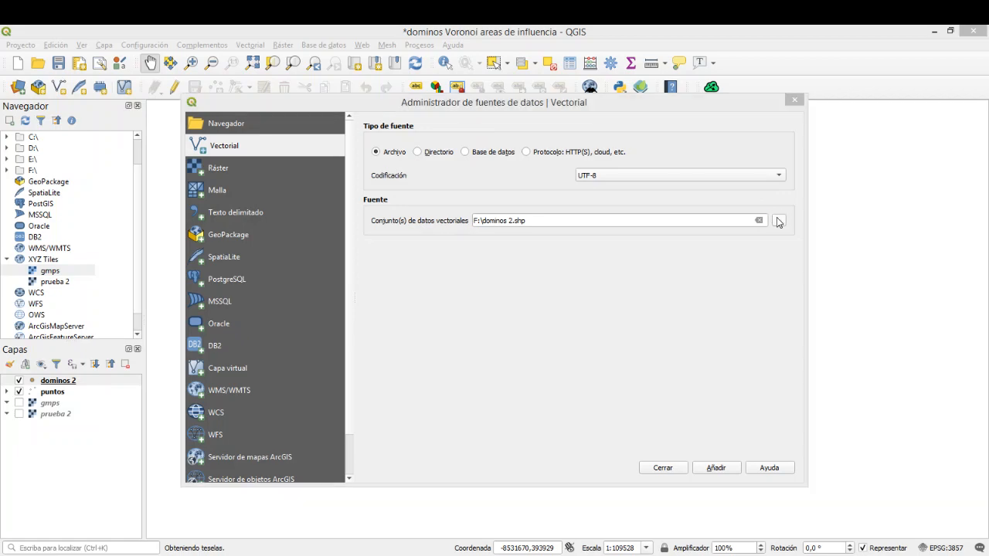
{"action": "scroll", "coordinate": [283, 324], "scroll_direction": "up", "scroll_amount": 1}
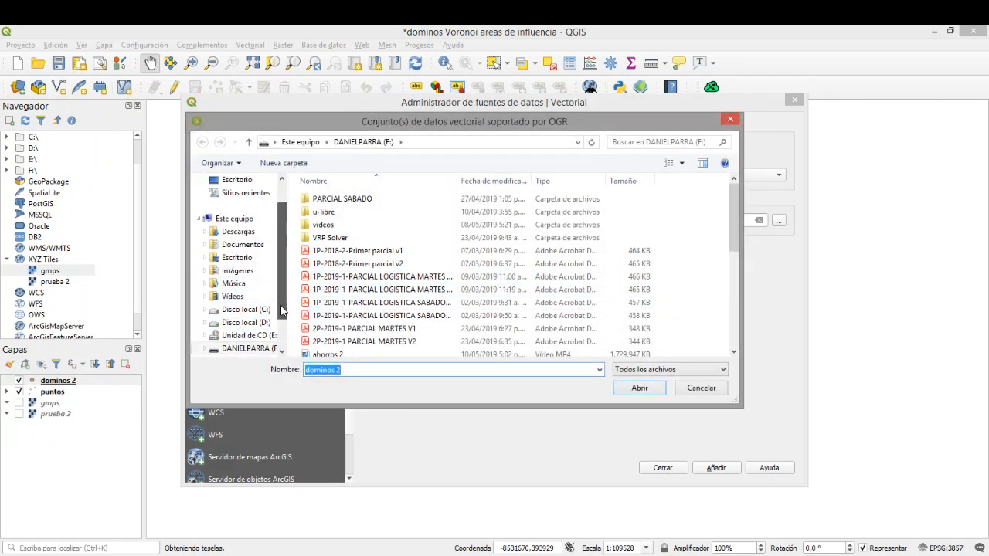
{"action": "scroll", "coordinate": [287, 285], "scroll_direction": "down", "scroll_amount": 1}
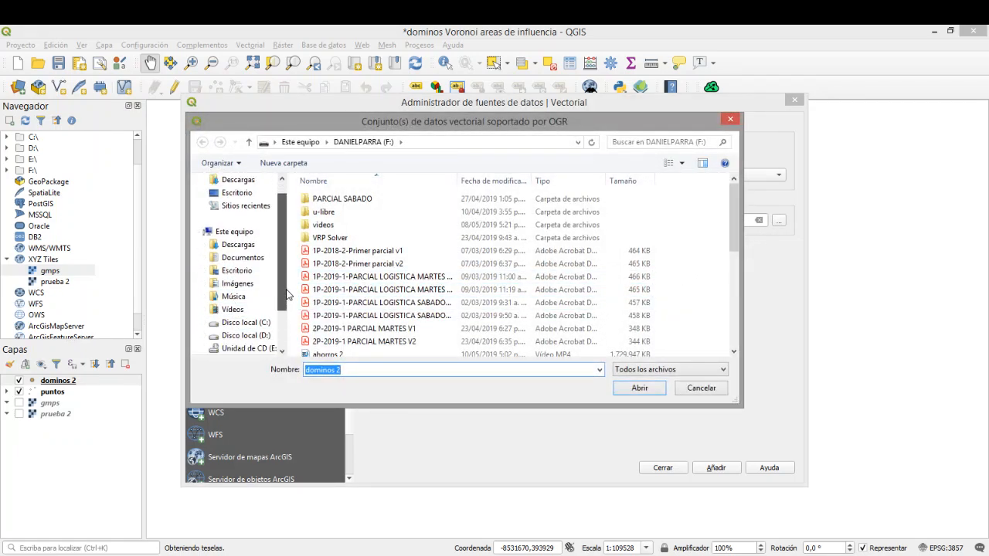
{"action": "left_click", "coordinate": [240, 274]}
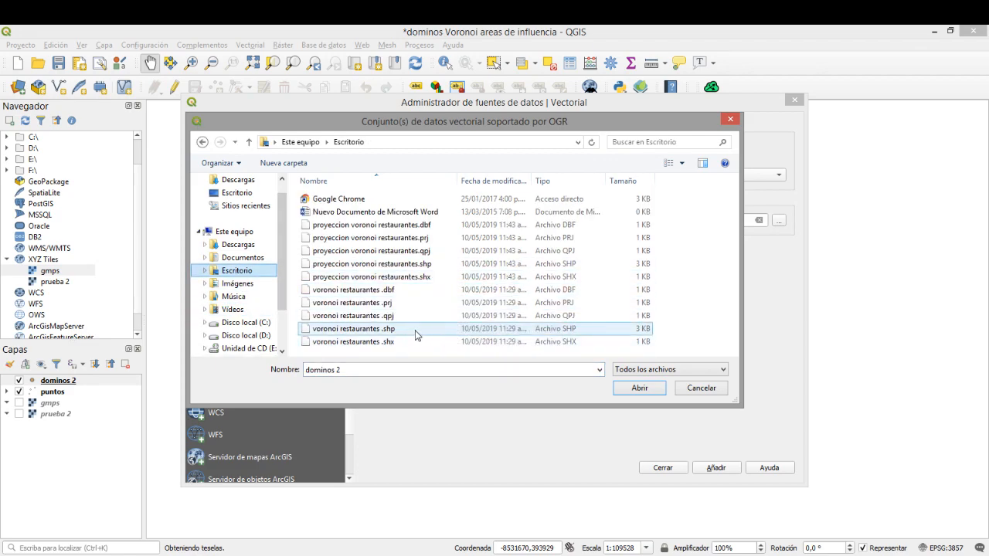
Step: Choose comunas cali.shp from the qgis folder on the user profile's Desktop on drive C: as the source dataset
{"action": "scroll", "coordinate": [427, 306], "scroll_direction": "down", "scroll_amount": 2}
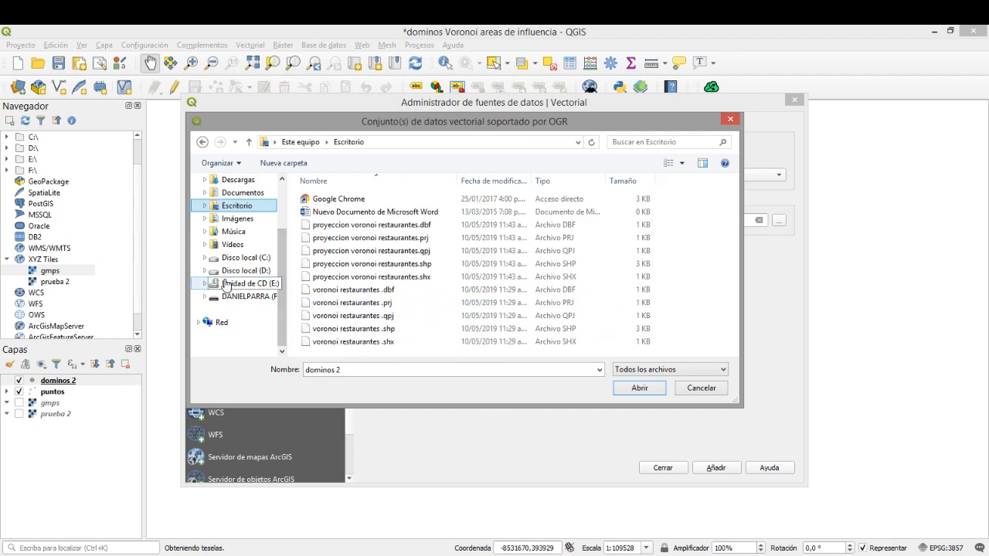
{"action": "left_click_drag", "start_coordinate": [278, 260], "coordinate": [278, 247]}
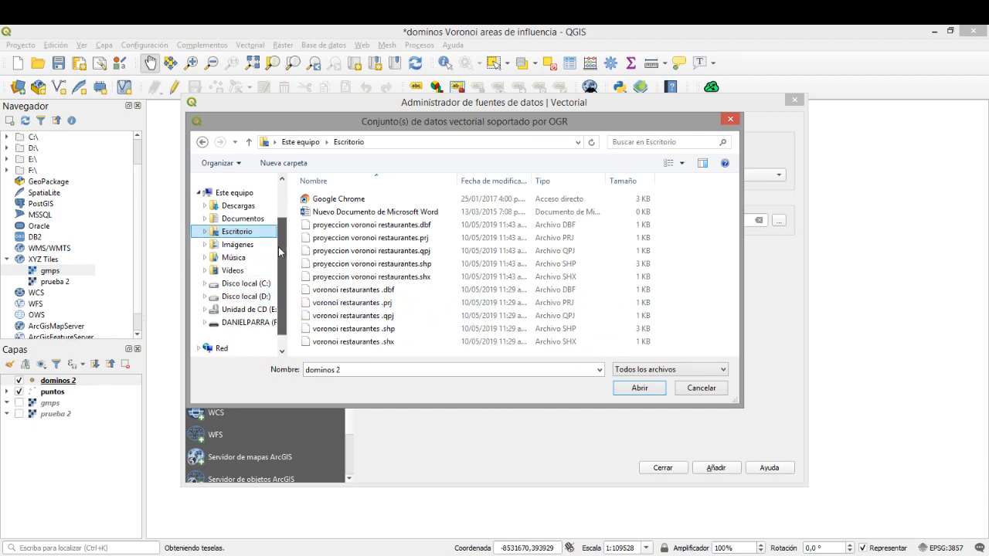
{"action": "left_click", "coordinate": [249, 285]}
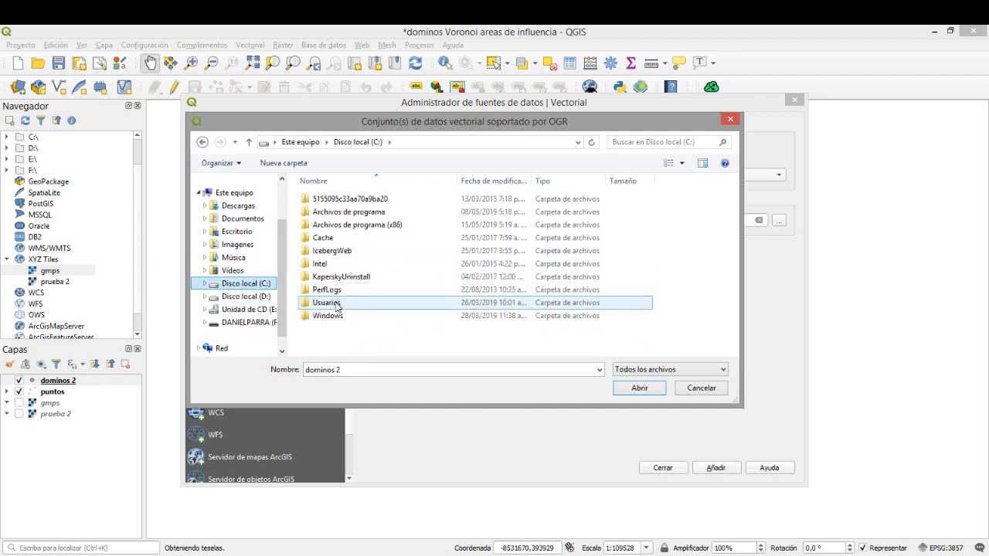
{"action": "double_click", "coordinate": [328, 302]}
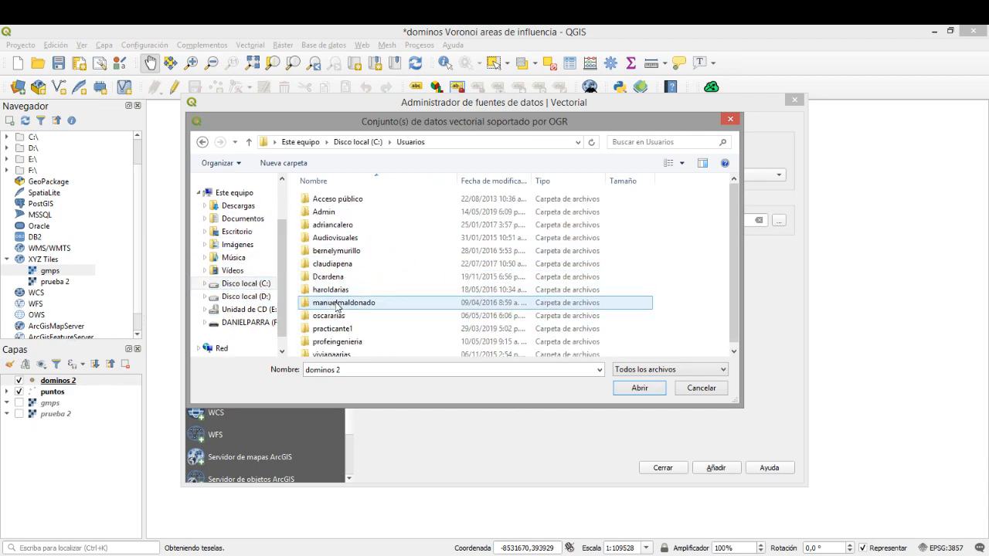
{"action": "double_click", "coordinate": [360, 337]}
{"action": "scroll", "coordinate": [358, 317], "scroll_direction": "down", "scroll_amount": 1}
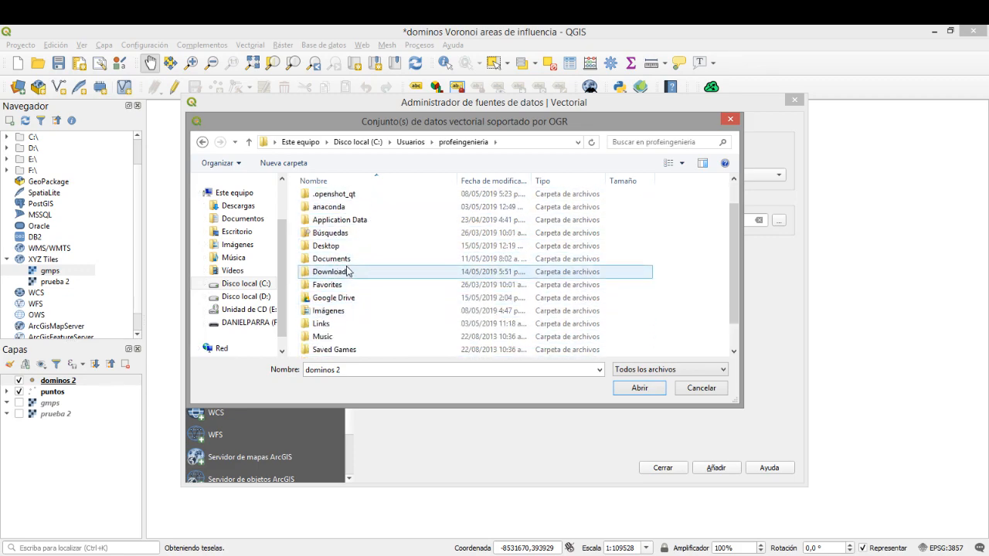
{"action": "double_click", "coordinate": [338, 246]}
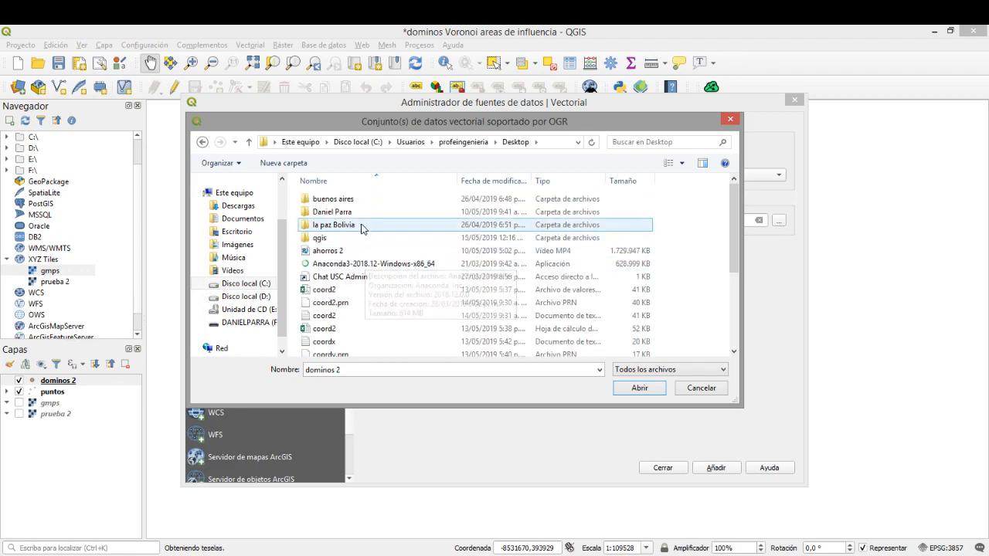
{"action": "double_click", "coordinate": [323, 238]}
{"action": "scroll", "coordinate": [429, 294], "scroll_direction": "down", "scroll_amount": 2}
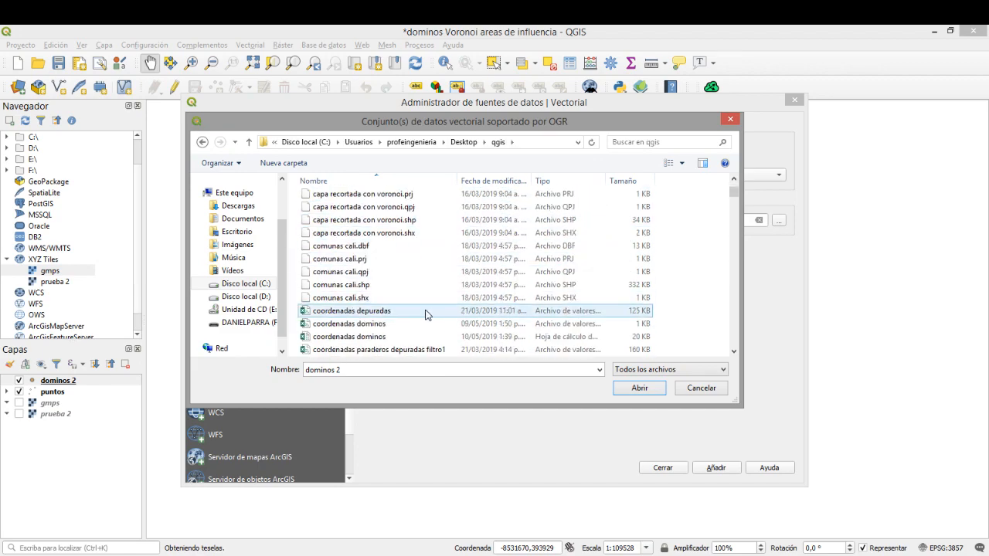
{"action": "left_click", "coordinate": [348, 286]}
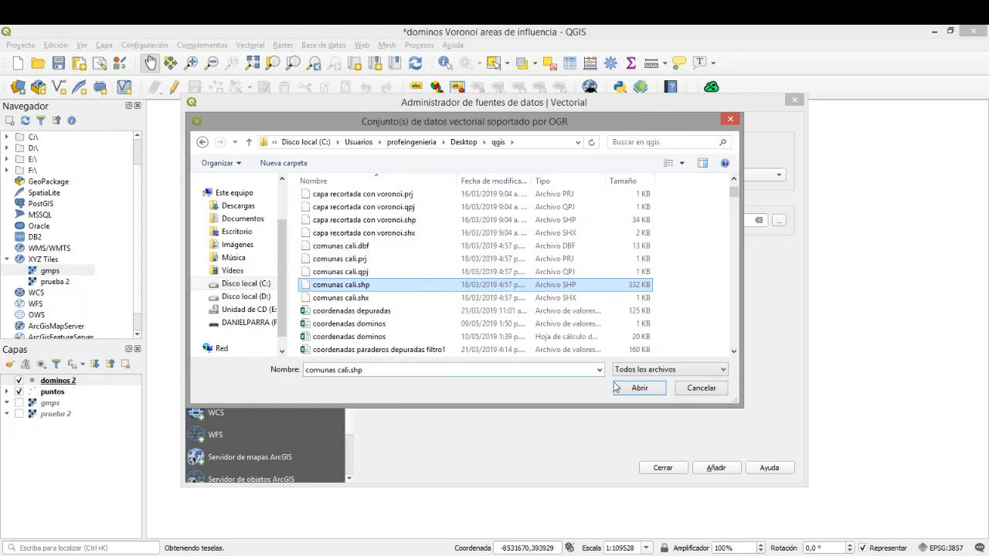
{"action": "left_click", "coordinate": [639, 388]}
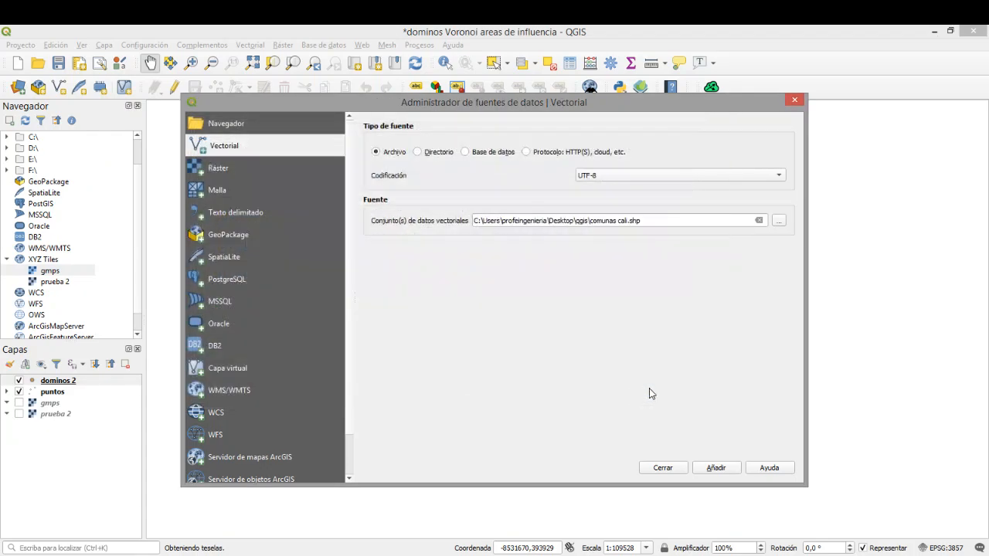
Step: Add the comunas cali layer to the project and close the data source manager
{"action": "left_click", "coordinate": [714, 468]}
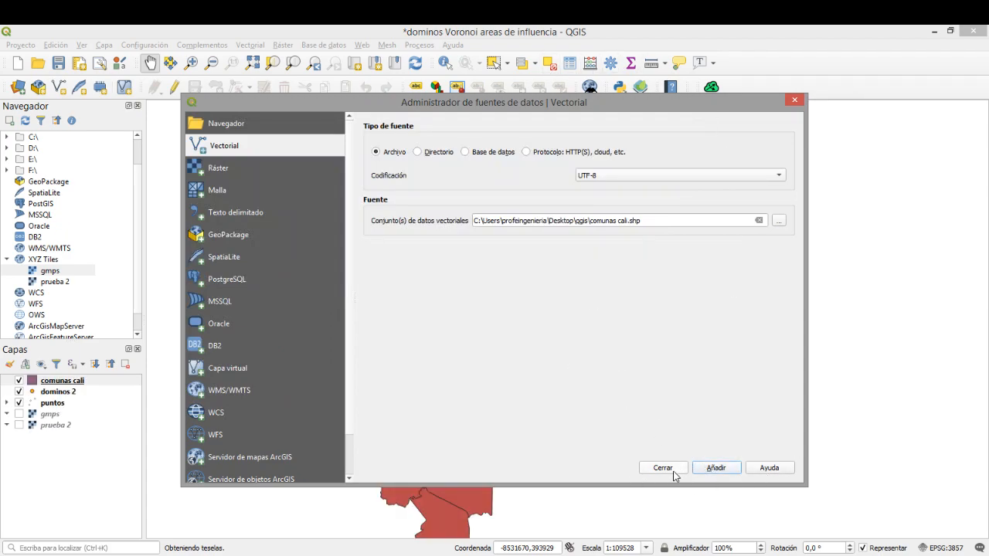
{"action": "left_click", "coordinate": [663, 468]}
{"action": "scroll", "coordinate": [517, 280], "scroll_direction": "down", "scroll_amount": 1}
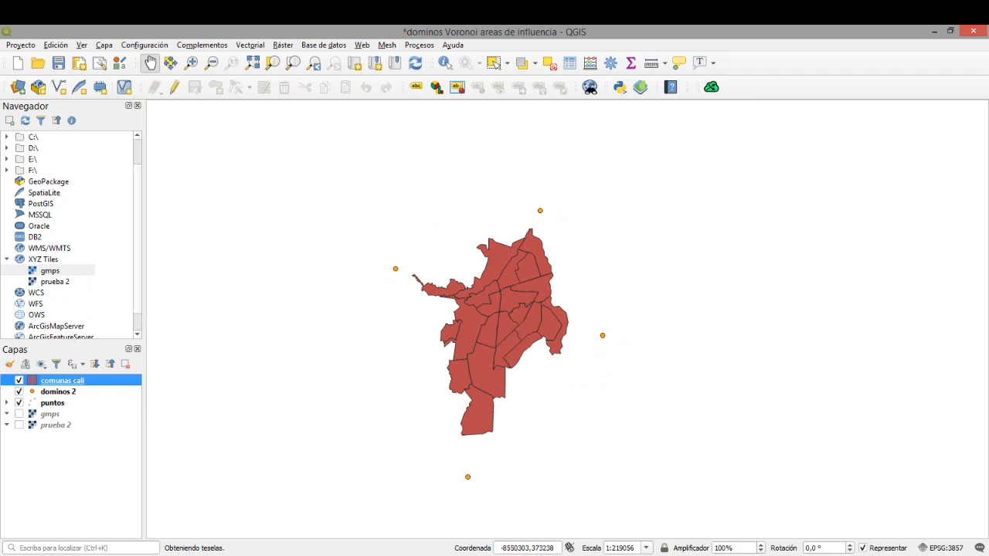
Step: Show the gmps base map and set the comunas cali layer's symbol opacity to 20.2 %
{"action": "left_click", "coordinate": [20, 415]}
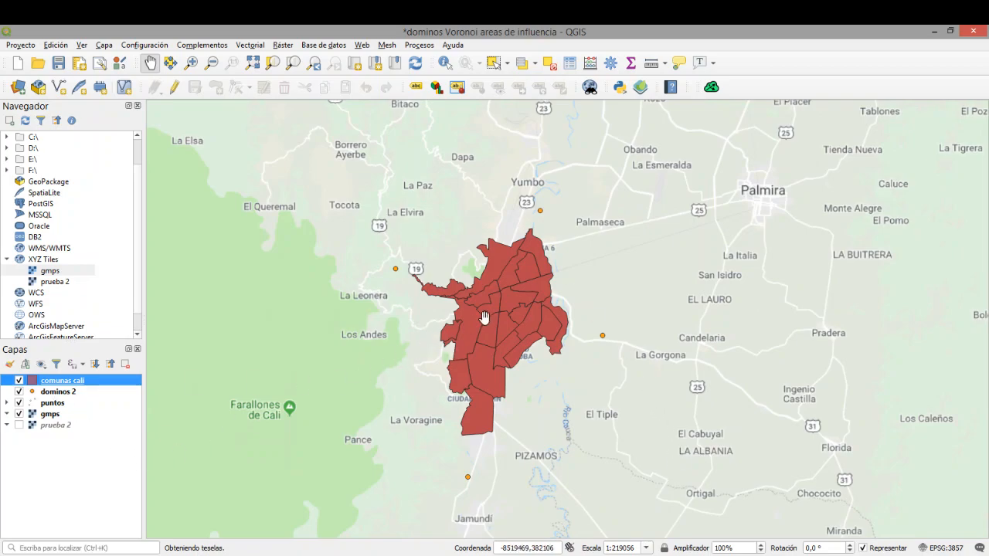
{"action": "double_click", "coordinate": [59, 382]}
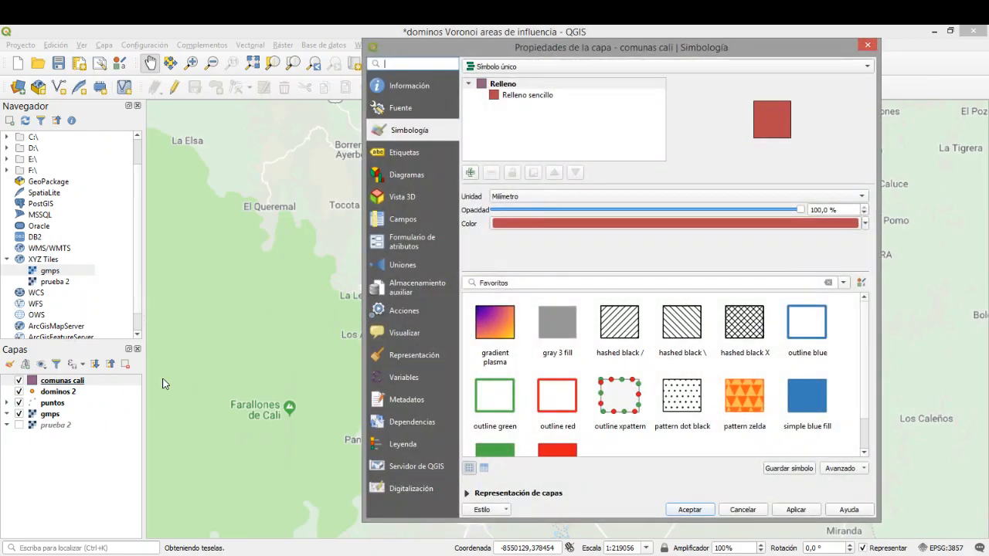
{"action": "left_click_drag", "start_coordinate": [742, 214], "coordinate": [556, 215]}
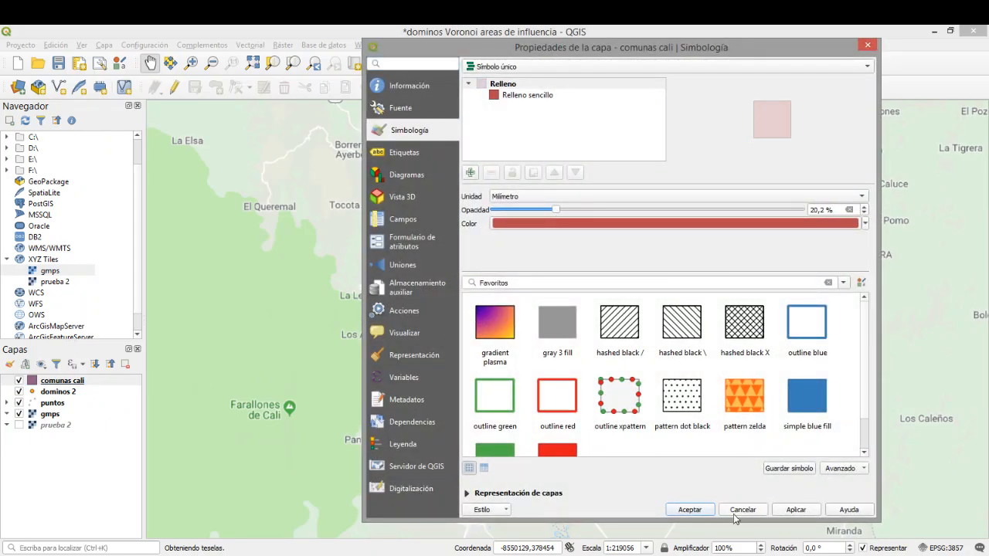
{"action": "left_click", "coordinate": [690, 510]}
Step: Hide the puntos layer and toggle dominos 2 off and back on over the comunas cali polygons
{"action": "scroll", "coordinate": [501, 335], "scroll_direction": "up", "scroll_amount": 2}
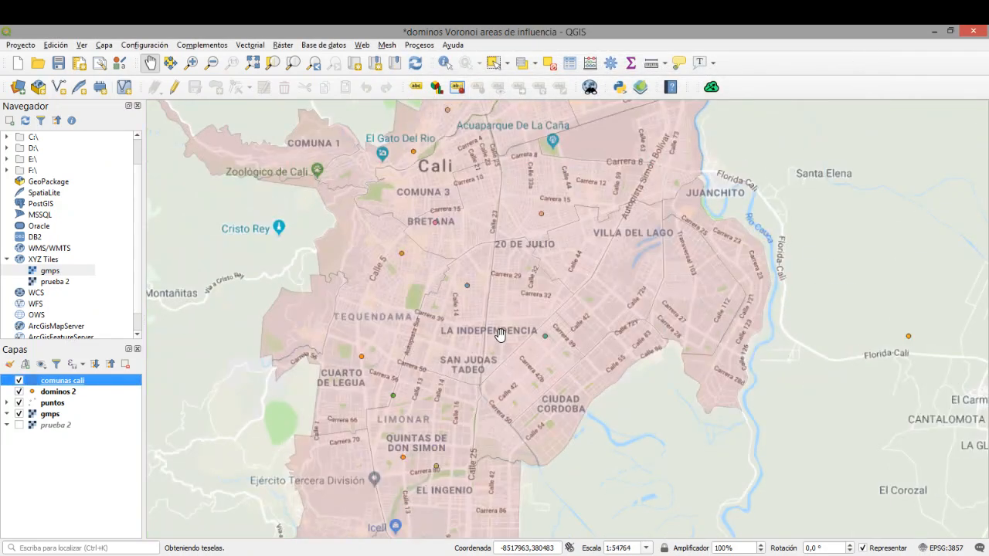
{"action": "left_click_drag", "start_coordinate": [506, 202], "coordinate": [536, 377]}
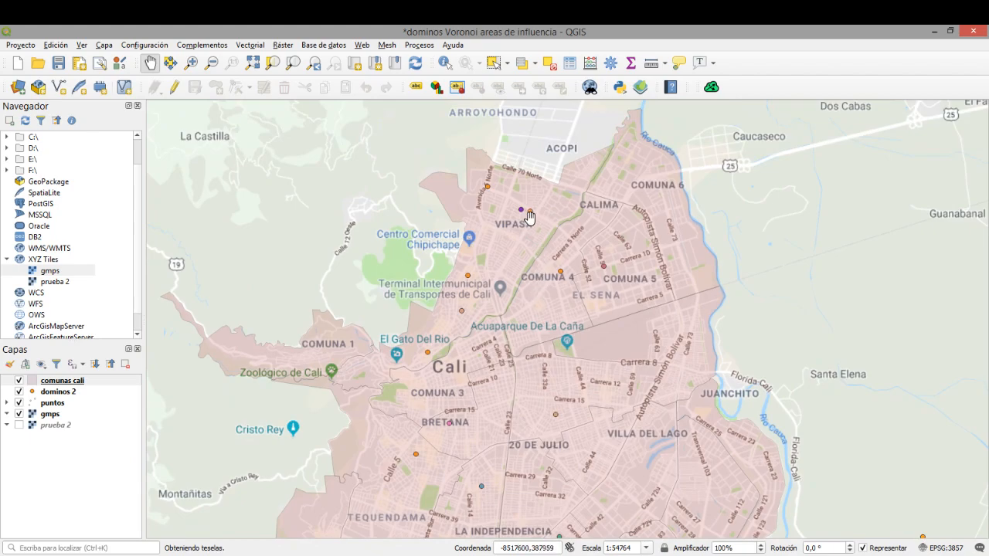
{"action": "scroll", "coordinate": [530, 235], "scroll_direction": "down", "scroll_amount": 1}
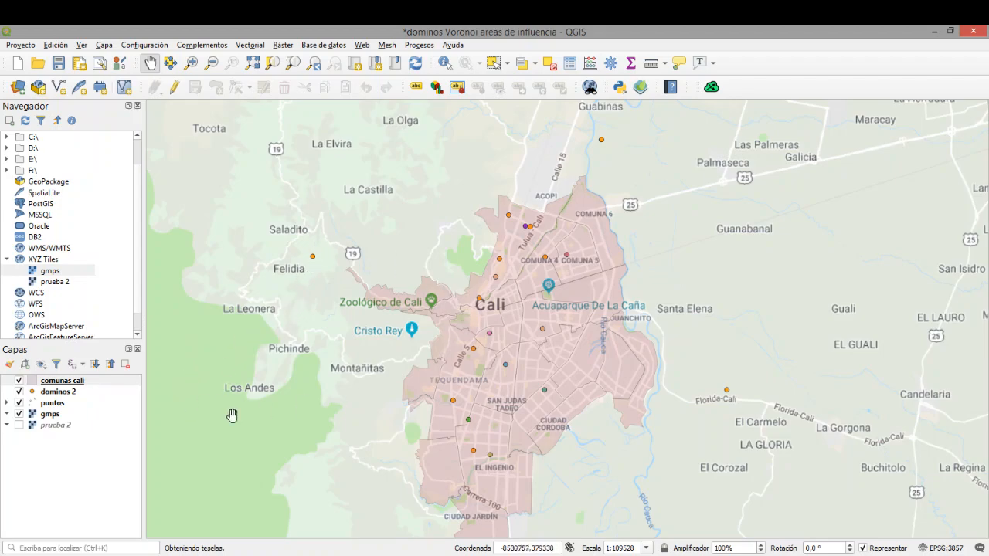
{"action": "left_click", "coordinate": [19, 392]}
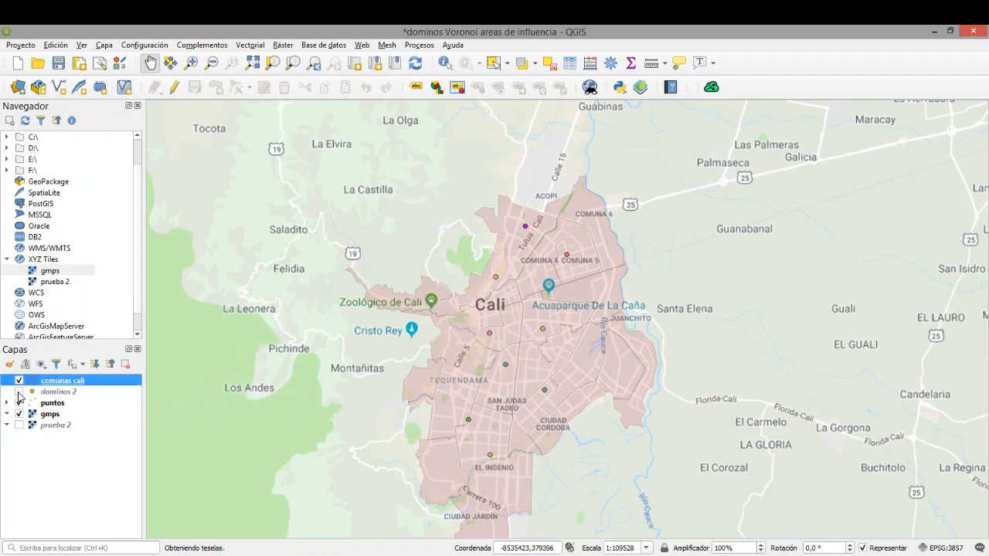
{"action": "left_click", "coordinate": [19, 403]}
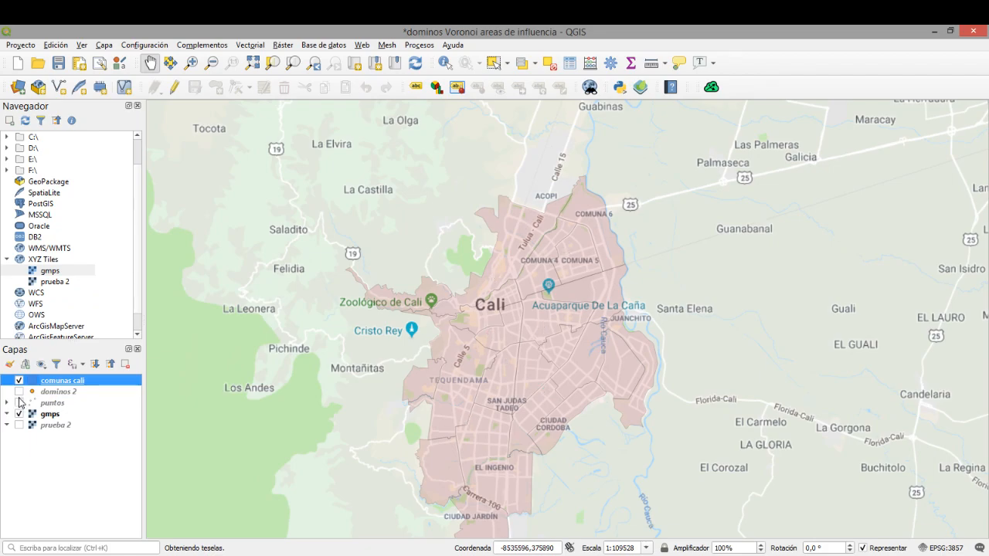
{"action": "left_click", "coordinate": [19, 392]}
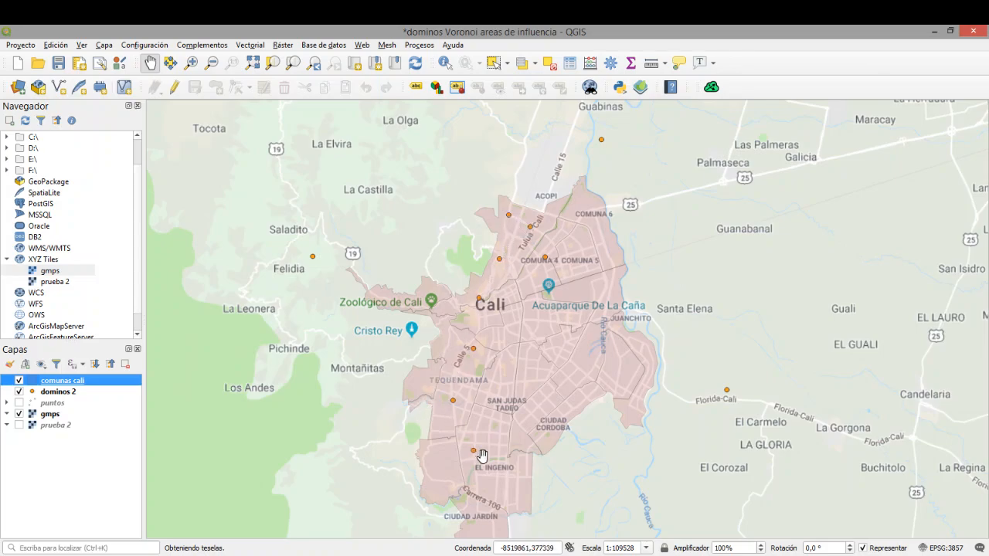
Step: Hide the gmps base map and zoom the map to the full extent of comunas cali and dominos 2
{"action": "left_click_drag", "start_coordinate": [594, 324], "coordinate": [562, 294]}
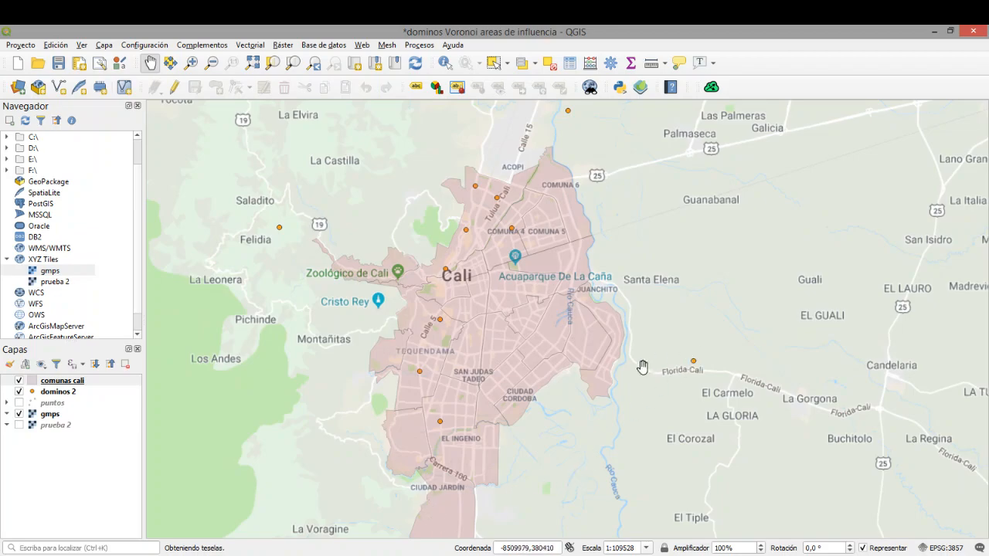
{"action": "scroll", "coordinate": [625, 366], "scroll_direction": "up", "scroll_amount": 1}
{"action": "left_click_drag", "start_coordinate": [616, 369], "coordinate": [579, 298]}
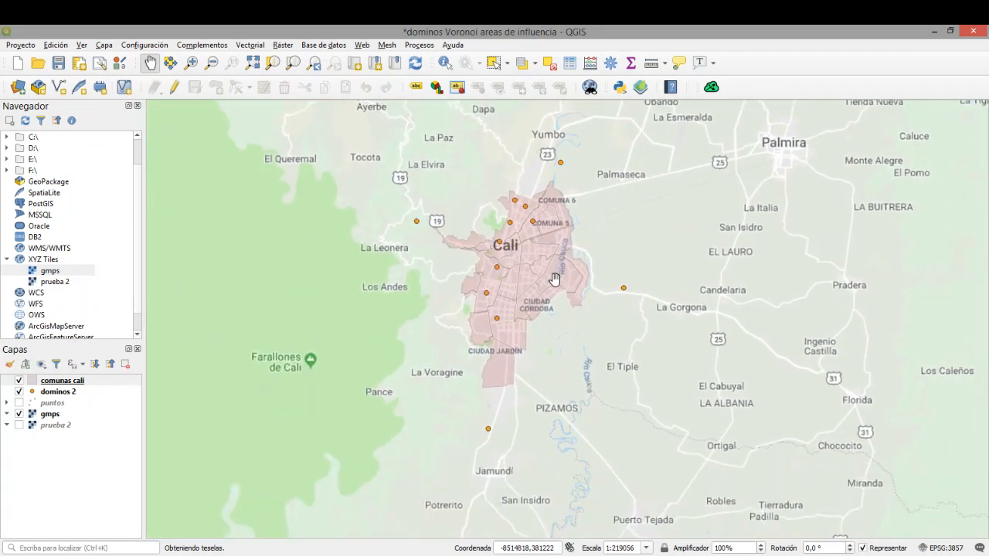
{"action": "scroll", "coordinate": [554, 280], "scroll_direction": "up", "scroll_amount": 1}
{"action": "left_click_drag", "start_coordinate": [538, 261], "coordinate": [569, 296]}
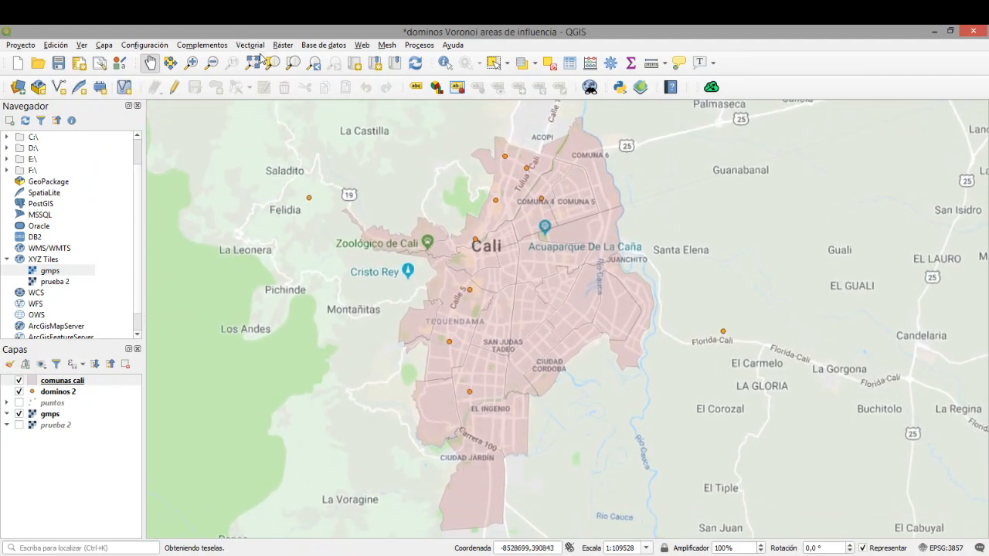
{"action": "left_click", "coordinate": [253, 62]}
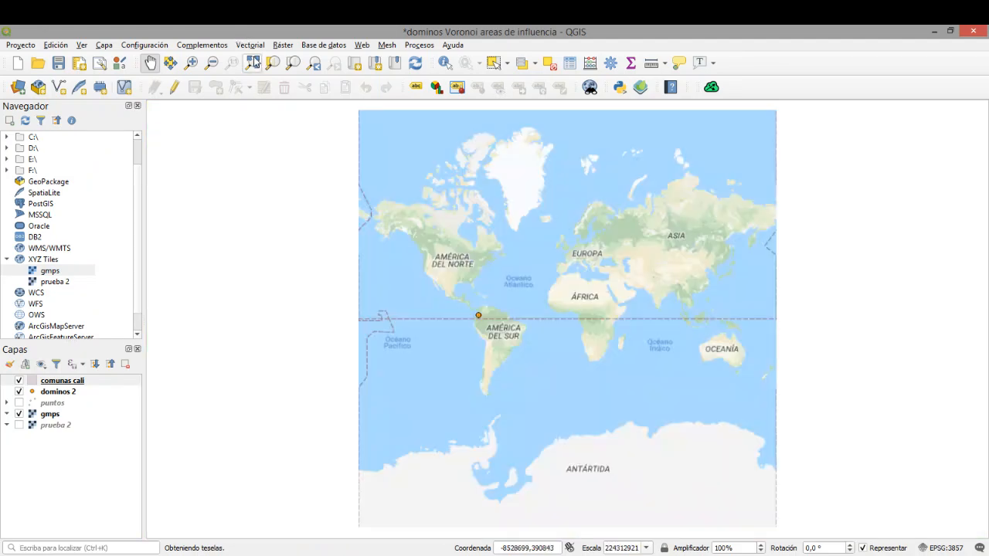
{"action": "left_click", "coordinate": [19, 415]}
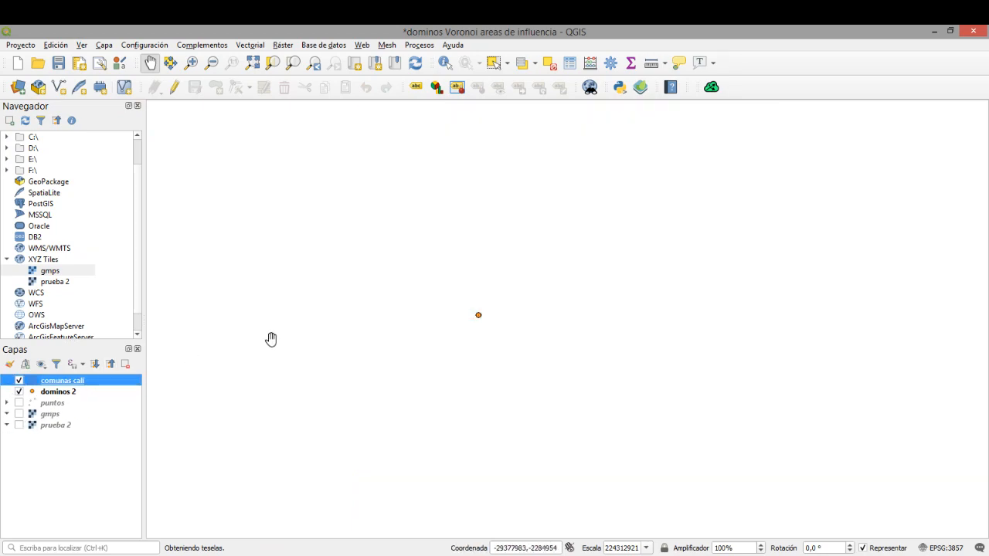
{"action": "left_click", "coordinate": [253, 63]}
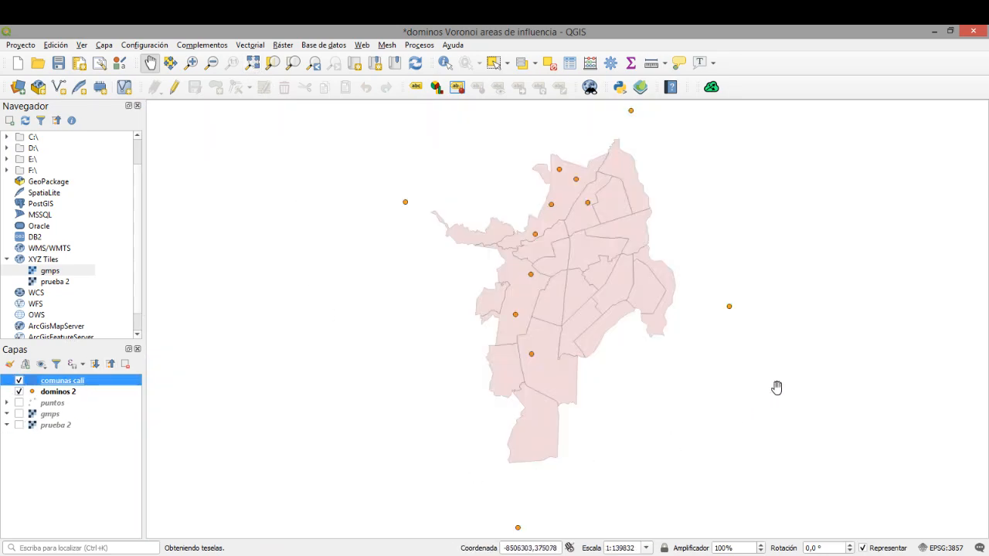
{"action": "left_click_drag", "start_coordinate": [726, 248], "coordinate": [695, 249]}
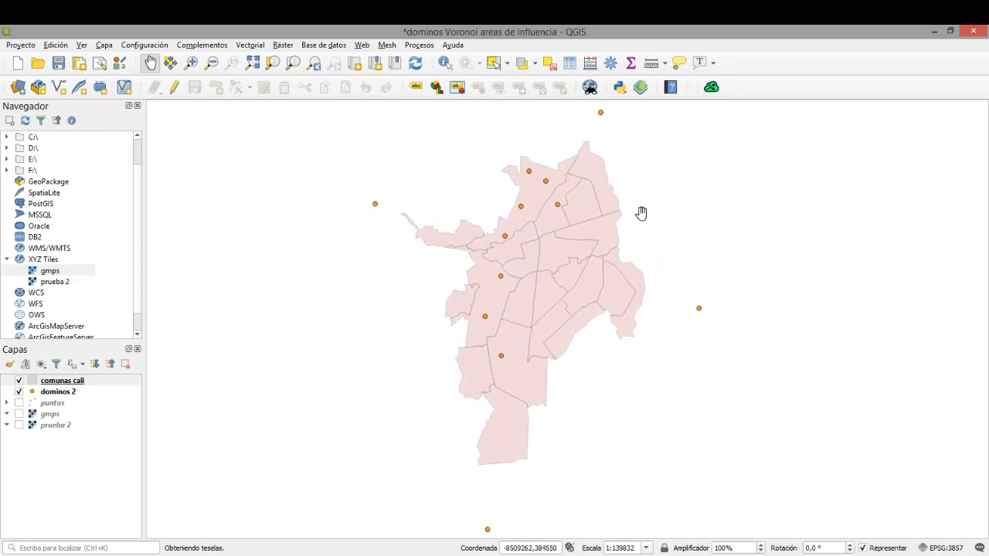
{"action": "left_click", "coordinate": [252, 46]}
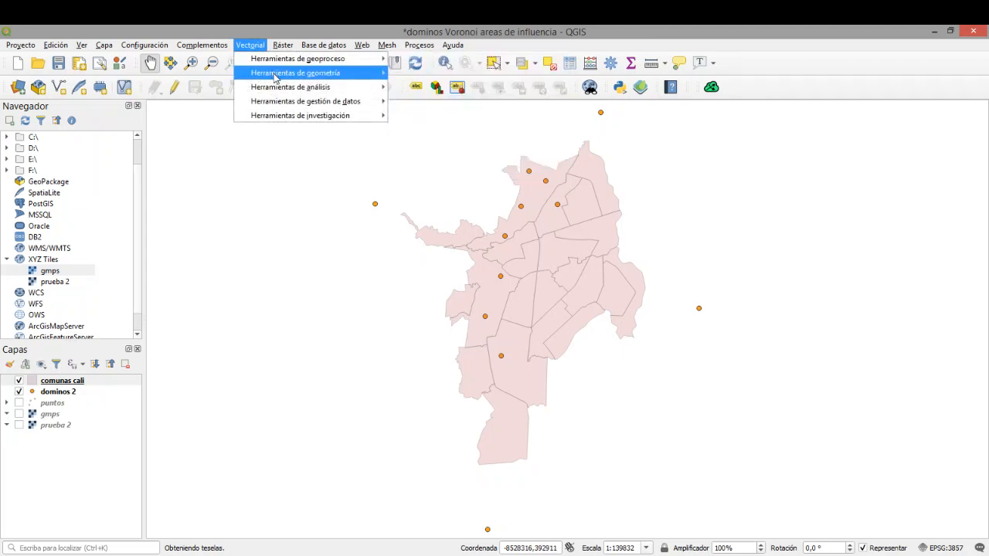
{"action": "mouse_move", "coordinate": [282, 62]}
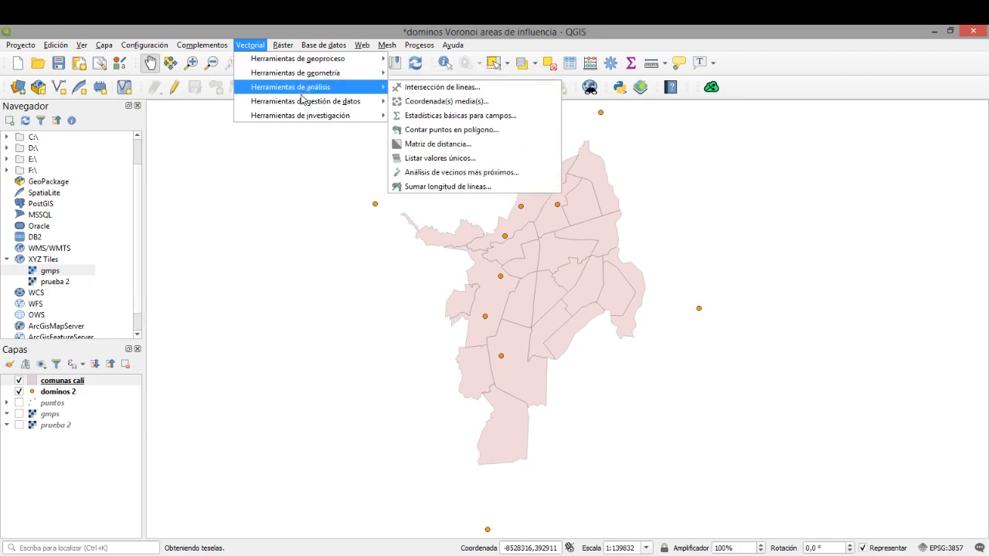
{"action": "mouse_move", "coordinate": [300, 105]}
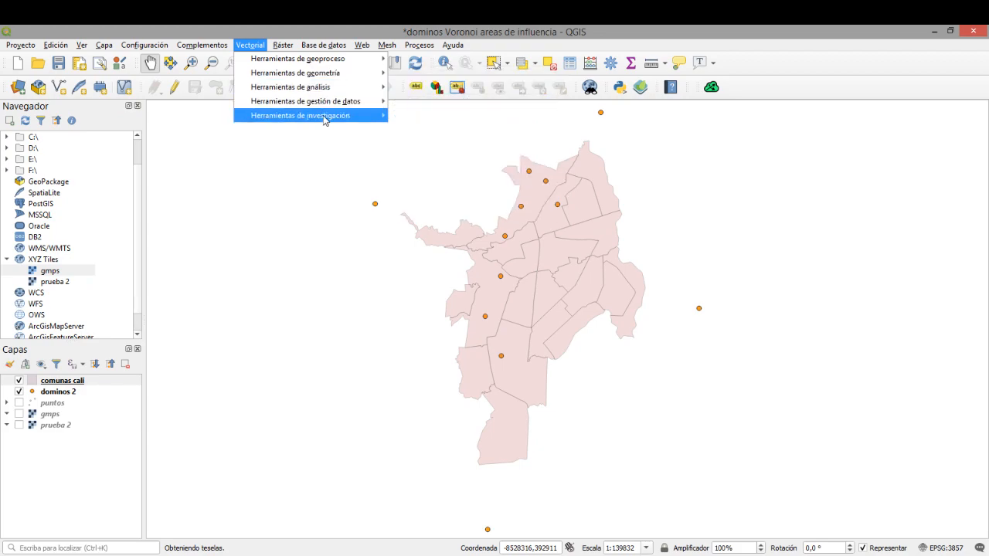
{"action": "mouse_move", "coordinate": [325, 121]}
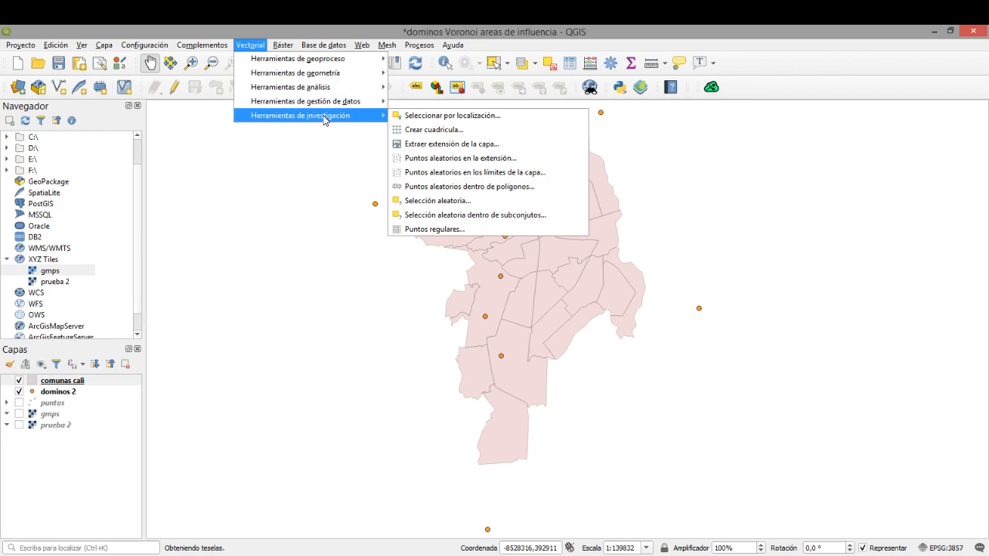
{"action": "mouse_move", "coordinate": [307, 48]}
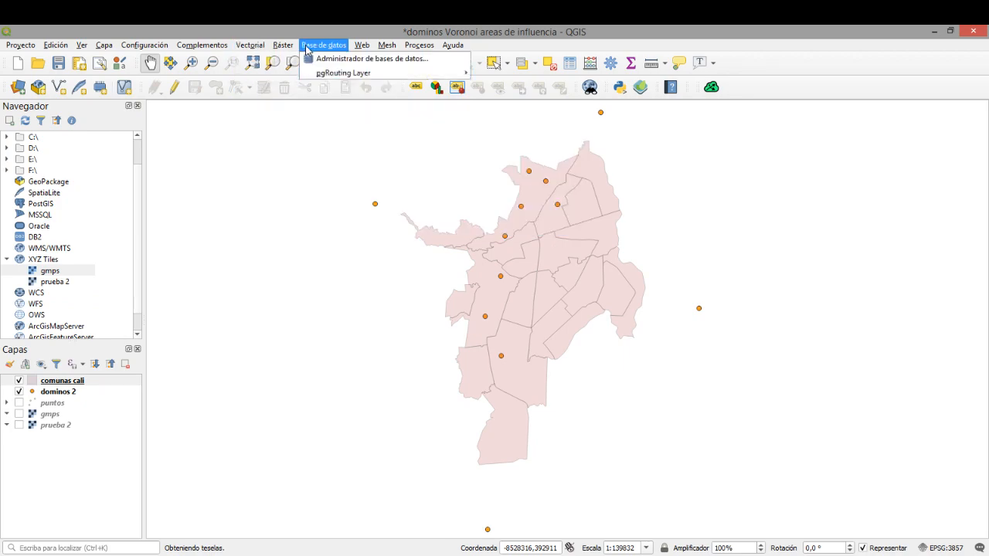
{"action": "left_click", "coordinate": [269, 166]}
{"action": "left_click_drag", "start_coordinate": [753, 261], "coordinate": [506, 111]}
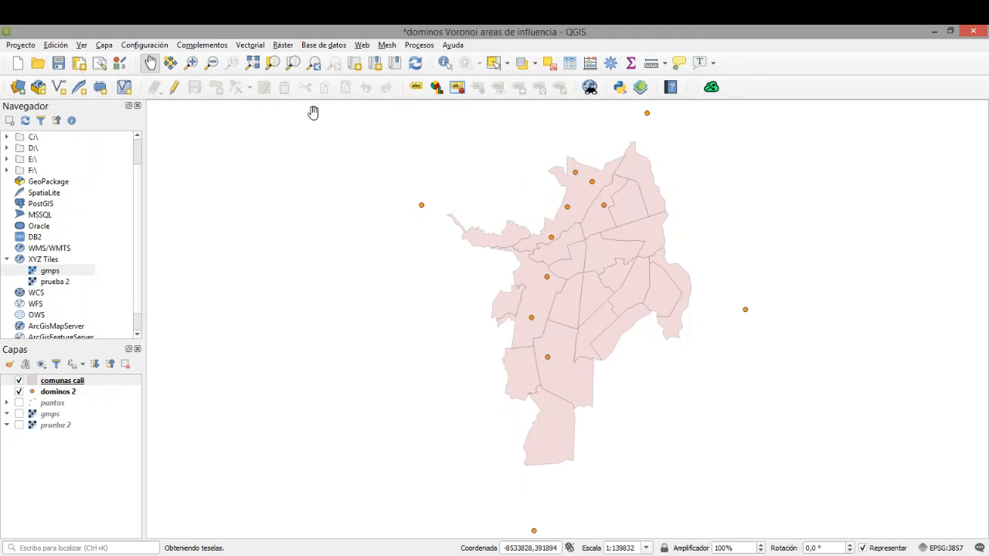
Step: Start the Polígonos Voronoi geometry tool with dominos 2 as the input layer
{"action": "left_click", "coordinate": [249, 46]}
{"action": "mouse_move", "coordinate": [295, 77]}
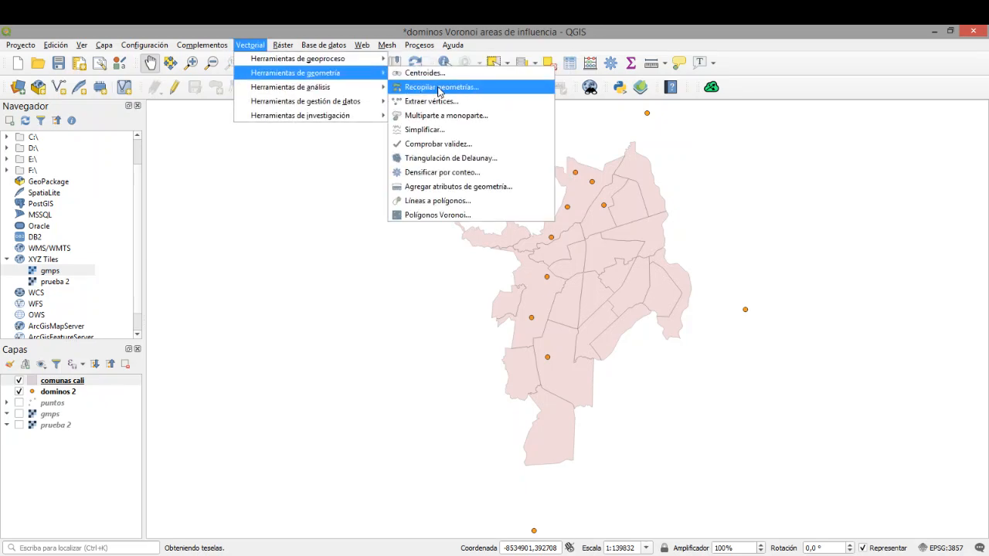
{"action": "left_click", "coordinate": [446, 216]}
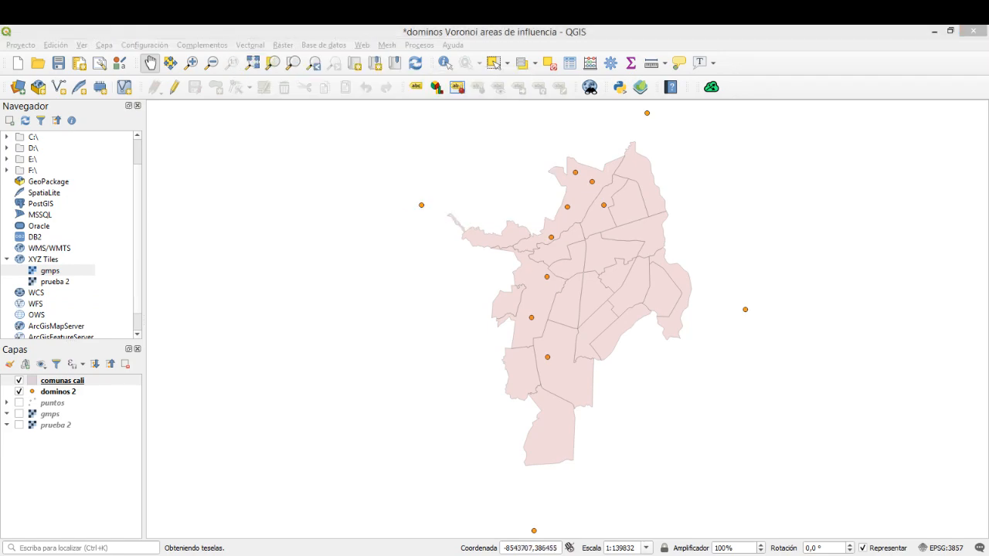
{"action": "left_click_drag", "start_coordinate": [173, 126], "coordinate": [782, 95]}
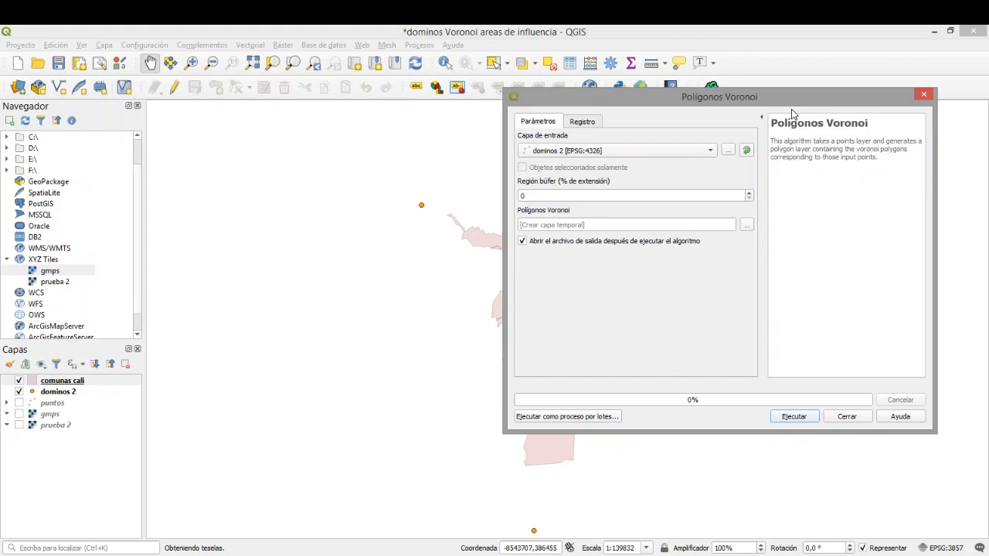
{"action": "left_click_drag", "start_coordinate": [730, 98], "coordinate": [721, 57]}
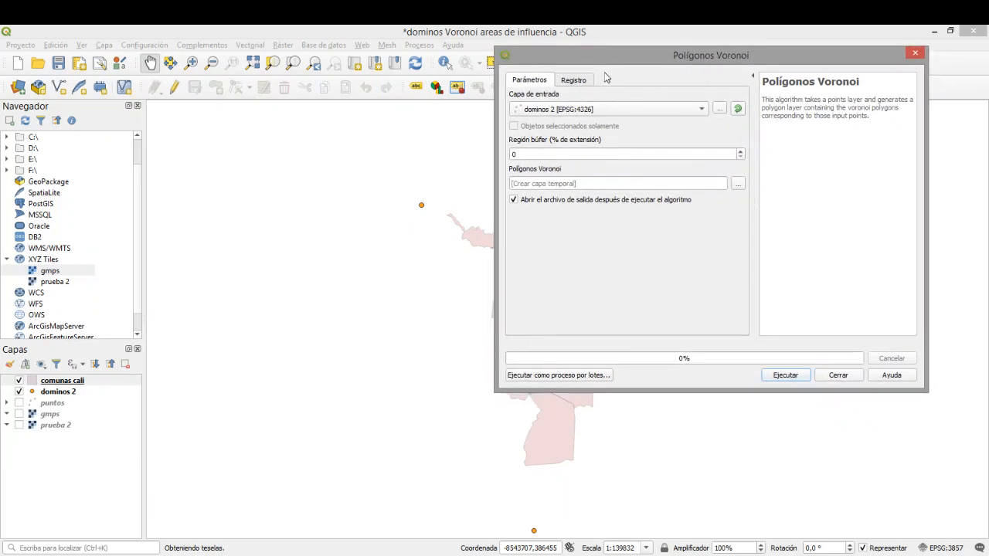
{"action": "left_click", "coordinate": [701, 112]}
{"action": "left_click", "coordinate": [704, 111]}
Step: Set the Voronoi output to a shapefile named voronoi restaurantes cali on the F: drive
{"action": "left_click", "coordinate": [738, 187]}
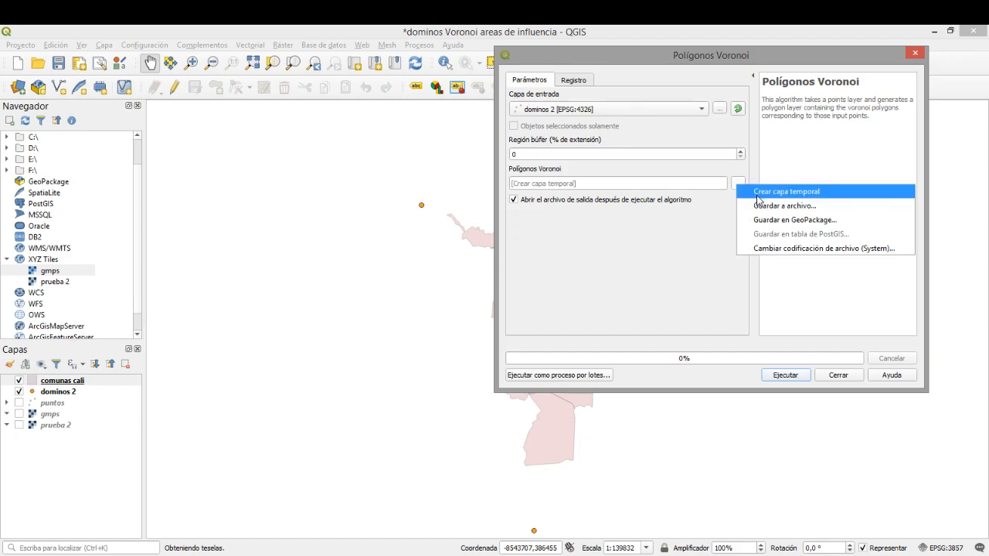
{"action": "left_click", "coordinate": [785, 206]}
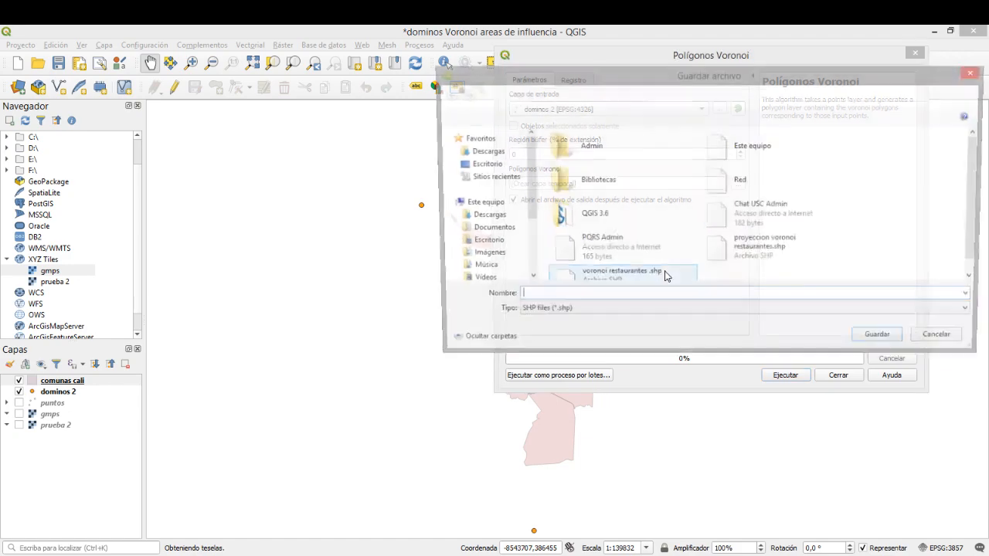
{"action": "left_click", "coordinate": [492, 166]}
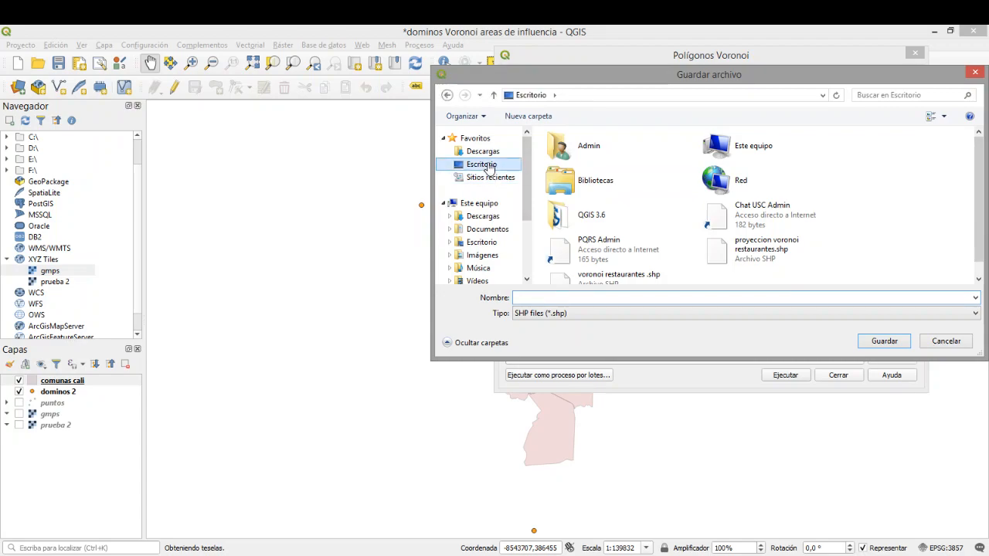
{"action": "left_click", "coordinate": [556, 295]}
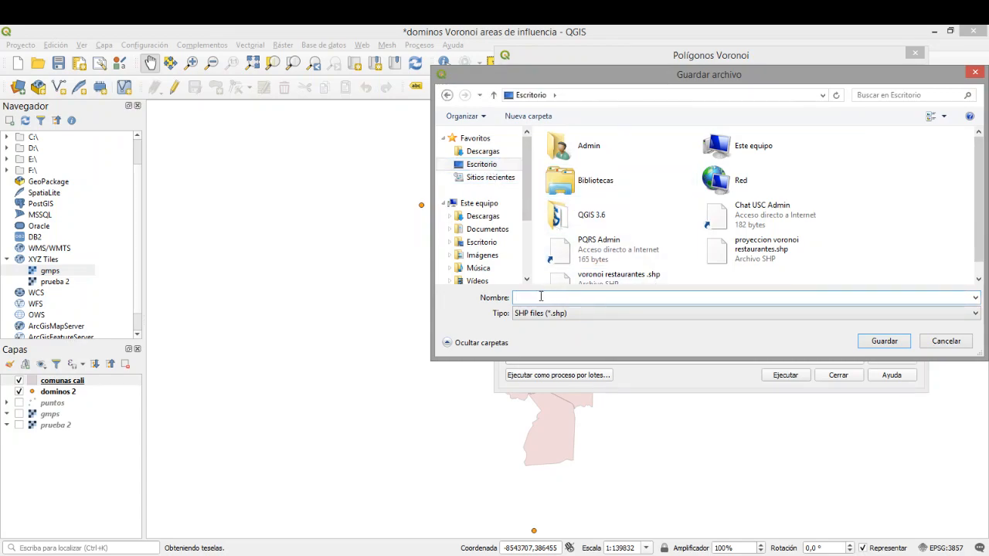
{"action": "left_click_drag", "start_coordinate": [526, 204], "coordinate": [526, 261]}
{"action": "left_click", "coordinate": [490, 238]}
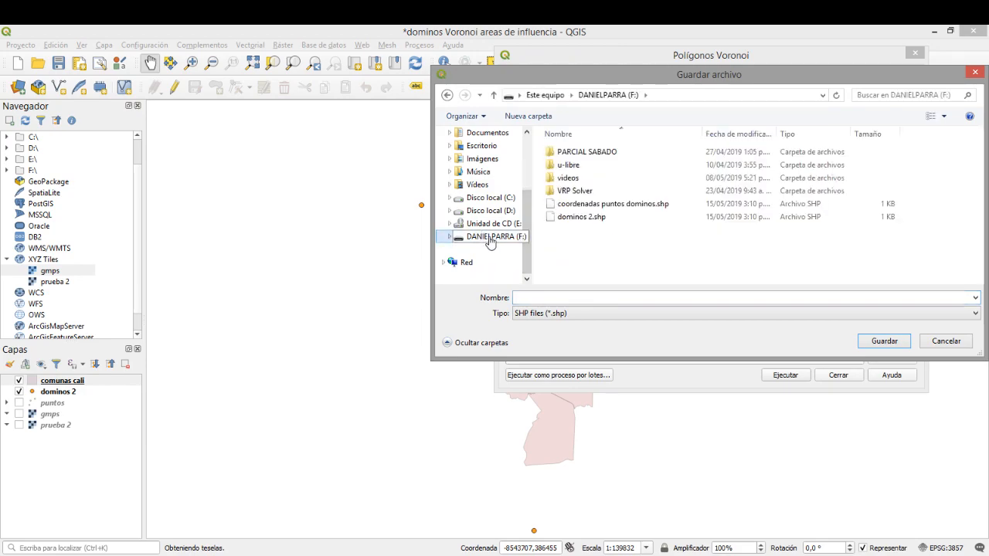
{"action": "left_click", "coordinate": [548, 299]}
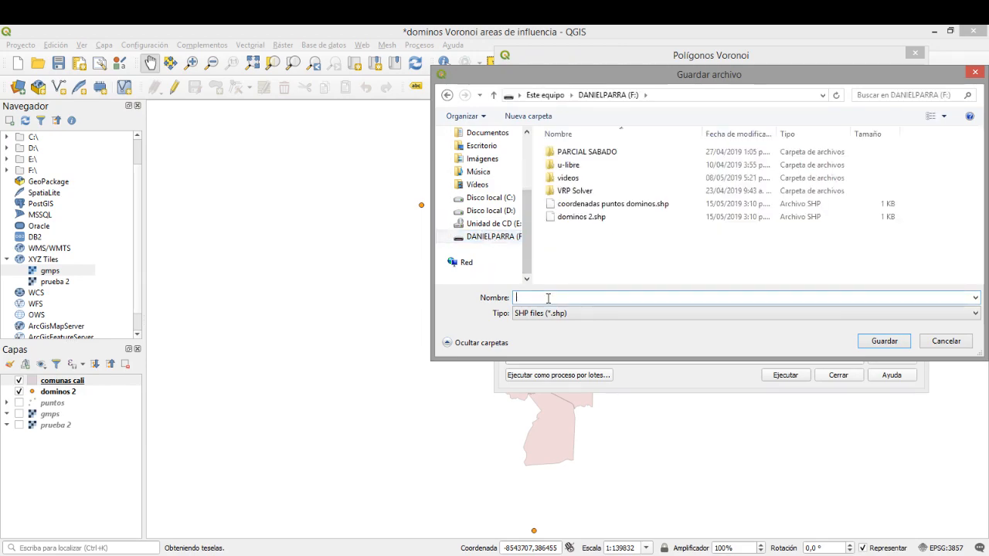
{"action": "type", "text": "voronoi restaurantes cali"}
{"action": "left_click", "coordinate": [881, 341]}
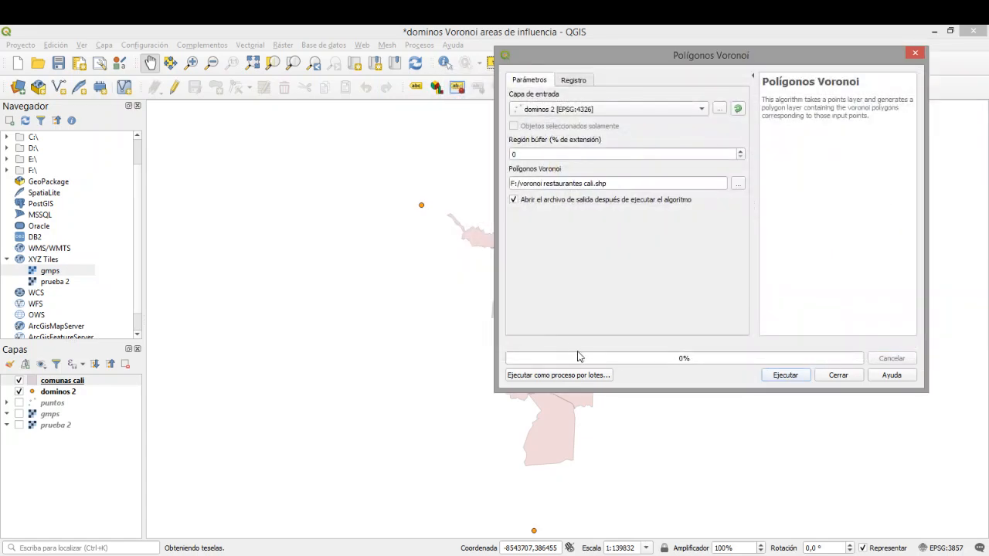
Step: Run the Voronoi polygon algorithm with a buffer region of 0 and close its dialog
{"action": "left_click_drag", "start_coordinate": [640, 57], "coordinate": [535, 462]}
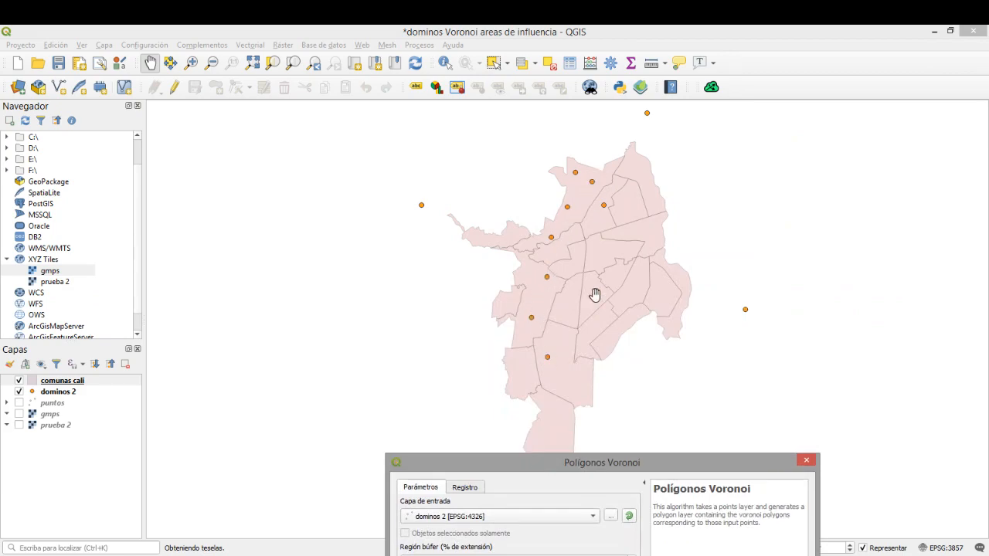
{"action": "left_click_drag", "start_coordinate": [592, 466], "coordinate": [625, 49]}
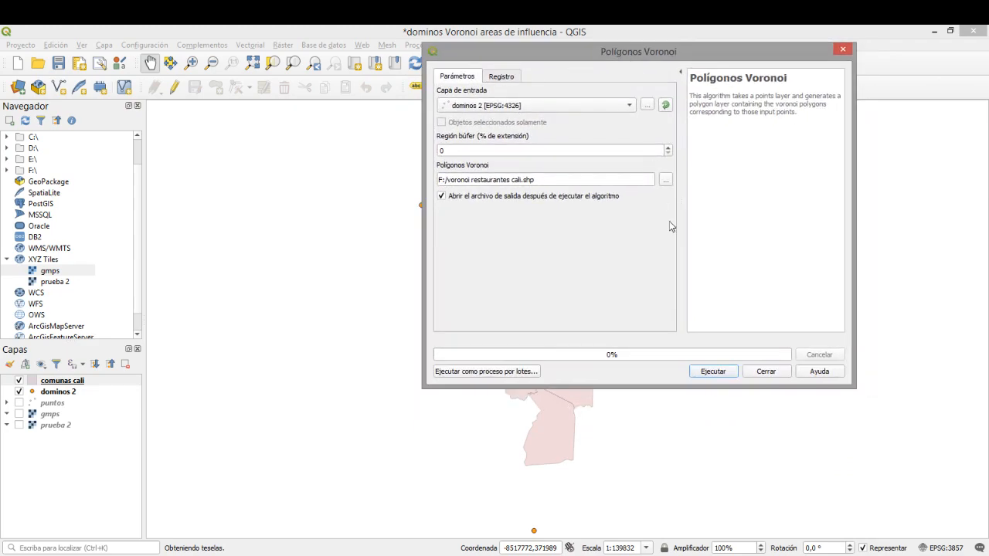
{"action": "left_click", "coordinate": [713, 371]}
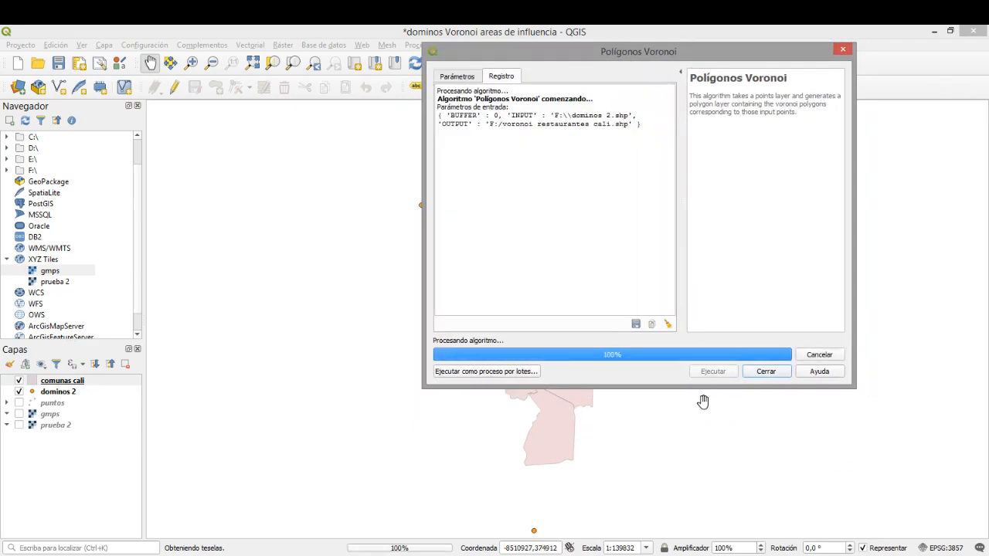
{"action": "left_click", "coordinate": [766, 372]}
{"action": "scroll", "coordinate": [691, 322], "scroll_direction": "down", "scroll_amount": 1}
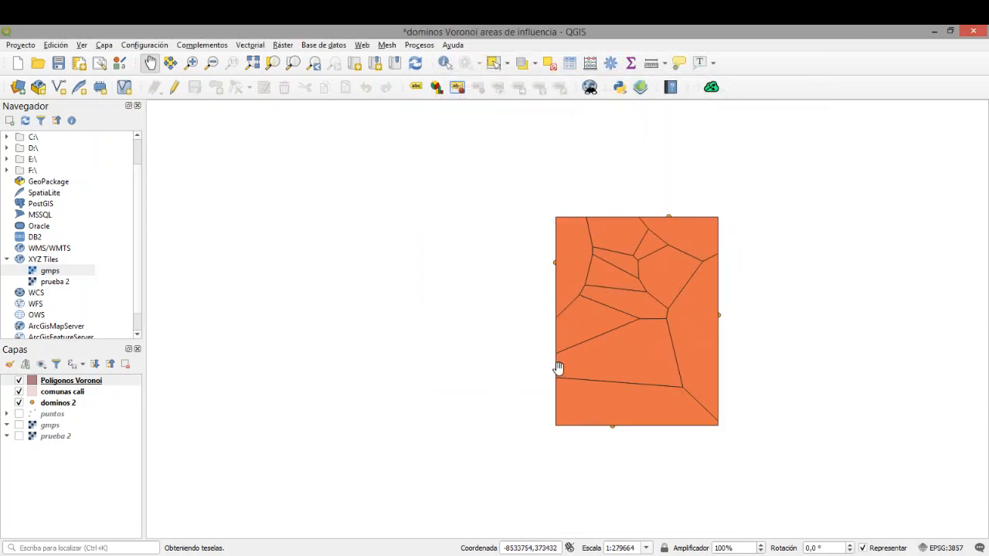
Step: Make the Polígonos Voronoi layer semi-transparent and order the layers as dominos 2, comunas cali, Polígonos Voronoi
{"action": "left_click", "coordinate": [76, 380]}
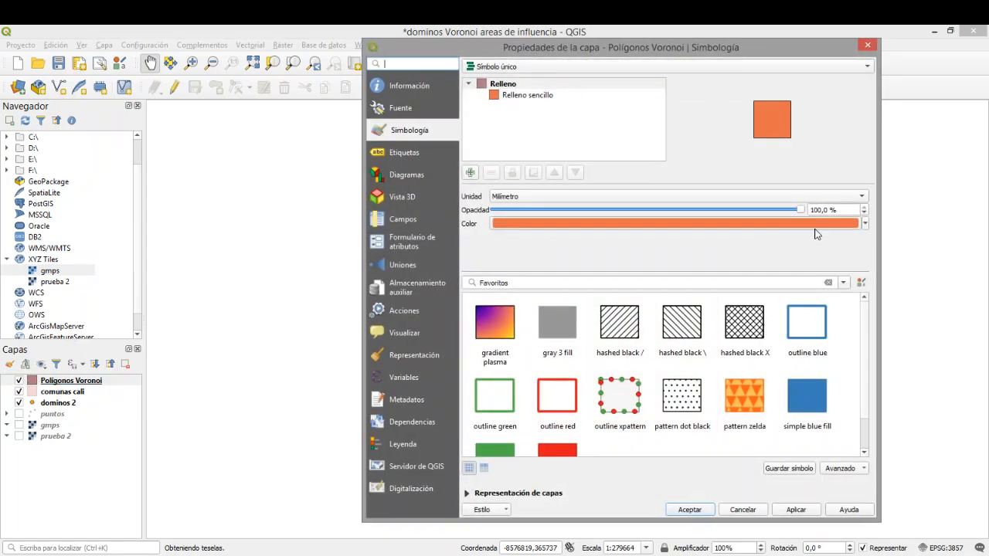
{"action": "left_click_drag", "start_coordinate": [801, 214], "coordinate": [616, 213]}
{"action": "left_click", "coordinate": [696, 510]}
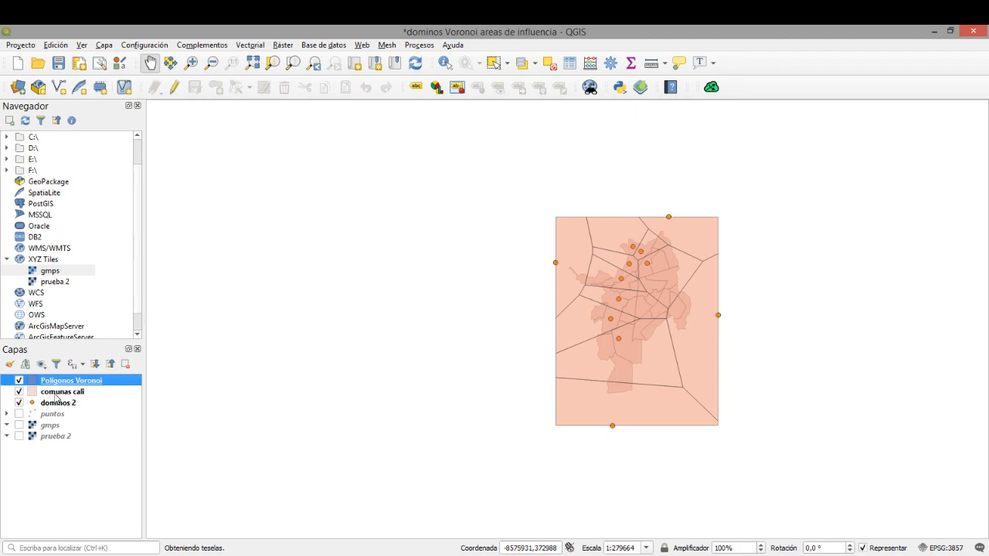
{"action": "mouse_move", "coordinate": [58, 402]}
{"action": "left_mouse_down"}
{"action": "mouse_move", "coordinate": [63, 374]}
{"action": "mouse_move", "coordinate": [67, 406]}
{"action": "mouse_move", "coordinate": [71, 388]}
{"action": "left_mouse_up"}
Step: Examine how the Voronoi polygons around the dominos 2 points divide the comunas cali area
{"action": "left_click_drag", "start_coordinate": [803, 397], "coordinate": [805, 396]}
{"action": "left_click_drag", "start_coordinate": [646, 338], "coordinate": [567, 362]}
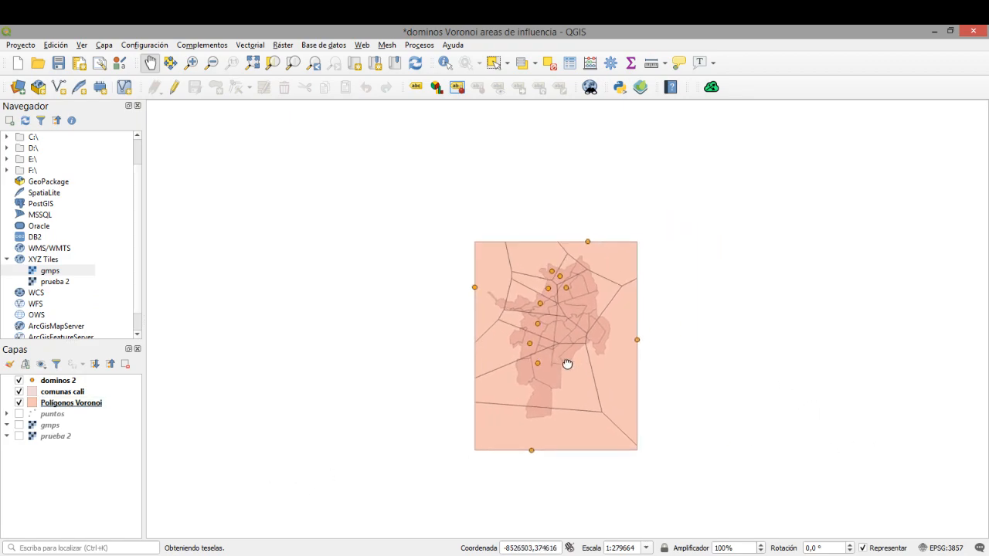
{"action": "scroll", "coordinate": [580, 338], "scroll_direction": "up", "scroll_amount": 1}
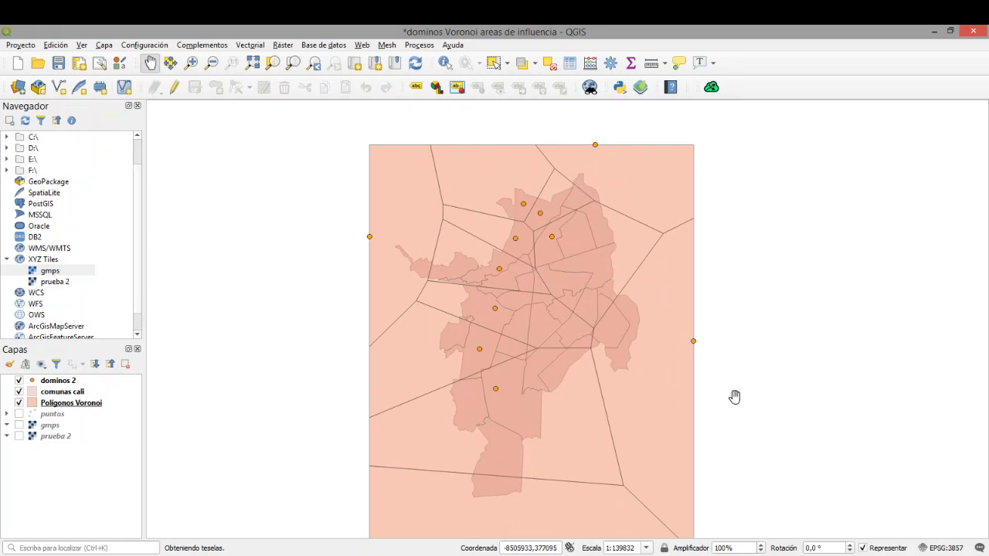
{"action": "scroll", "coordinate": [750, 348], "scroll_direction": "down", "scroll_amount": 1}
{"action": "left_click_drag", "start_coordinate": [755, 331], "coordinate": [541, 275]}
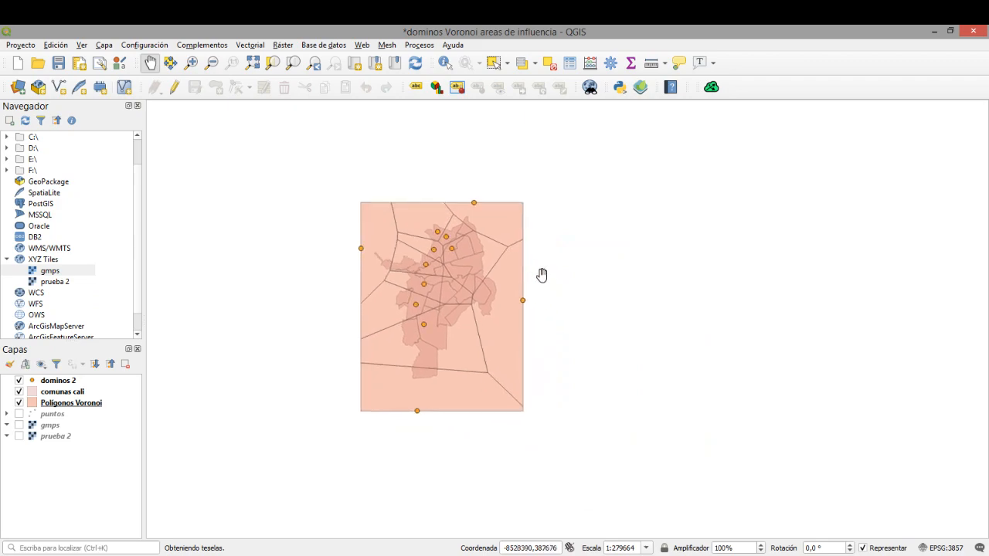
{"action": "scroll", "coordinate": [540, 270], "scroll_direction": "up", "scroll_amount": 1}
{"action": "left_click_drag", "start_coordinate": [480, 277], "coordinate": [536, 307]}
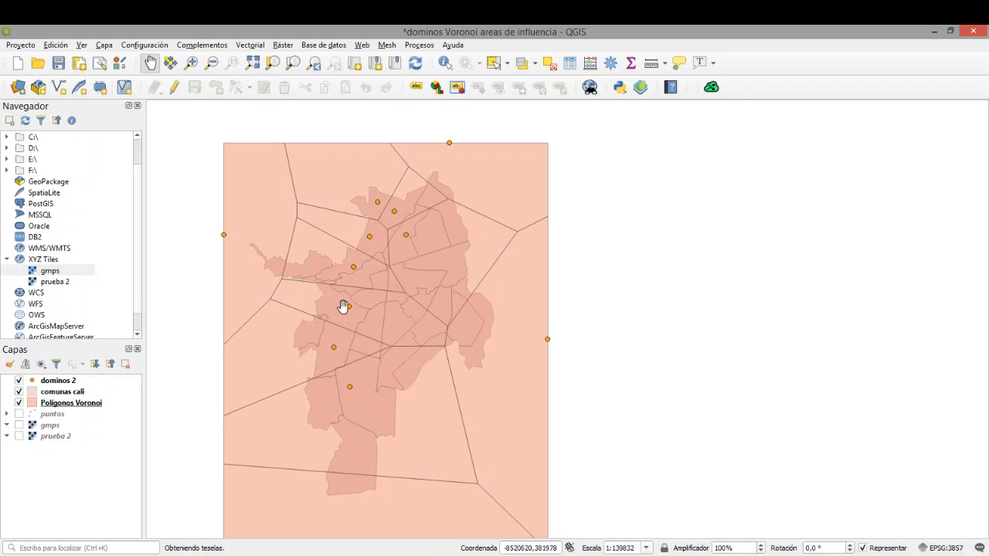
{"action": "left_click_drag", "start_coordinate": [421, 323], "coordinate": [462, 328]}
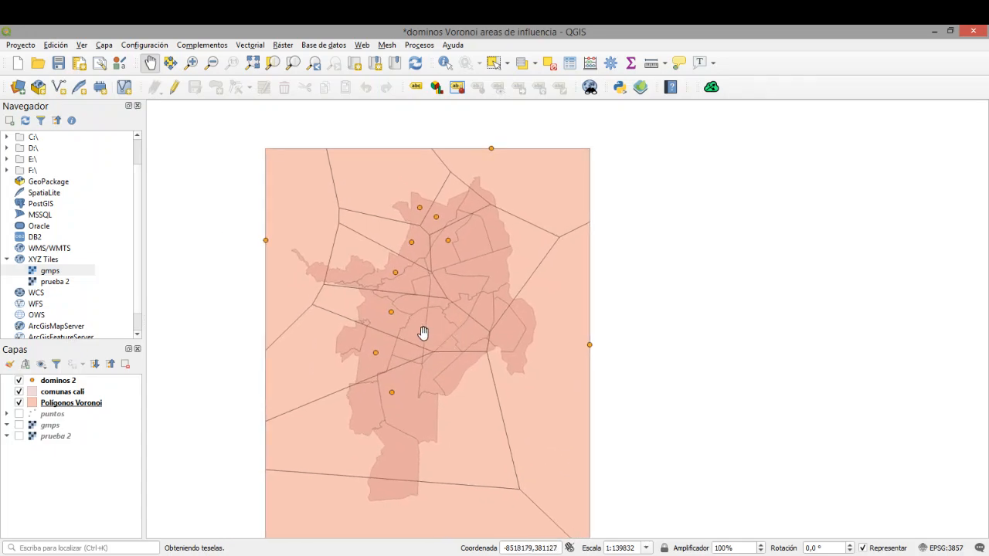
{"action": "left_click_drag", "start_coordinate": [427, 245], "coordinate": [456, 211]}
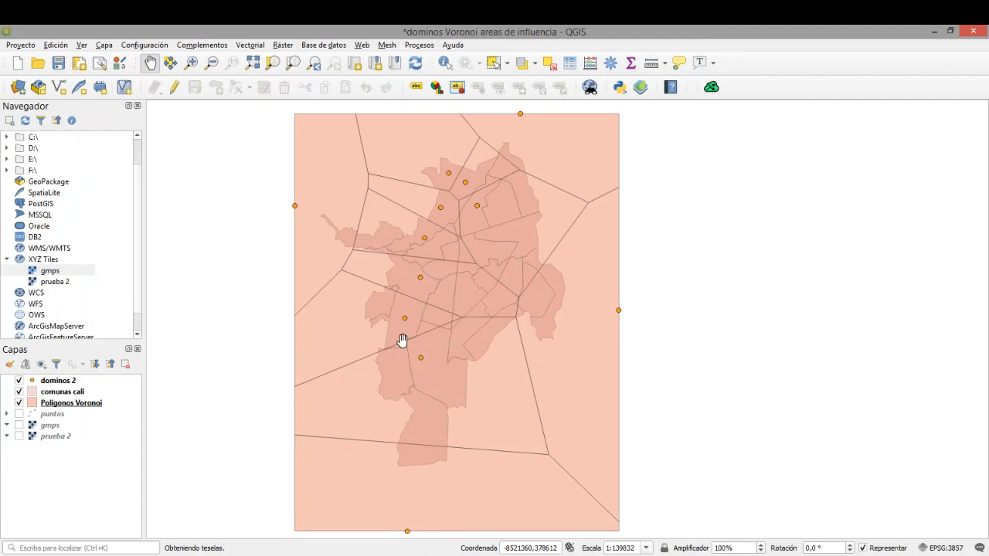
Step: Review the attribute table of the dominos 2 layer and close it
{"action": "right_click", "coordinate": [59, 382]}
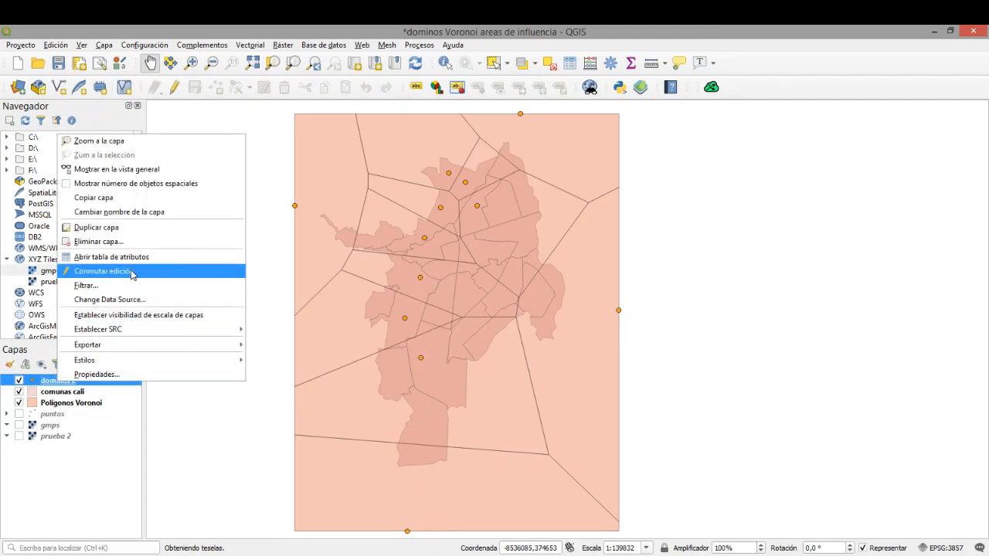
{"action": "left_click", "coordinate": [131, 257]}
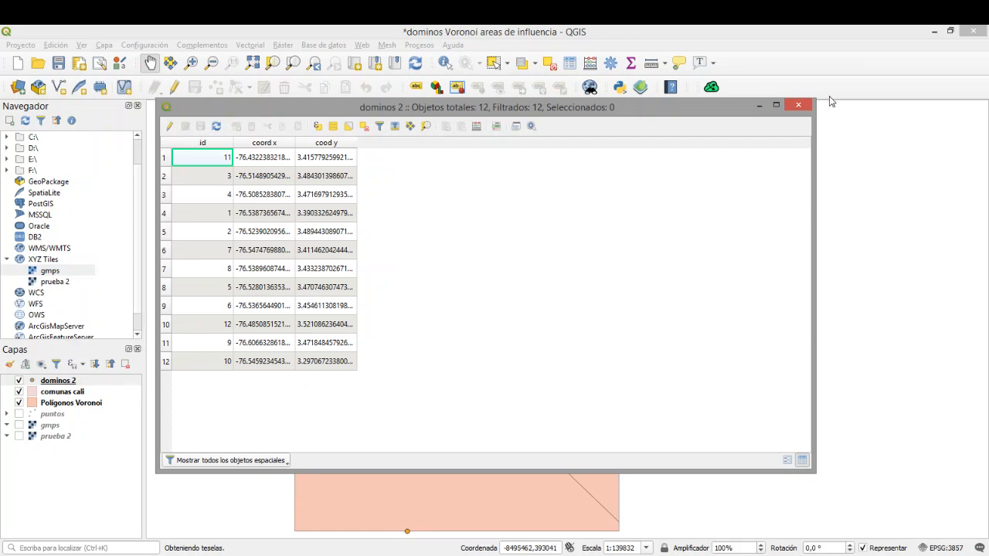
{"action": "left_click", "coordinate": [801, 106]}
Step: Open the Polígonos Voronoi attribute table and set its field calculator to create a new virtual field
{"action": "left_click", "coordinate": [70, 404]}
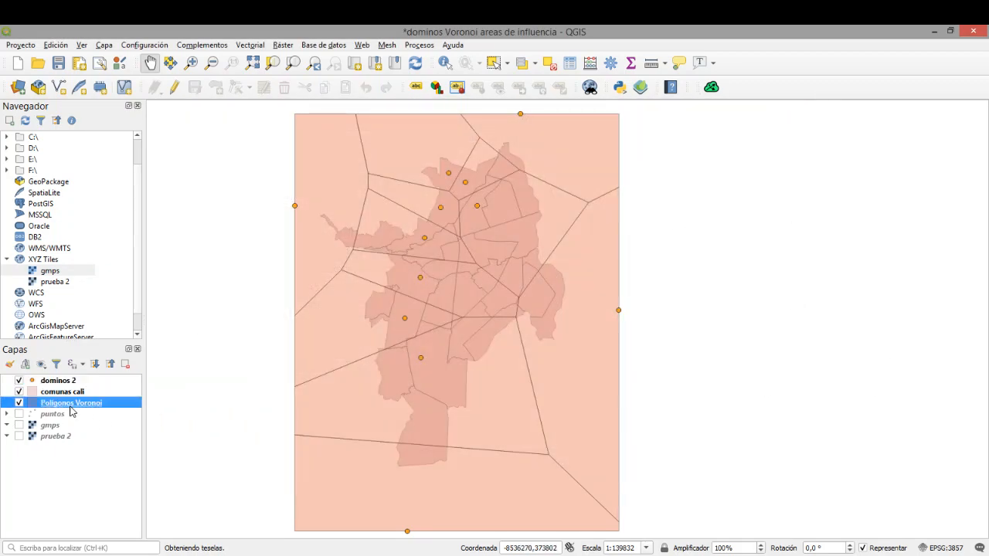
{"action": "right_click", "coordinate": [66, 403]}
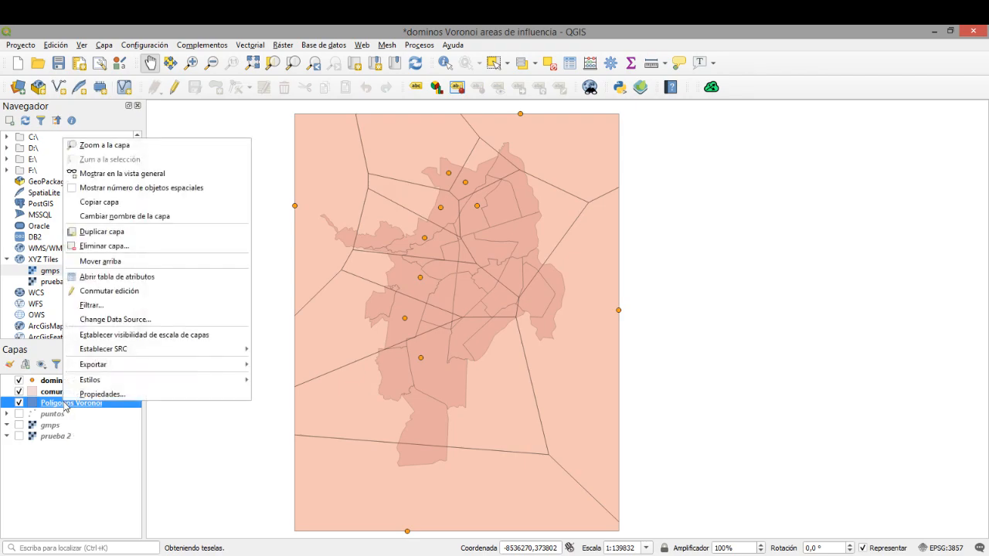
{"action": "left_click", "coordinate": [124, 277]}
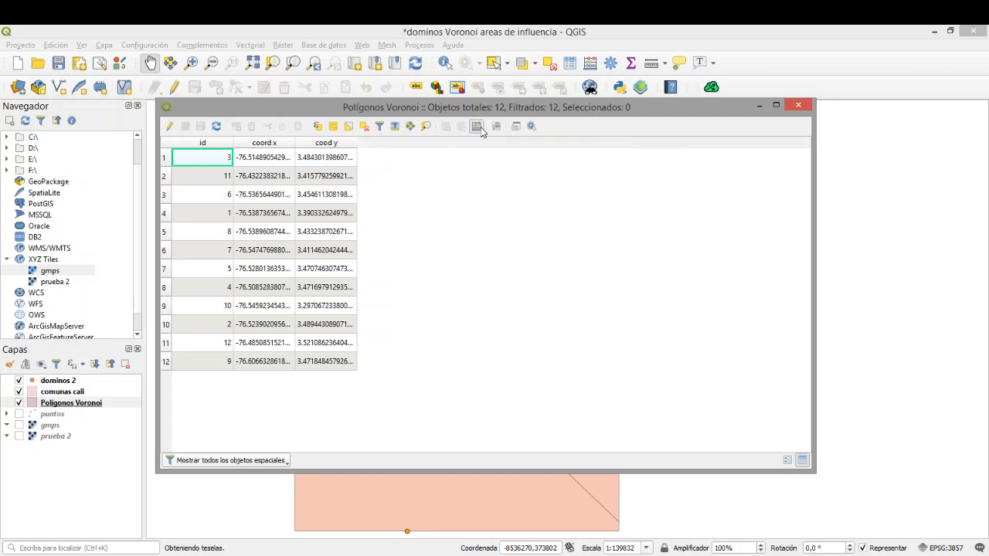
{"action": "left_click", "coordinate": [481, 127]}
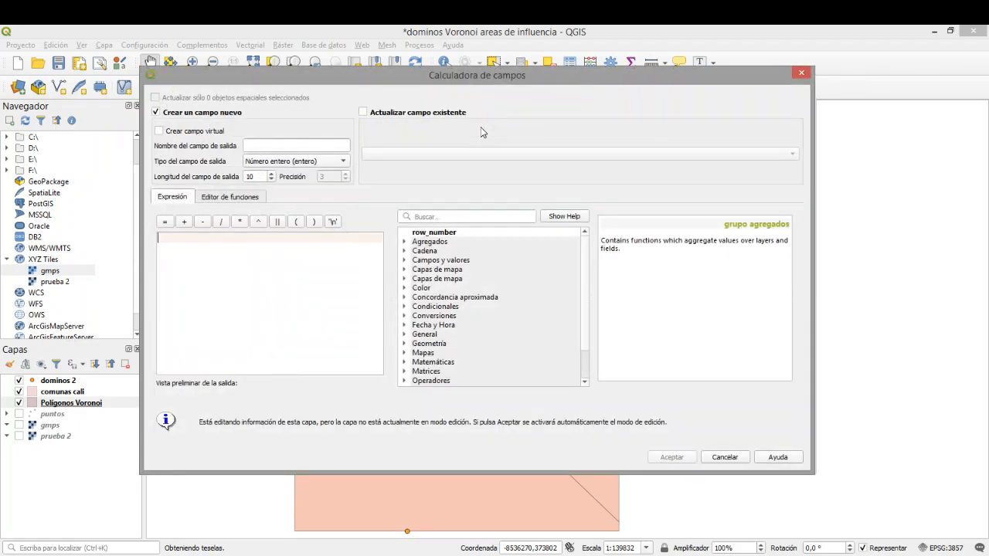
{"action": "left_click", "coordinate": [160, 133]}
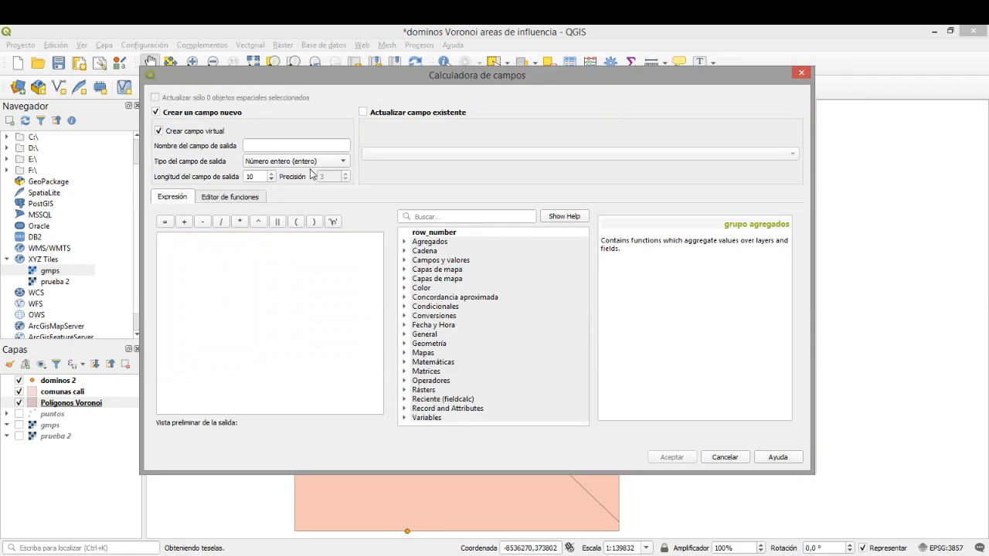
Step: Create the virtual integer field area vor, length 10, from the geometry expression $area
{"action": "double_click", "coordinate": [425, 344]}
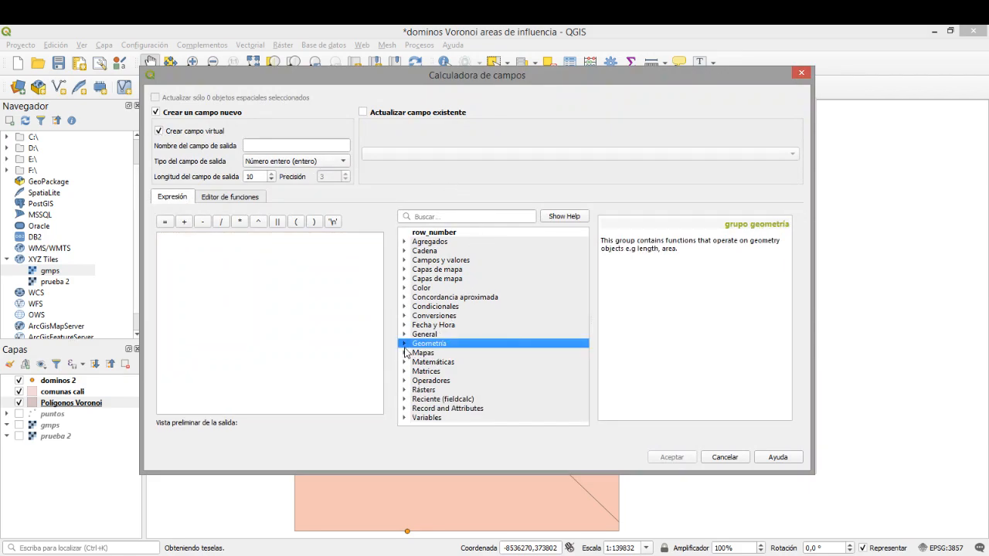
{"action": "left_click", "coordinate": [437, 363]}
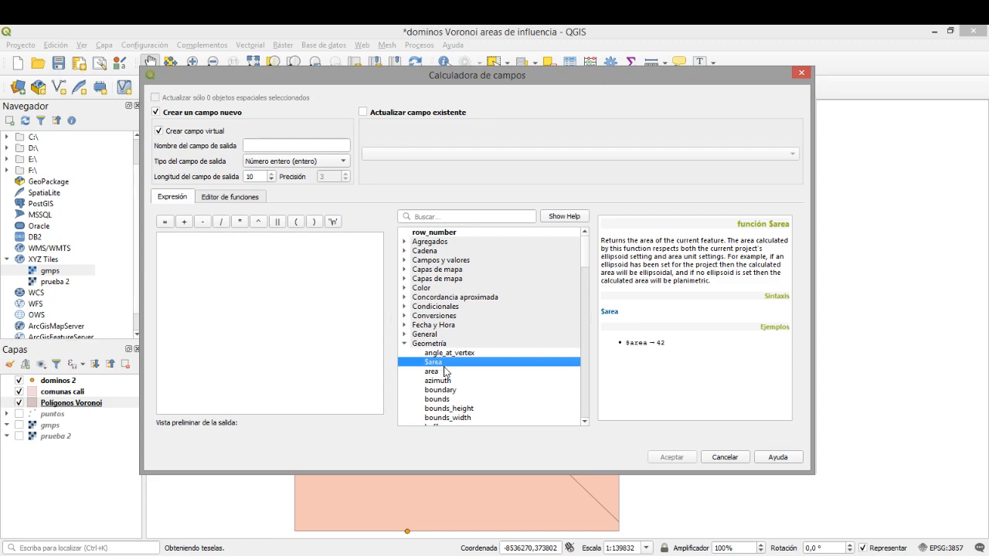
{"action": "double_click", "coordinate": [436, 363]}
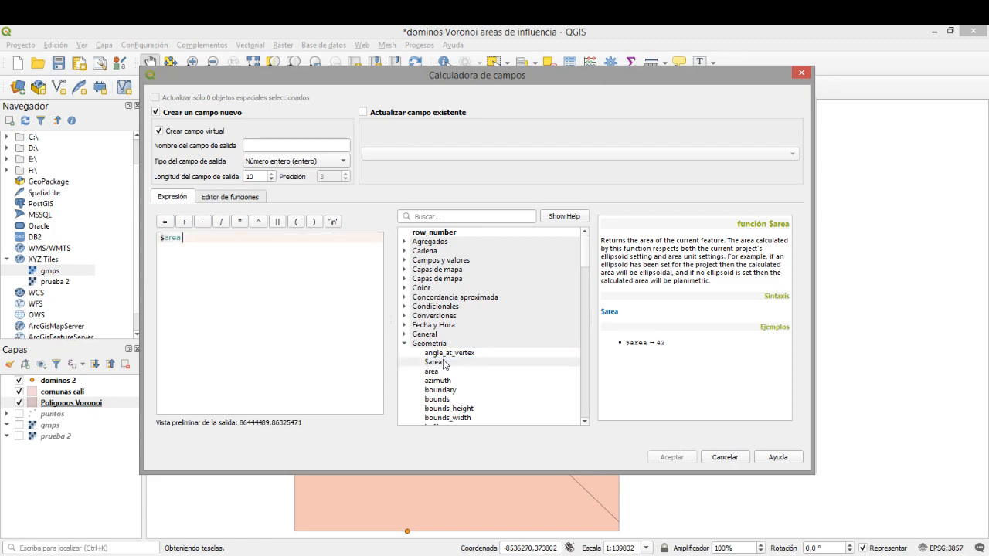
{"action": "left_click", "coordinate": [295, 147]}
{"action": "type", "text": "area vor"}
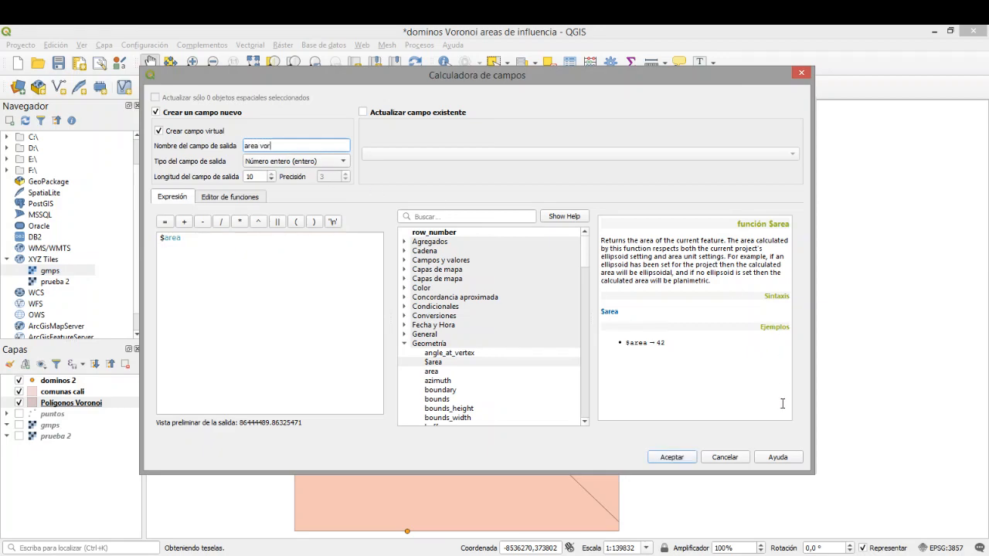
{"action": "left_click", "coordinate": [671, 458]}
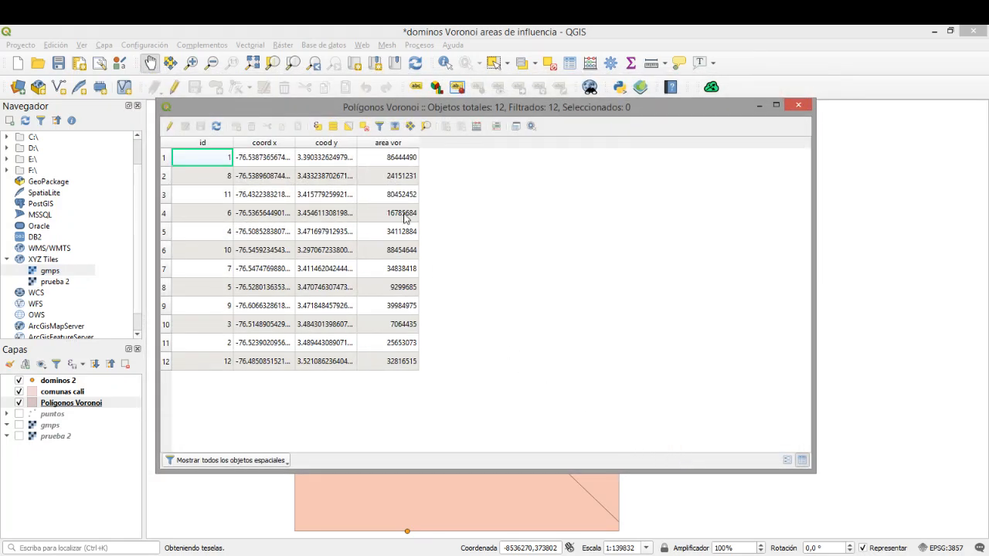
Step: Label the dominos 2 points with simple labels (Etiquetas sencillas) taken from the id field and apply the style
{"action": "left_click", "coordinate": [402, 158]}
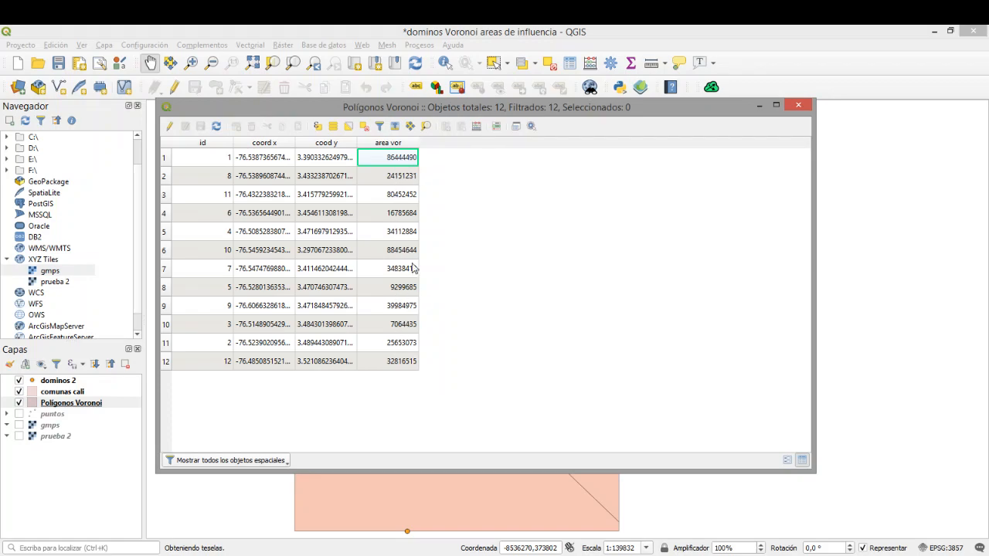
{"action": "left_click_drag", "start_coordinate": [497, 109], "coordinate": [953, 107]}
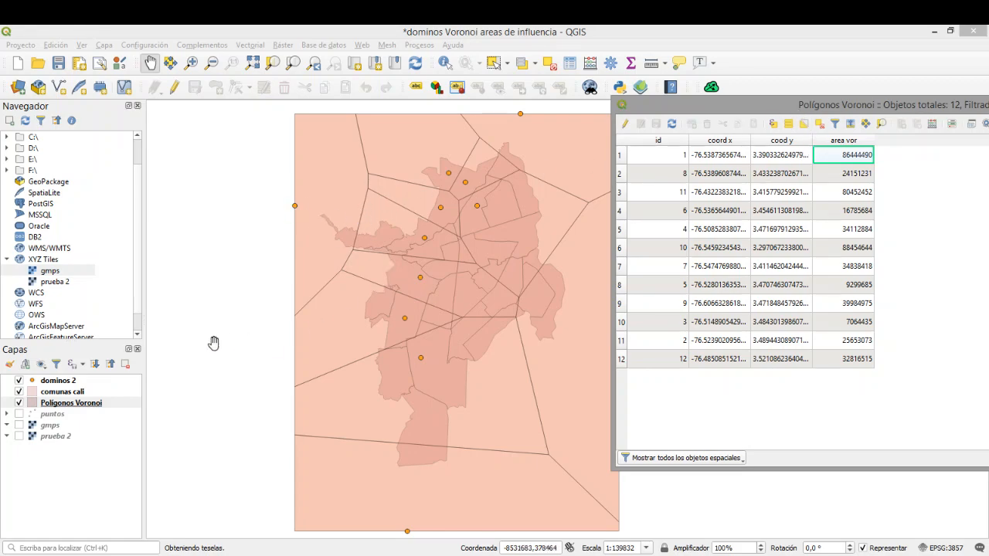
{"action": "left_click", "coordinate": [61, 382]}
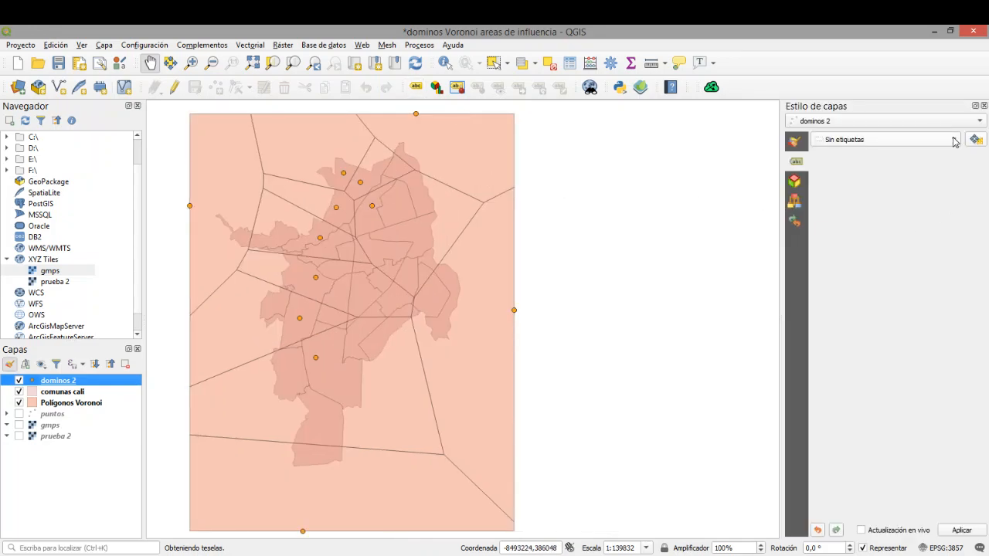
{"action": "left_click", "coordinate": [955, 140]}
{"action": "left_click", "coordinate": [931, 153]}
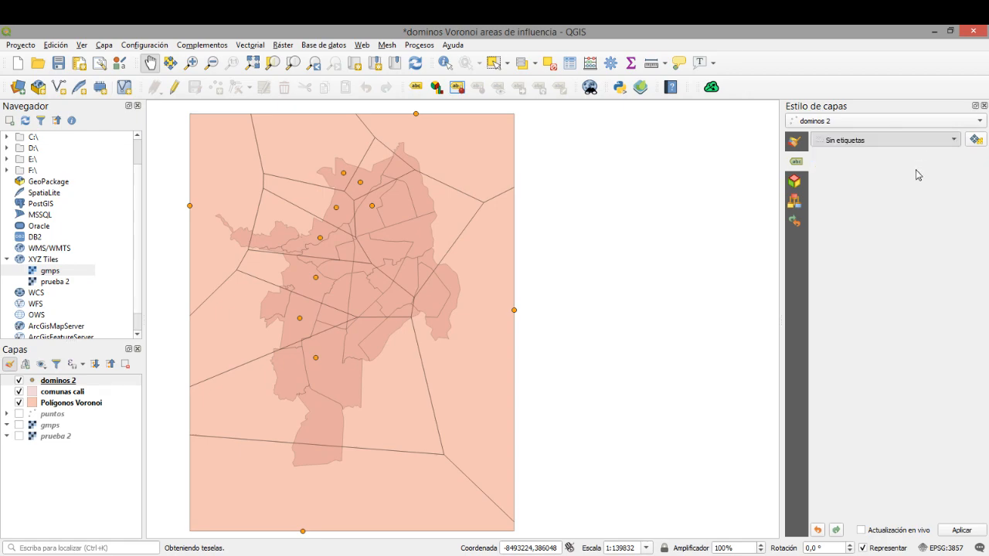
{"action": "left_click", "coordinate": [963, 159]}
{"action": "left_click", "coordinate": [930, 177]}
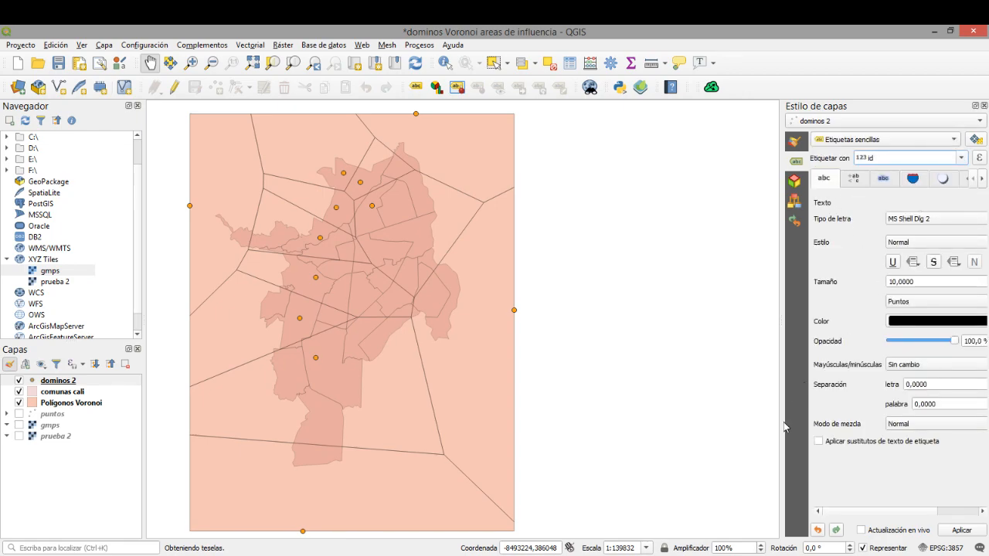
{"action": "left_click", "coordinate": [962, 531]}
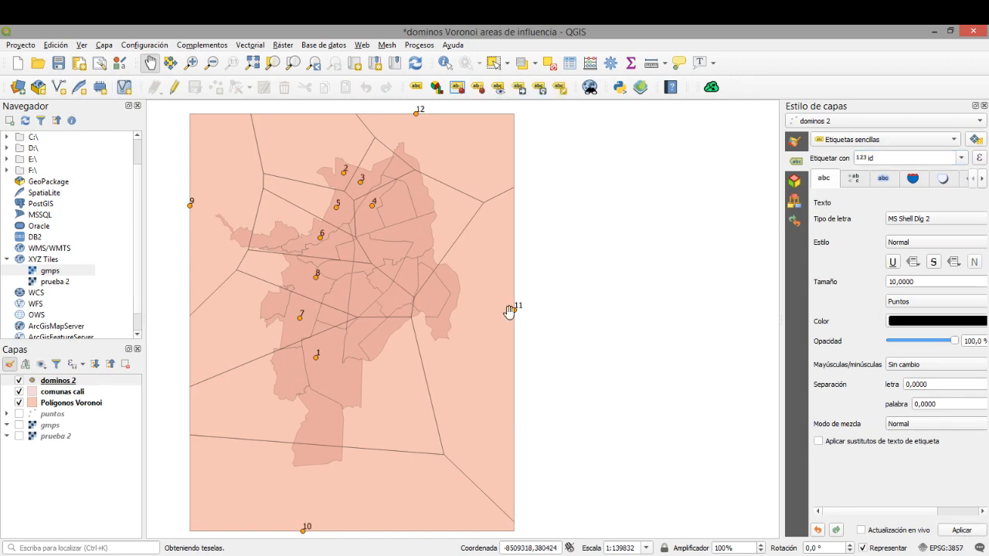
Step: Bring the Polígonos Voronoi attribute table back beside the map and sort its records by id in ascending order
{"action": "left_click", "coordinate": [598, 316]}
{"action": "left_click_drag", "start_coordinate": [521, 283], "coordinate": [687, 263]}
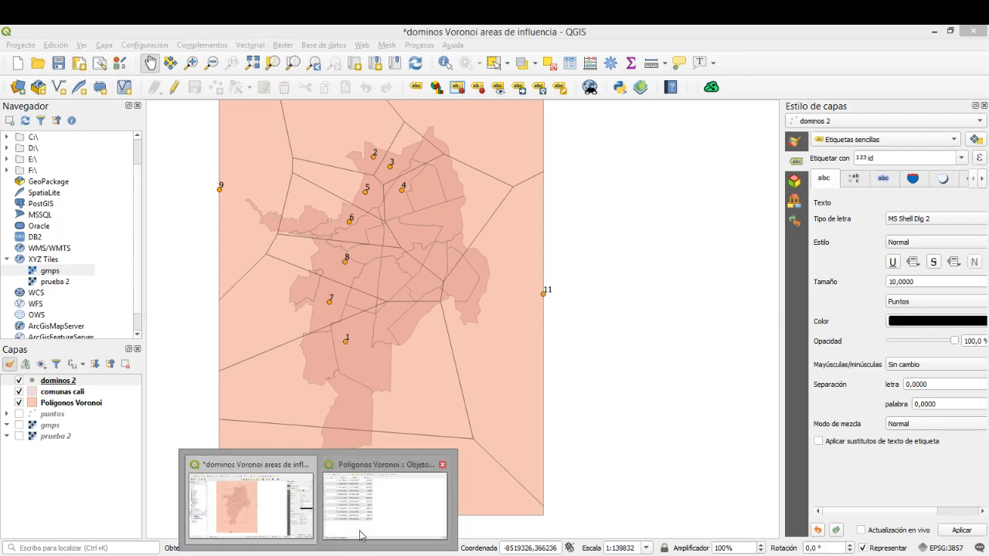
{"action": "left_click", "coordinate": [422, 503]}
{"action": "left_click_drag", "start_coordinate": [663, 119], "coordinate": [610, 113]}
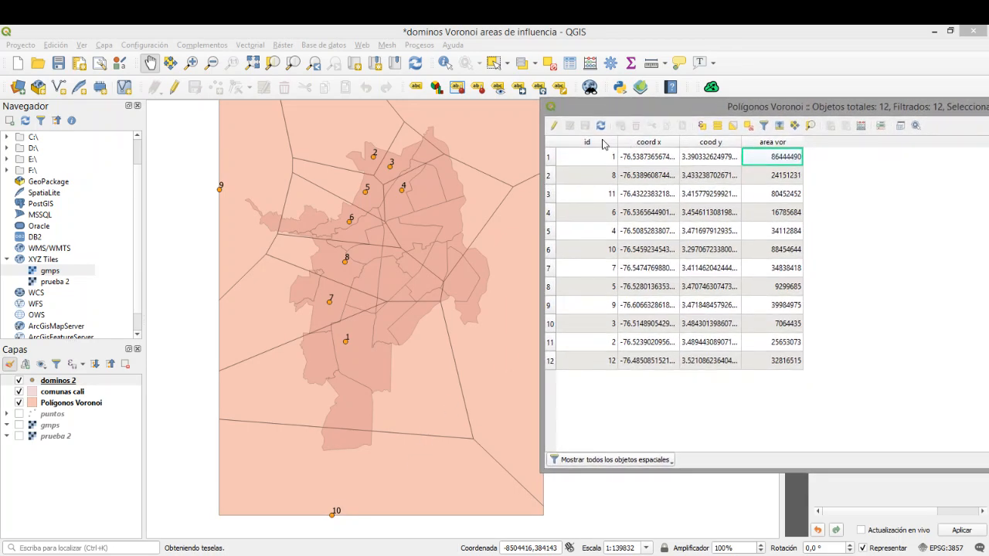
{"action": "left_click", "coordinate": [604, 144]}
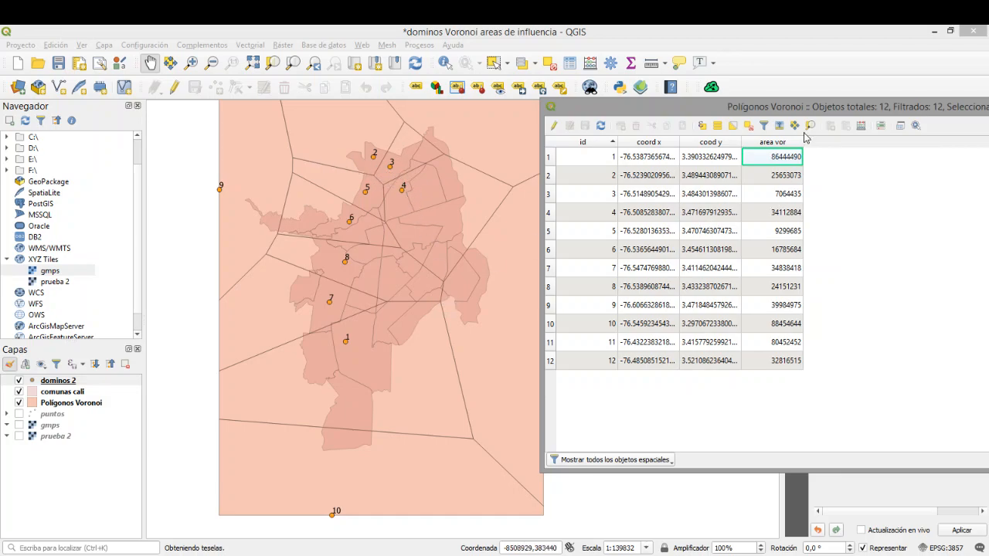
Step: Compare the area vor values of the Voronoi polygons with the numbered points on the map and close the table
{"action": "left_click_drag", "start_coordinate": [833, 114], "coordinate": [534, 135]}
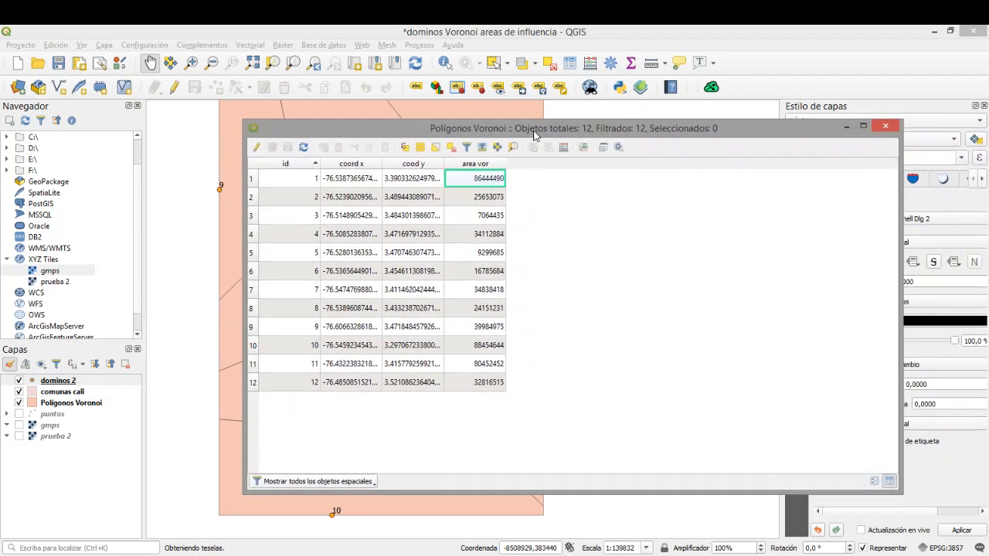
{"action": "left_click_drag", "start_coordinate": [898, 281], "coordinate": [543, 264]}
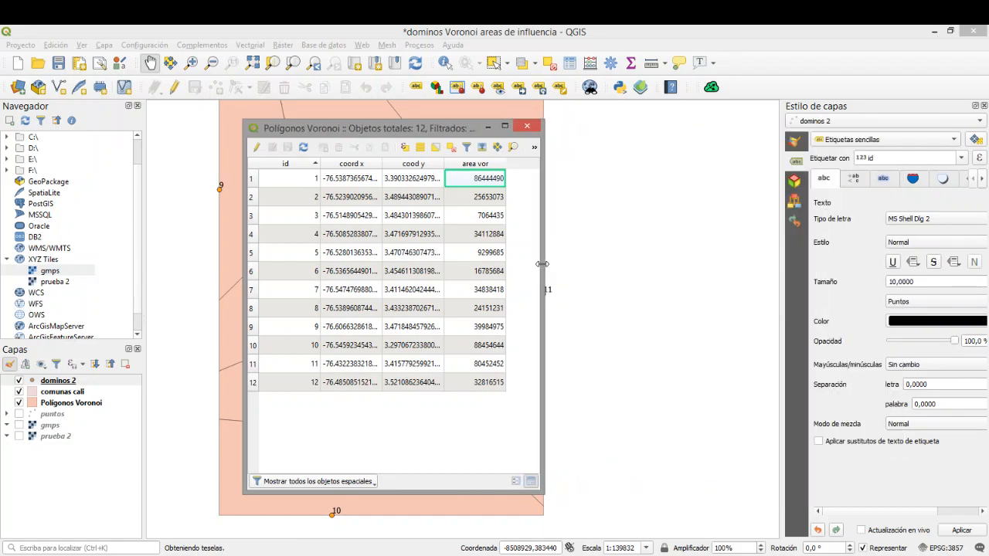
{"action": "left_click_drag", "start_coordinate": [370, 134], "coordinate": [662, 122]}
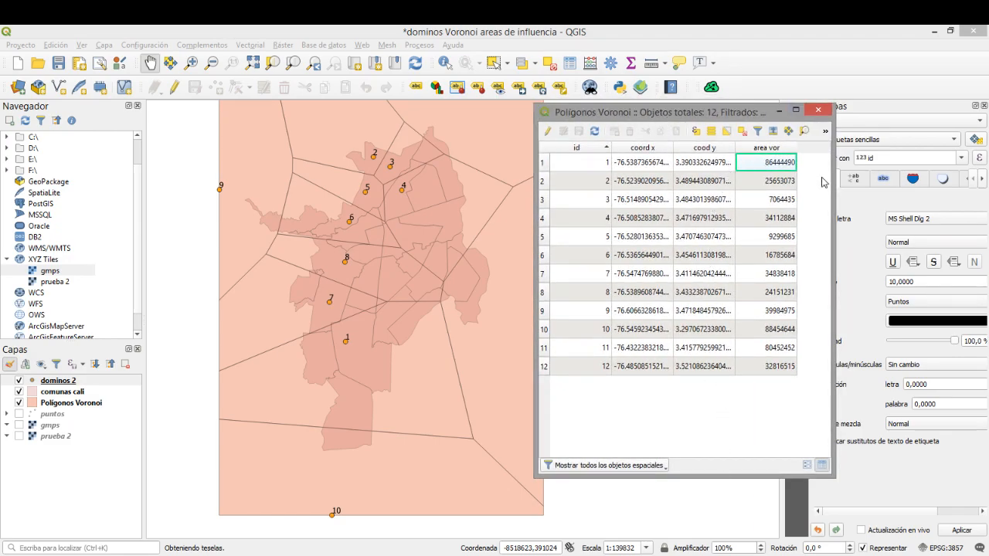
{"action": "left_click_drag", "start_coordinate": [833, 180], "coordinate": [980, 184]}
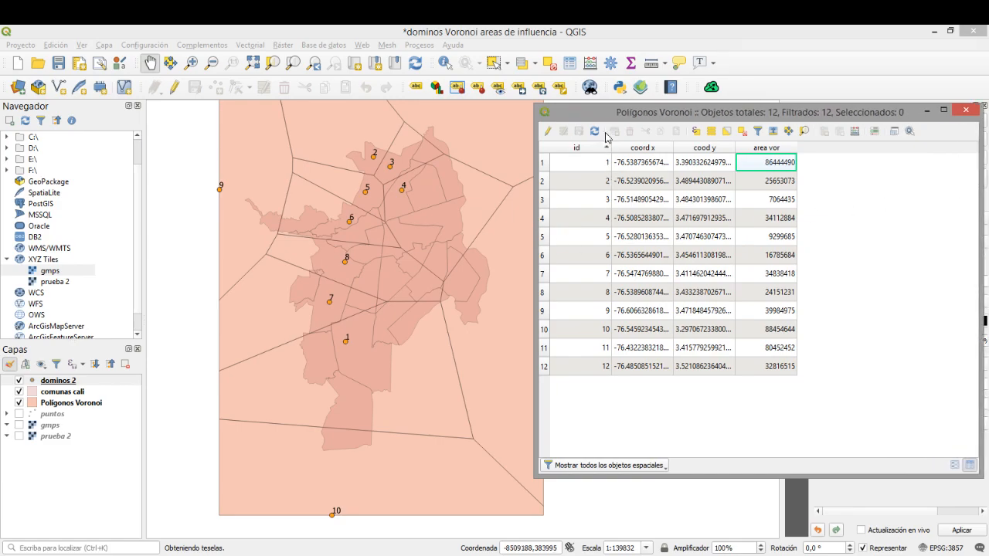
{"action": "left_click_drag", "start_coordinate": [608, 117], "coordinate": [611, 115]}
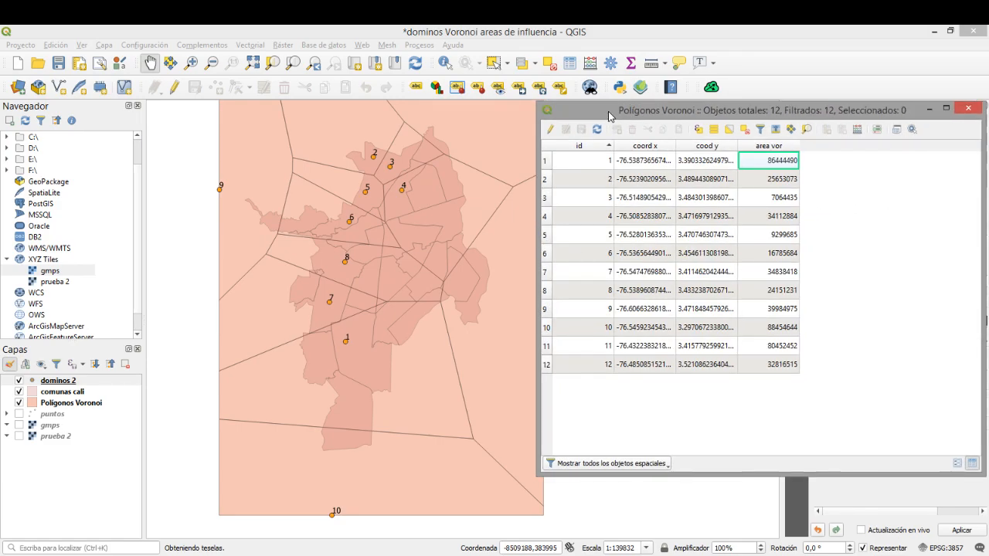
{"action": "left_click", "coordinate": [965, 111]}
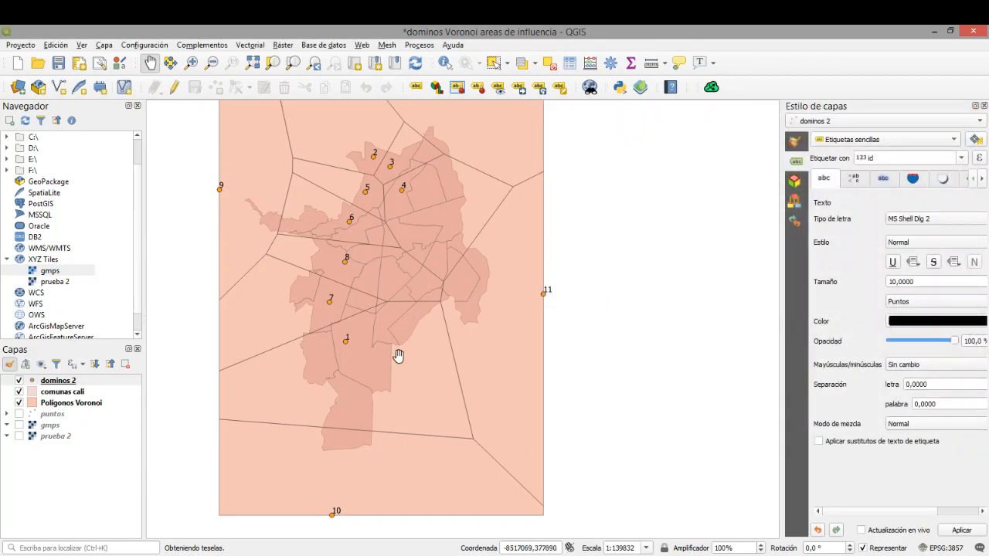
{"action": "left_click", "coordinate": [65, 384]}
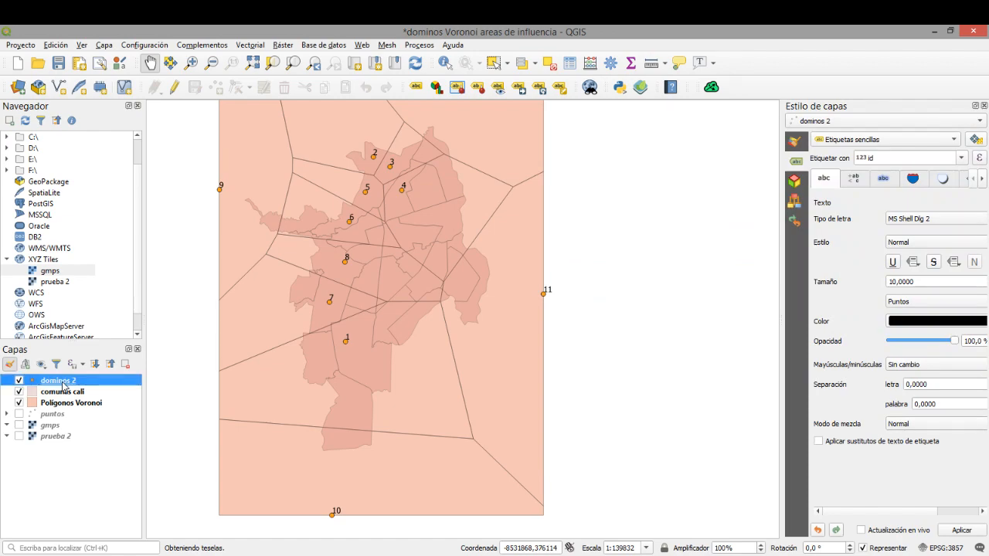
{"action": "right_click", "coordinate": [64, 384]}
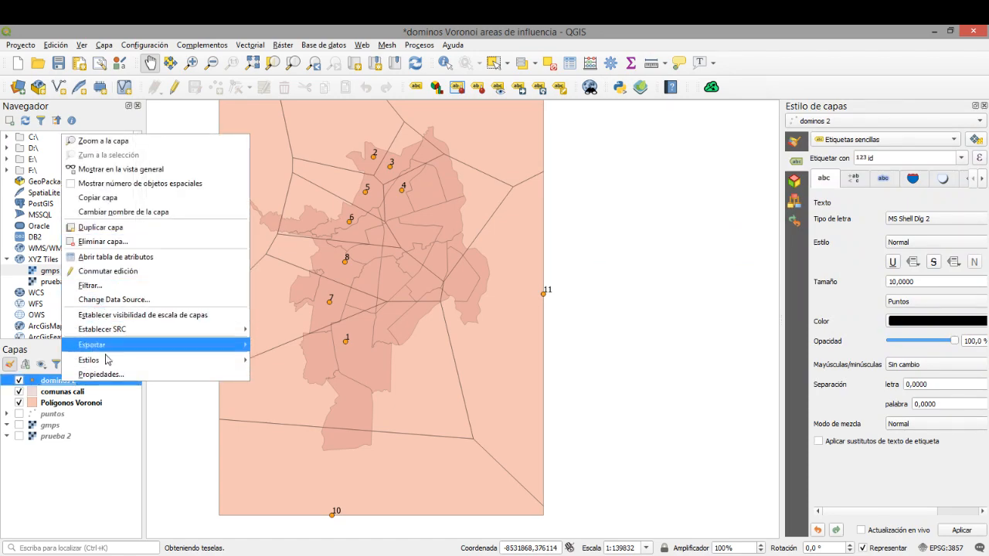
{"action": "left_click", "coordinate": [338, 399]}
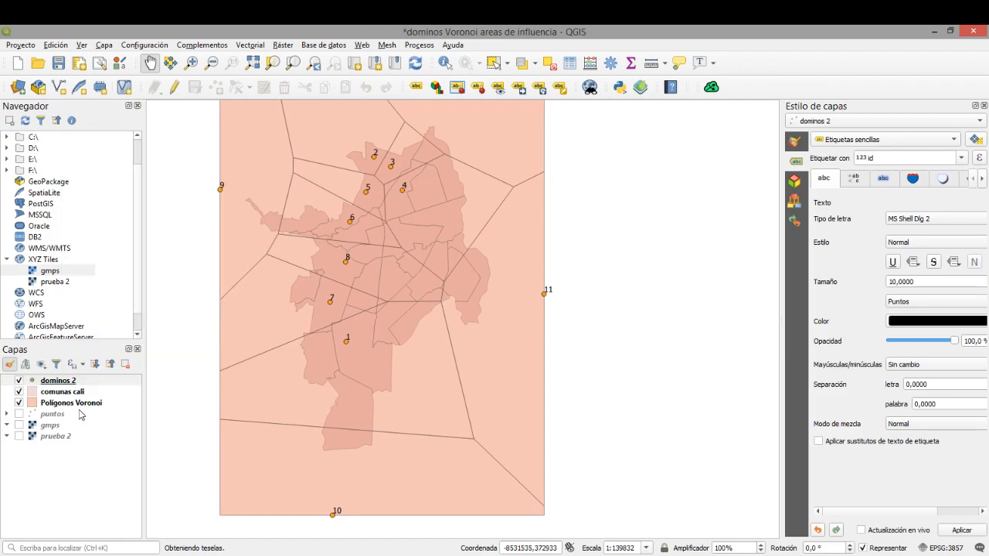
Step: Hide the Polígonos Voronoi, comunas cali and dominos 2 layers and show only the gmps base map of Cali
{"action": "left_click", "coordinate": [19, 403]}
{"action": "left_click", "coordinate": [20, 392]}
{"action": "left_click", "coordinate": [19, 380]}
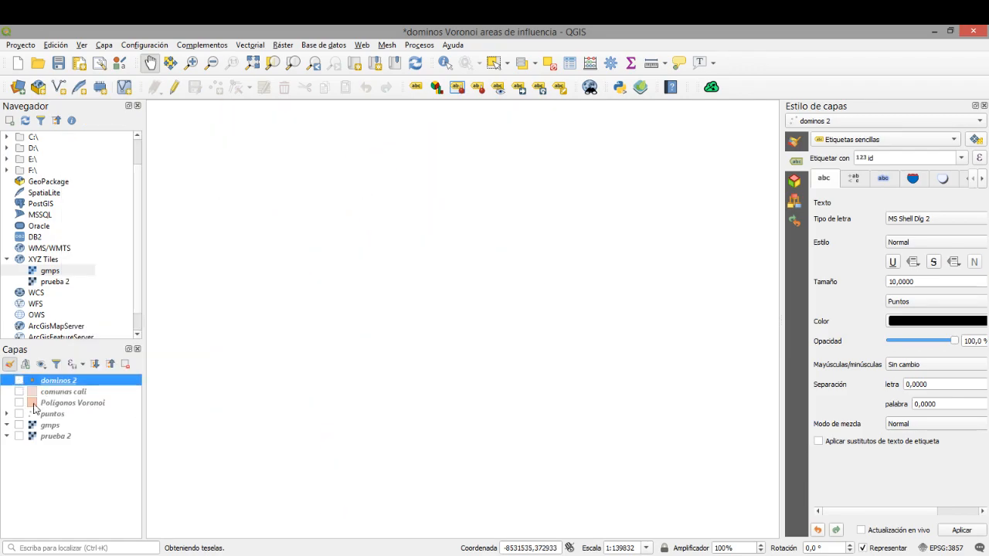
{"action": "left_click", "coordinate": [20, 425]}
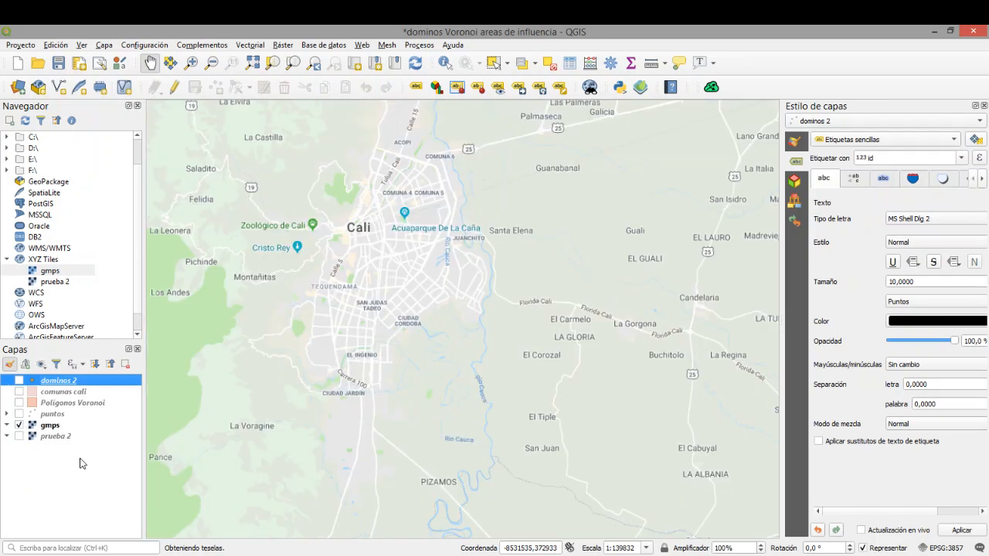
{"action": "left_click_drag", "start_coordinate": [396, 254], "coordinate": [463, 320]}
{"action": "scroll", "coordinate": [499, 277], "scroll_direction": "up", "scroll_amount": 1}
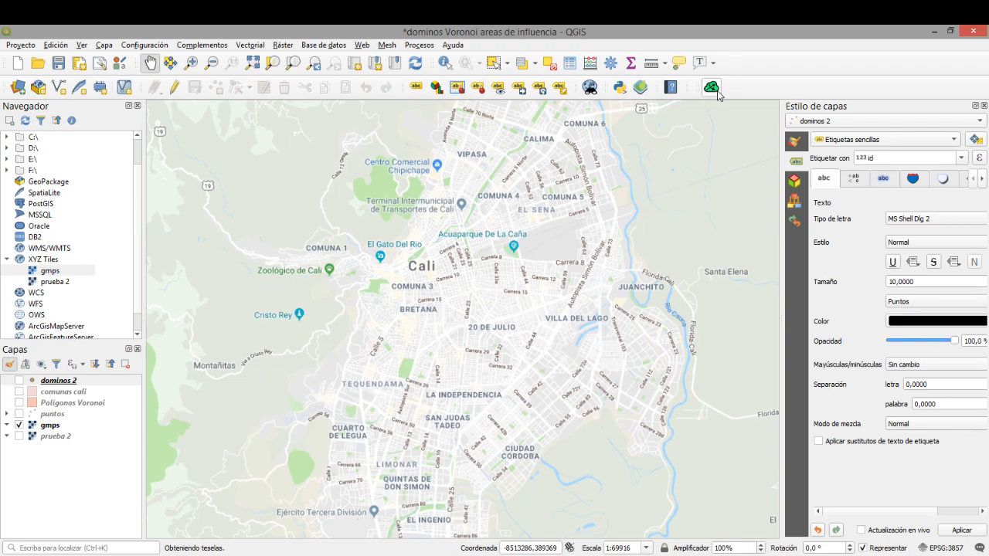
Step: Search the plugin manager for "rou", review the Online Routing Mapper plugin's details and close the manager
{"action": "left_click", "coordinate": [209, 46]}
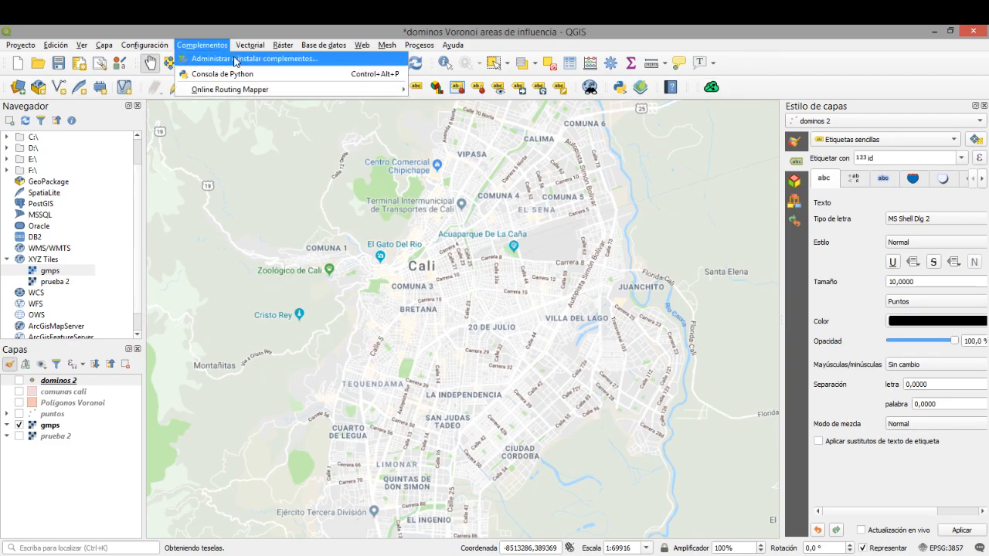
{"action": "left_click", "coordinate": [236, 60]}
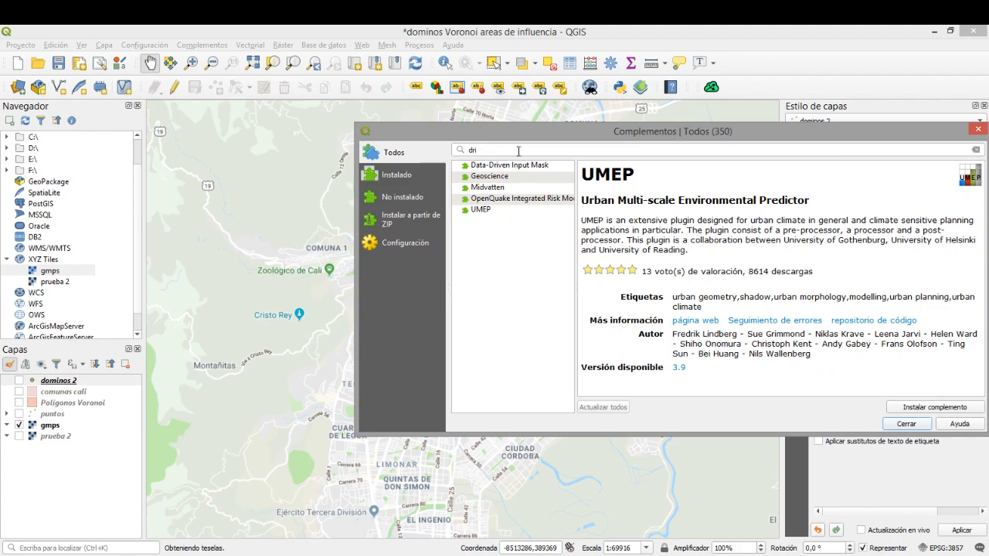
{"action": "key", "text": "BackSpace"}
{"action": "key", "text": "BackSpace"}
{"action": "key", "text": "BackSpace"}
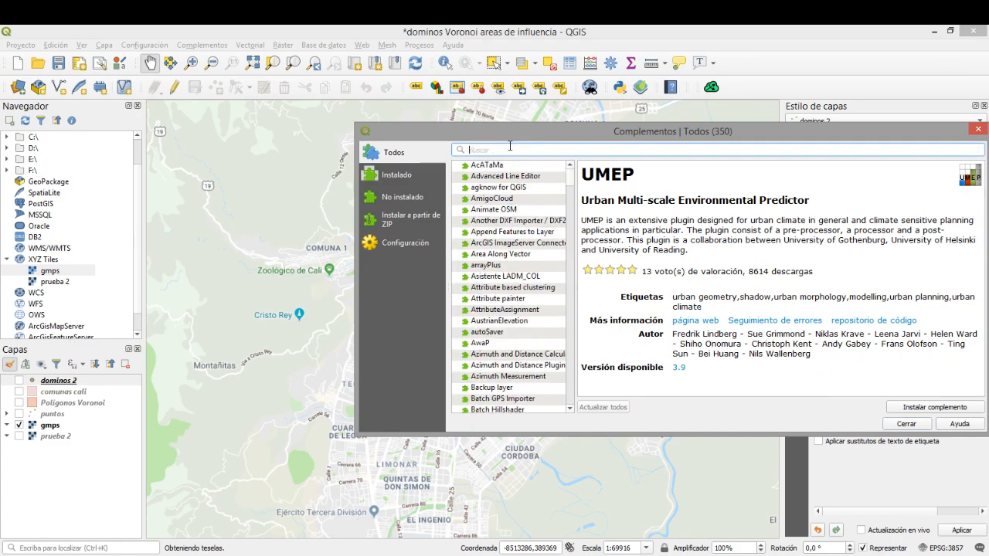
{"action": "type", "text": "rou"}
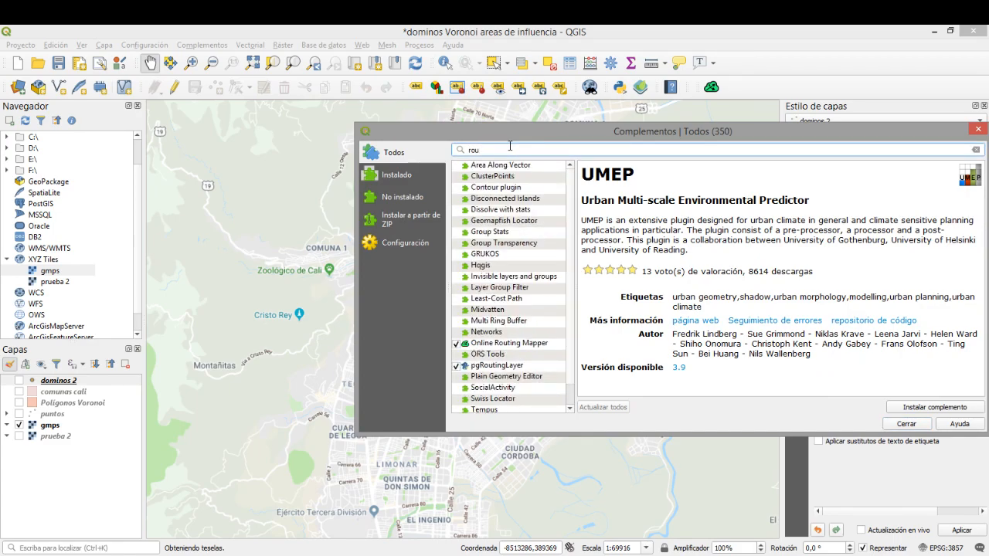
{"action": "left_click", "coordinate": [514, 343]}
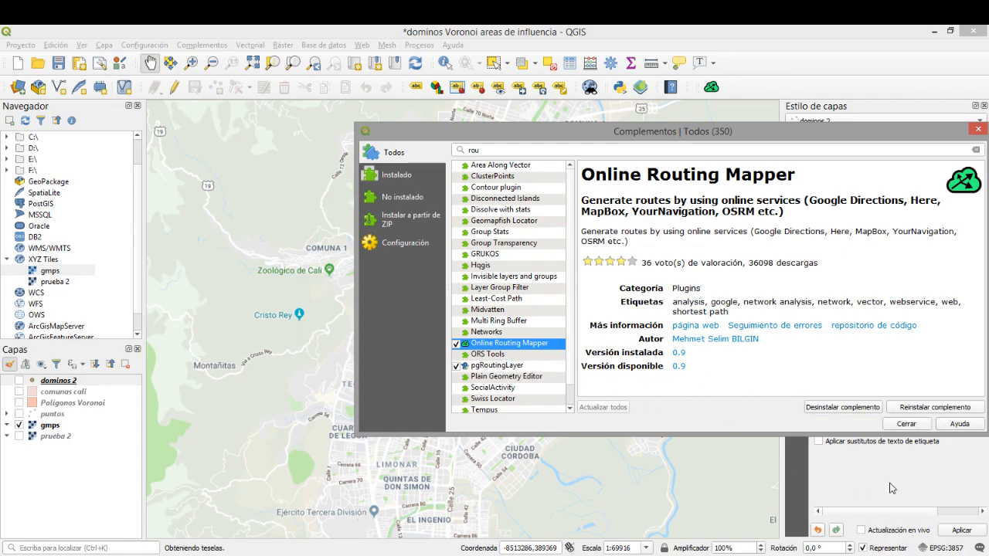
{"action": "left_click", "coordinate": [907, 425]}
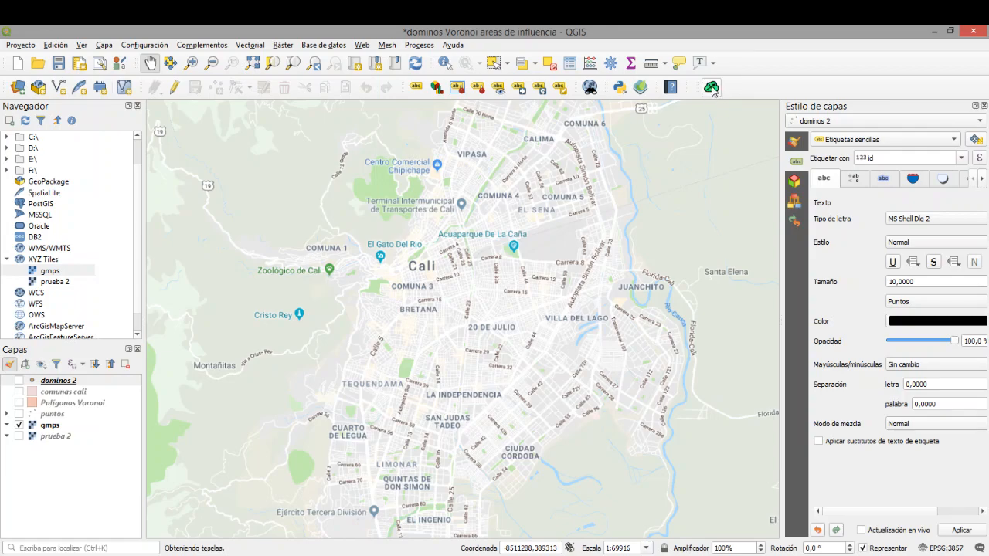
Step: Close the layer styling panel and open the Online Routing Mapper plugin dialog beside the Cali map
{"action": "left_click", "coordinate": [984, 106]}
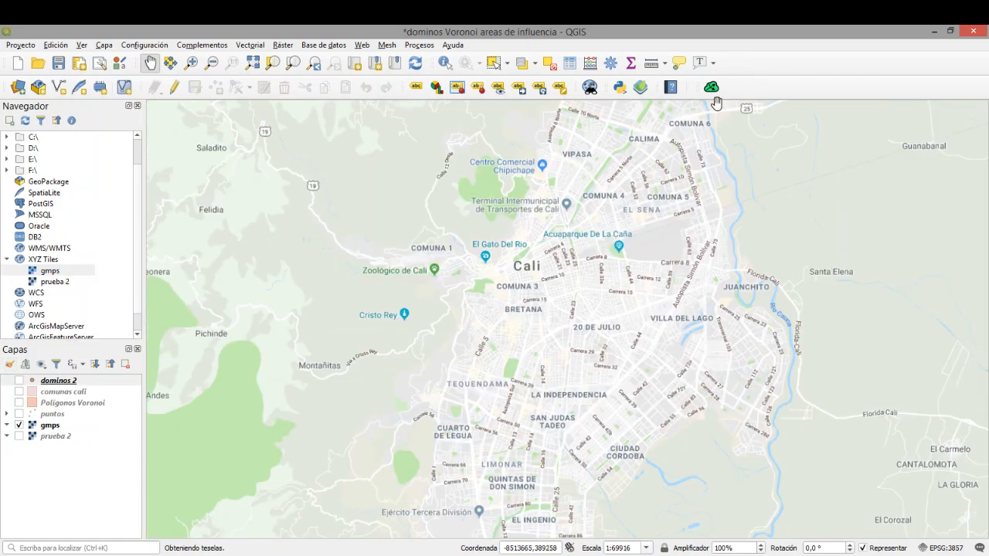
{"action": "left_click", "coordinate": [711, 90]}
{"action": "left_click_drag", "start_coordinate": [492, 171], "coordinate": [846, 122]}
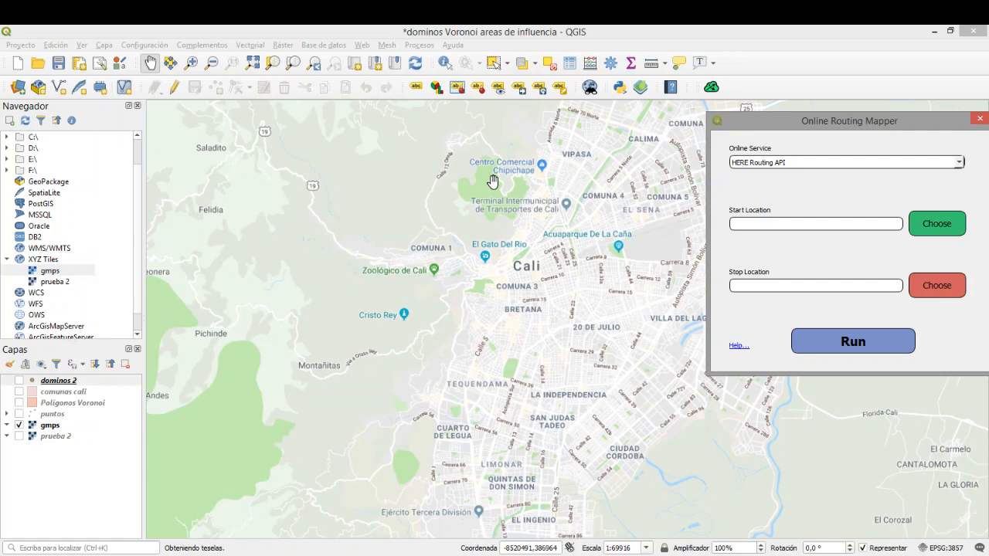
Step: Set the route's start location on the map at Universidad Santiago de Cali - Campus Pampalinda in Online Routing Mapper
{"action": "left_click_drag", "start_coordinate": [555, 307], "coordinate": [480, 177]}
{"action": "scroll", "coordinate": [439, 274], "scroll_direction": "up", "scroll_amount": 1}
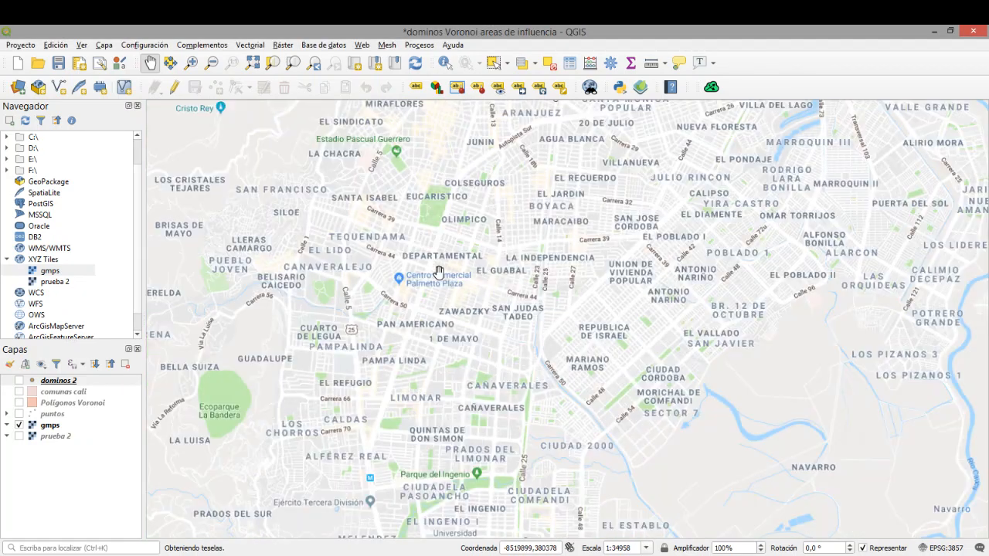
{"action": "left_click_drag", "start_coordinate": [454, 234], "coordinate": [546, 376]}
{"action": "left_click_drag", "start_coordinate": [480, 428], "coordinate": [532, 222]}
{"action": "left_click_drag", "start_coordinate": [554, 360], "coordinate": [525, 192]}
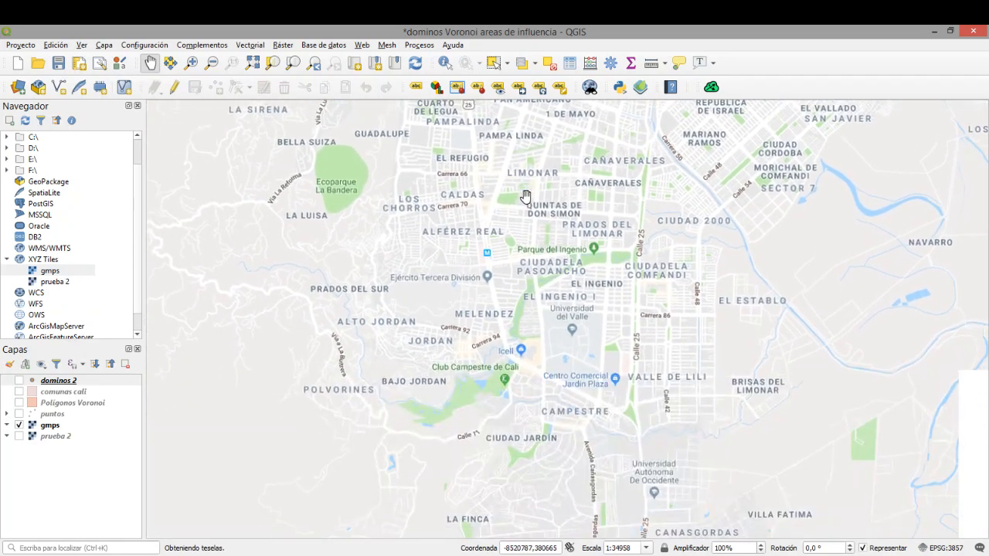
{"action": "left_click_drag", "start_coordinate": [537, 324], "coordinate": [531, 493]}
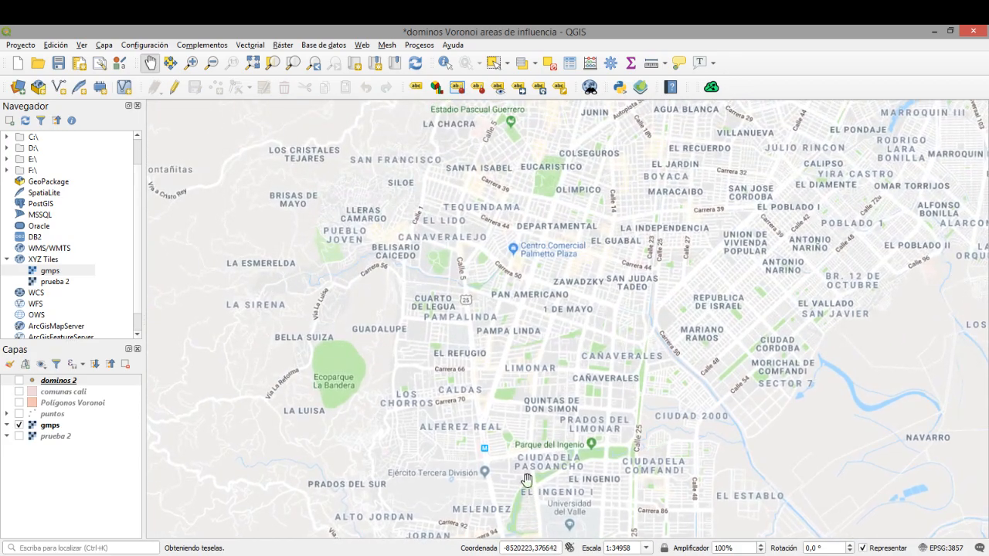
{"action": "scroll", "coordinate": [477, 327], "scroll_direction": "up", "scroll_amount": 3}
{"action": "left_click_drag", "start_coordinate": [442, 357], "coordinate": [656, 241]}
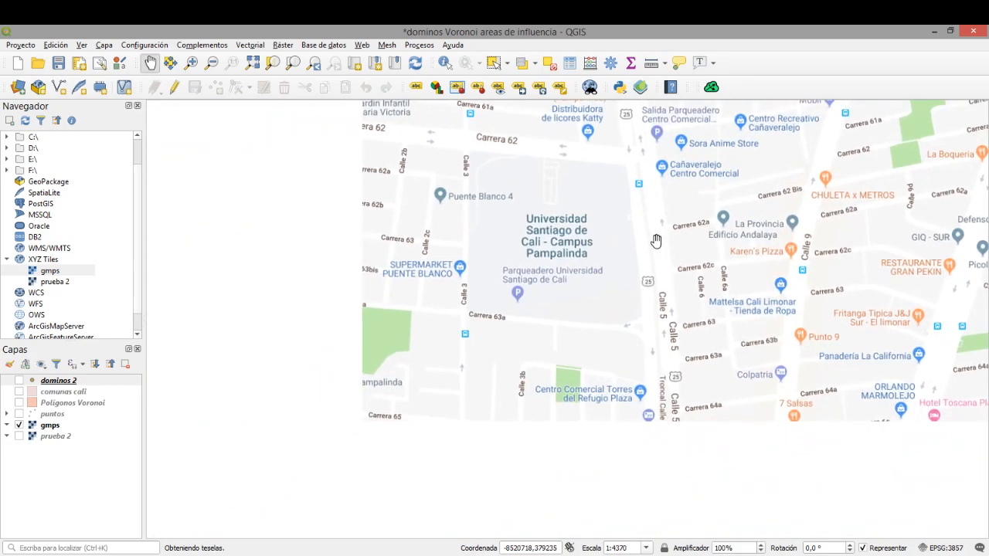
{"action": "left_click", "coordinate": [711, 87]}
{"action": "left_click", "coordinate": [589, 264]}
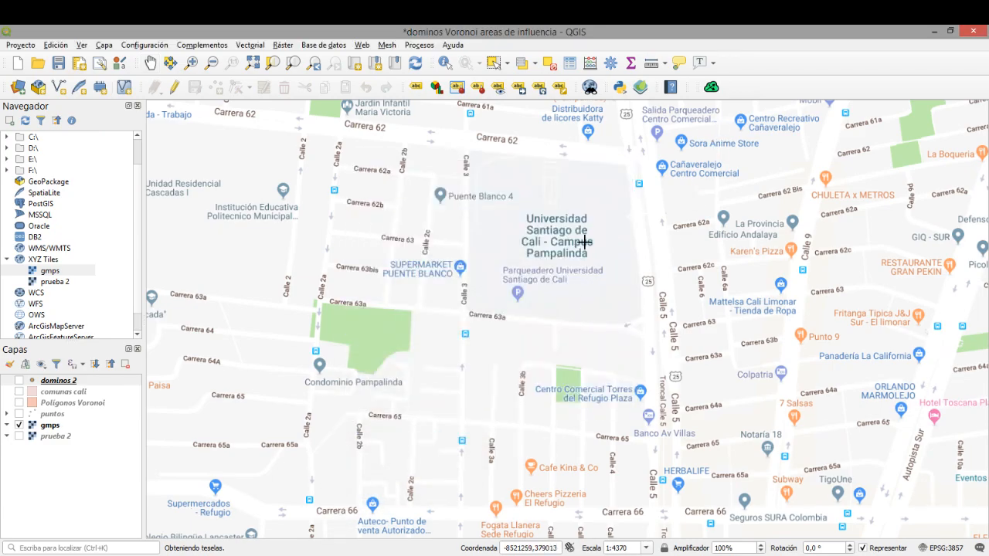
{"action": "left_click", "coordinate": [609, 245]}
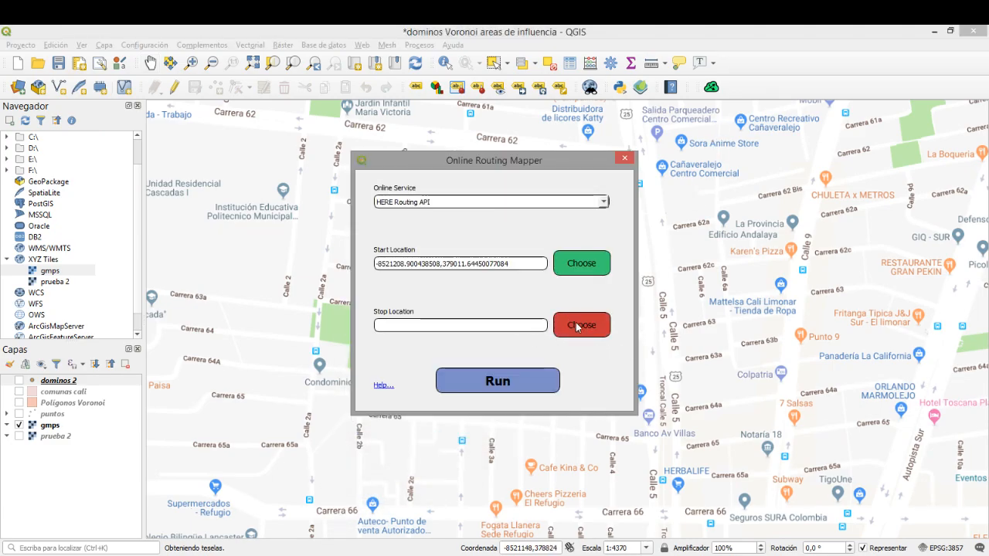
Step: Set the route's stop location on the map at the Universidad del Valle entrance just south of Carrera 86
{"action": "left_click", "coordinate": [578, 329]}
{"action": "left_click_drag", "start_coordinate": [706, 397], "coordinate": [512, 27]}
{"action": "scroll", "coordinate": [553, 295], "scroll_direction": "down", "scroll_amount": 3}
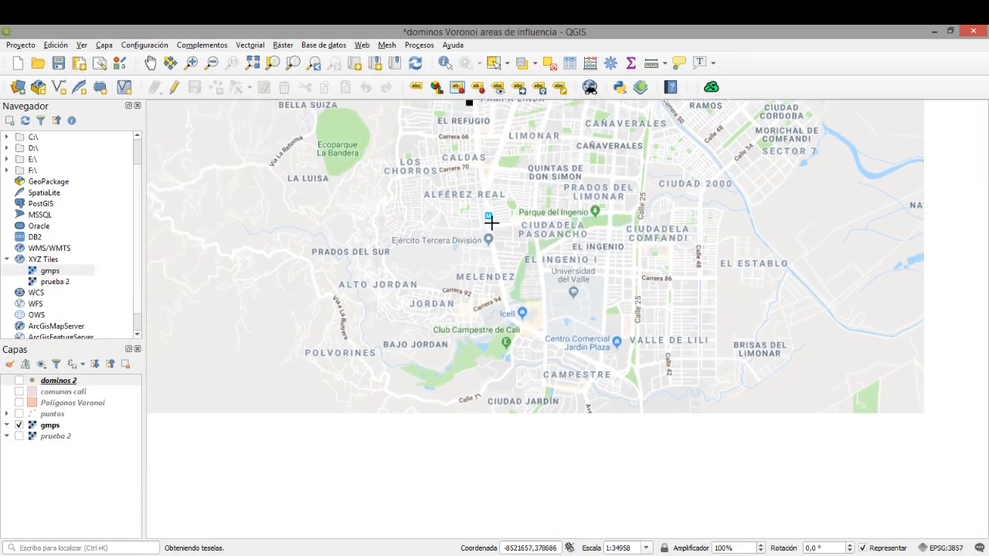
{"action": "left_click_drag", "start_coordinate": [535, 385], "coordinate": [506, 335]}
{"action": "left_click_drag", "start_coordinate": [555, 378], "coordinate": [522, 434]}
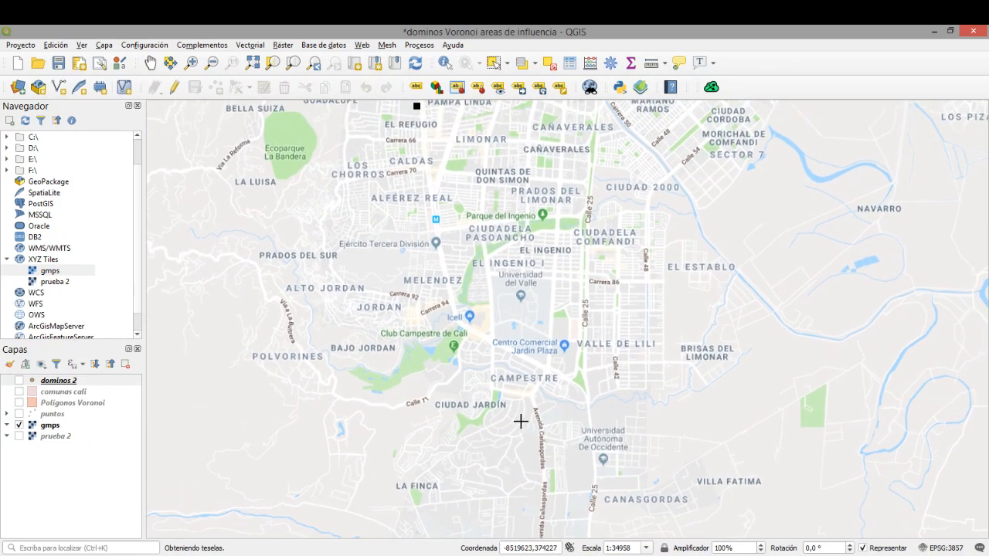
{"action": "scroll", "coordinate": [503, 334], "scroll_direction": "up", "scroll_amount": 1}
{"action": "left_click_drag", "start_coordinate": [523, 332], "coordinate": [521, 230]}
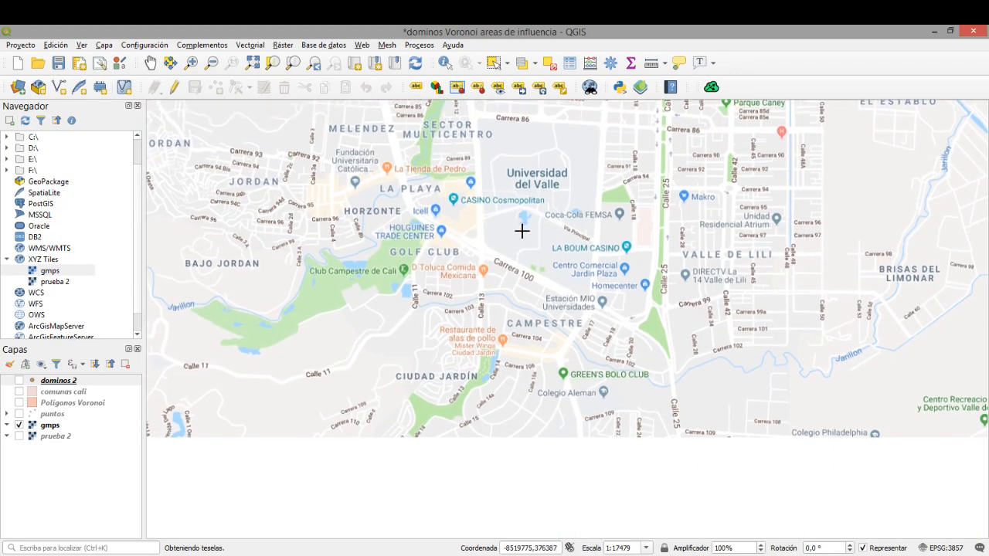
{"action": "scroll", "coordinate": [503, 205], "scroll_direction": "up", "scroll_amount": 2}
{"action": "left_click_drag", "start_coordinate": [512, 294], "coordinate": [572, 422]}
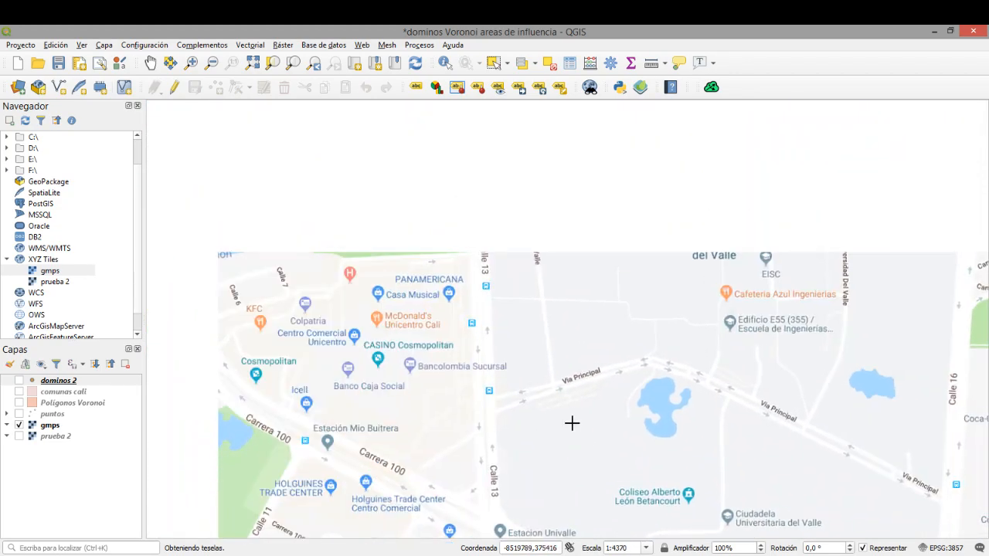
{"action": "left_click_drag", "start_coordinate": [666, 320], "coordinate": [541, 534]}
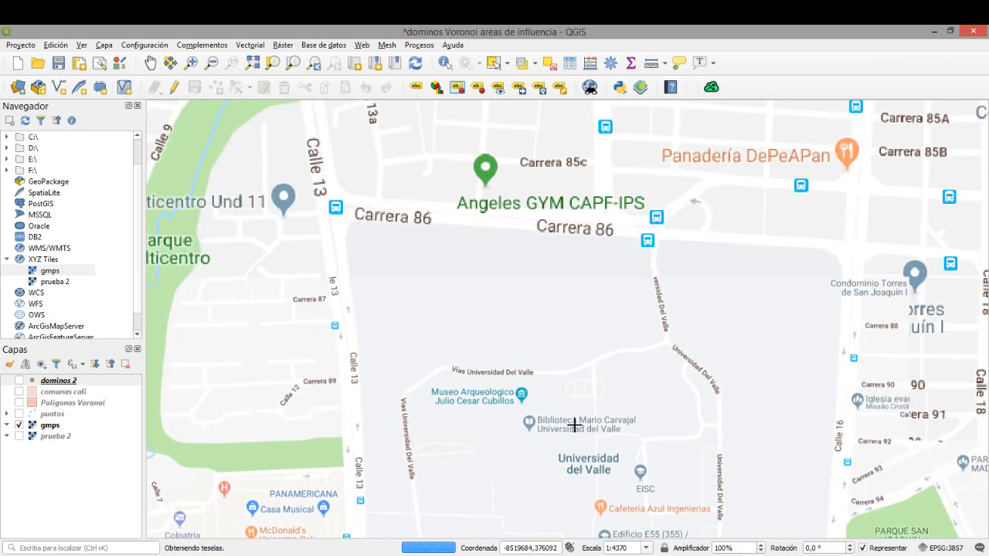
{"action": "left_click_drag", "start_coordinate": [577, 374], "coordinate": [541, 460]}
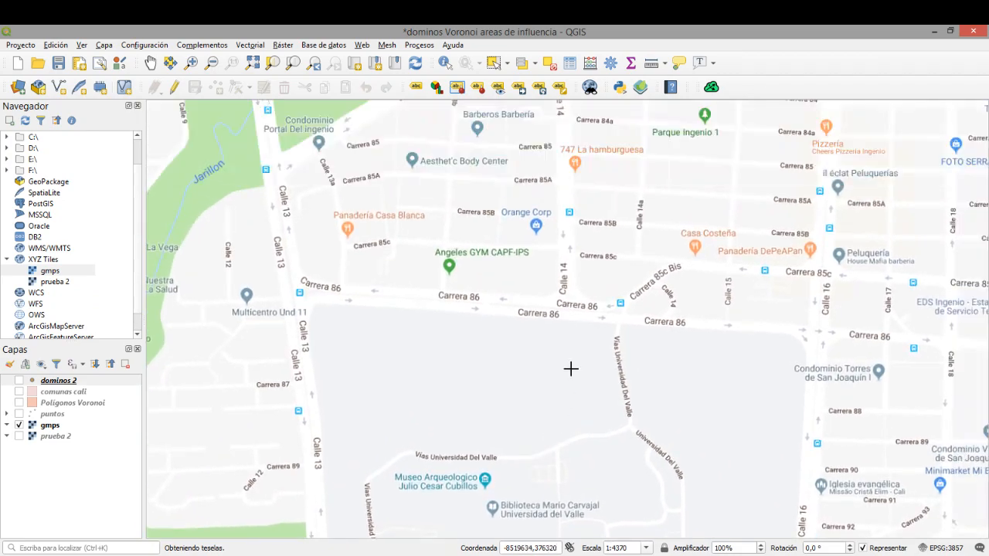
{"action": "left_click", "coordinate": [612, 325]}
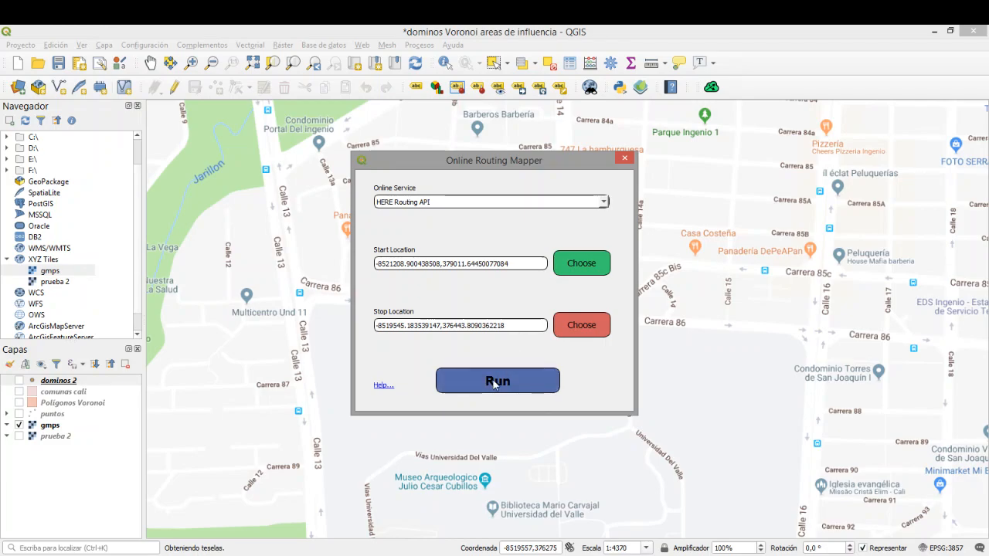
Step: Run the route analysis with the HERE Routing API, acknowledge the result and close Online Routing Mapper
{"action": "left_click", "coordinate": [468, 390]}
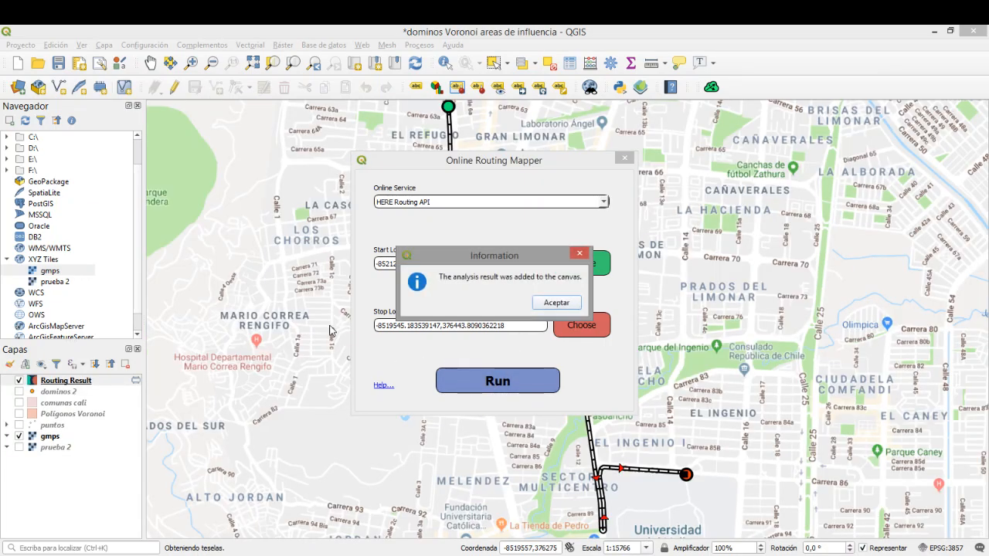
{"action": "left_click", "coordinate": [550, 303]}
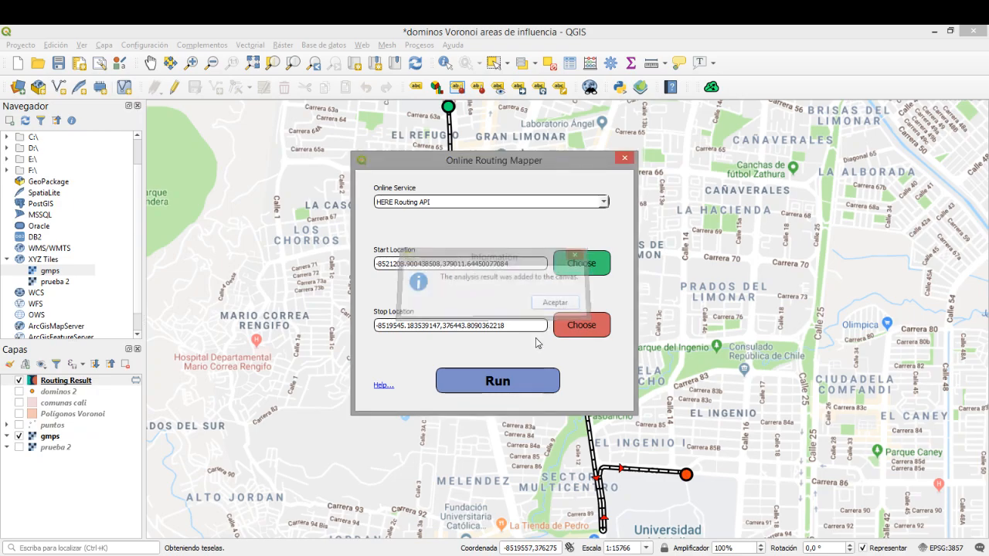
{"action": "left_click", "coordinate": [625, 158]}
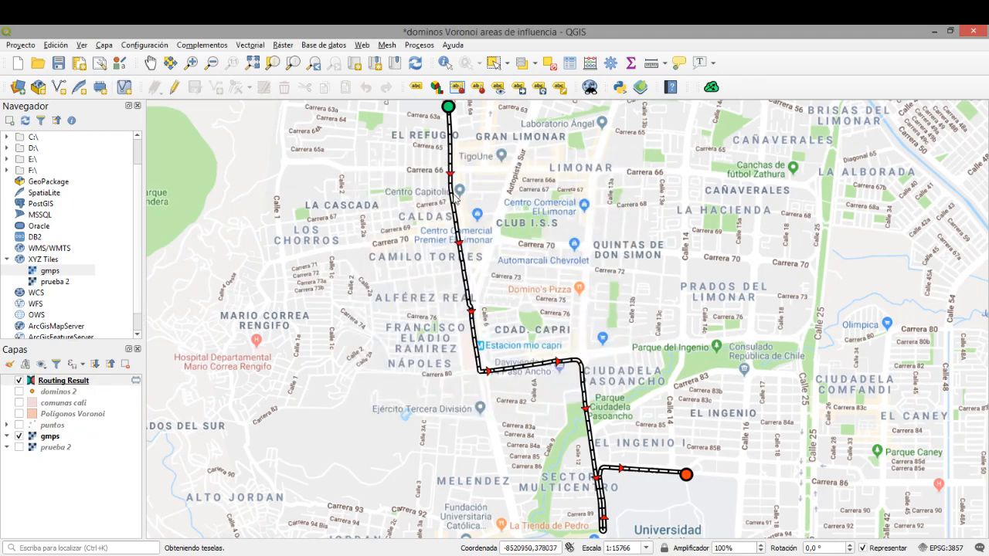
Step: Examine the generated route along its streets between the start point near Pampalinda and the stop point at Universidad del Valle
{"action": "scroll", "coordinate": [554, 424], "scroll_direction": "down", "scroll_amount": 2}
{"action": "scroll", "coordinate": [556, 441], "scroll_direction": "up", "scroll_amount": 3}
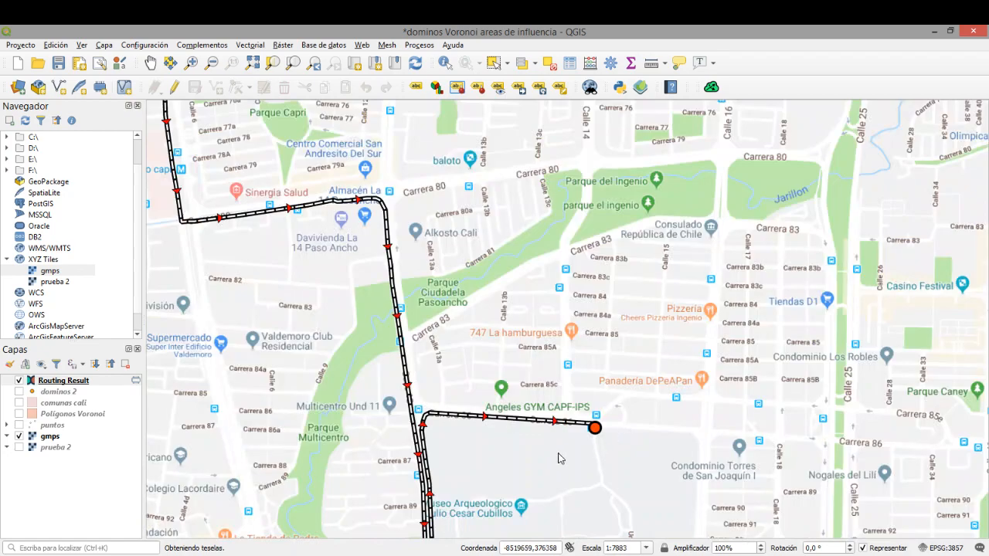
{"action": "left_click_drag", "start_coordinate": [544, 458], "coordinate": [547, 325]}
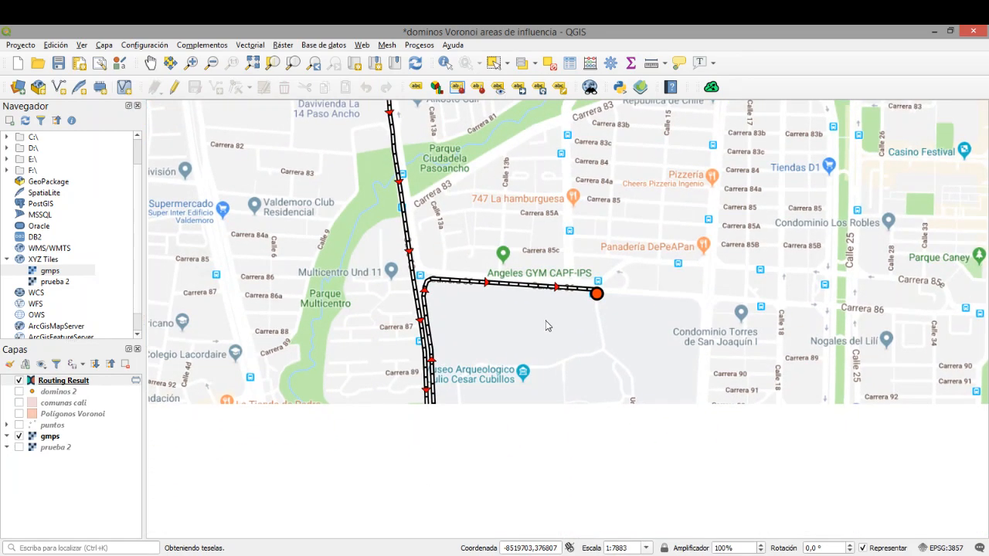
{"action": "left_click_drag", "start_coordinate": [362, 225], "coordinate": [462, 498]}
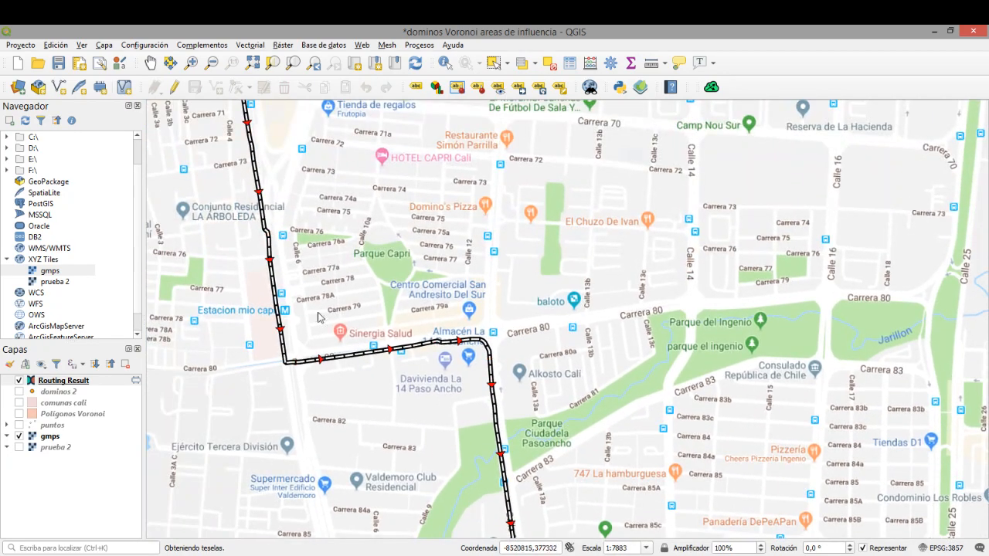
{"action": "left_click_drag", "start_coordinate": [380, 454], "coordinate": [379, 490]}
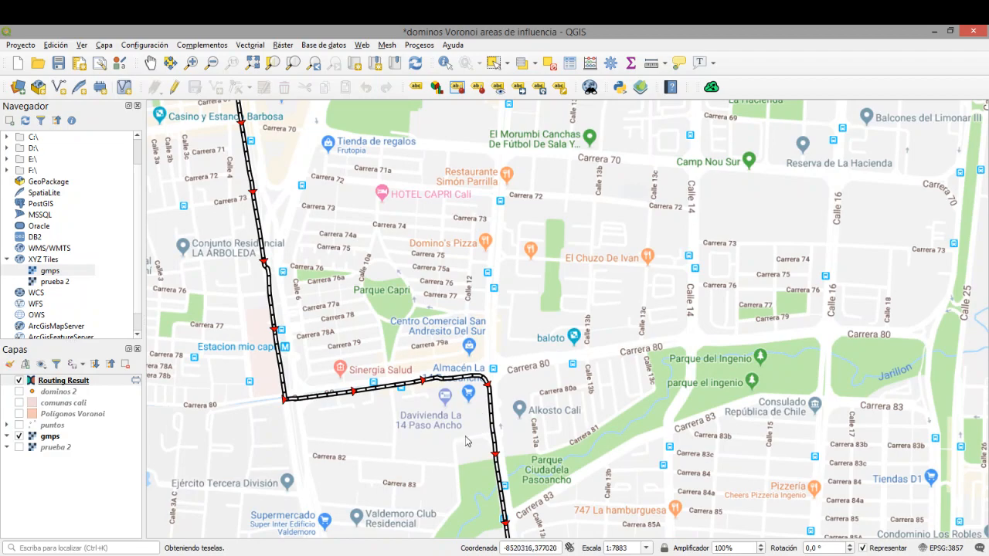
{"action": "left_click_drag", "start_coordinate": [404, 436], "coordinate": [441, 541]}
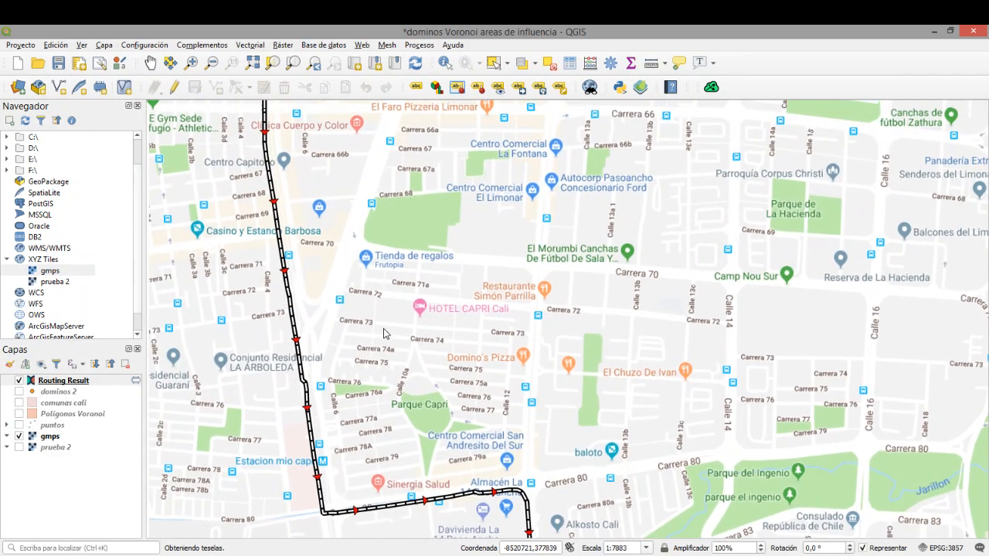
{"action": "left_click_drag", "start_coordinate": [386, 324], "coordinate": [392, 465]}
{"action": "scroll", "coordinate": [389, 342], "scroll_direction": "down", "scroll_amount": 1}
{"action": "left_click_drag", "start_coordinate": [419, 388], "coordinate": [388, 198]}
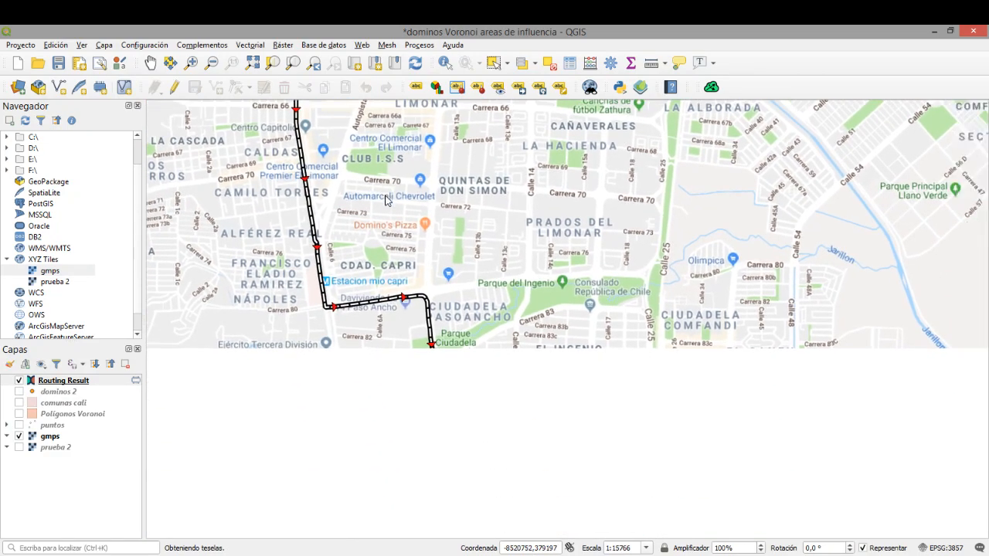
{"action": "left_click_drag", "start_coordinate": [515, 327], "coordinate": [568, 363]}
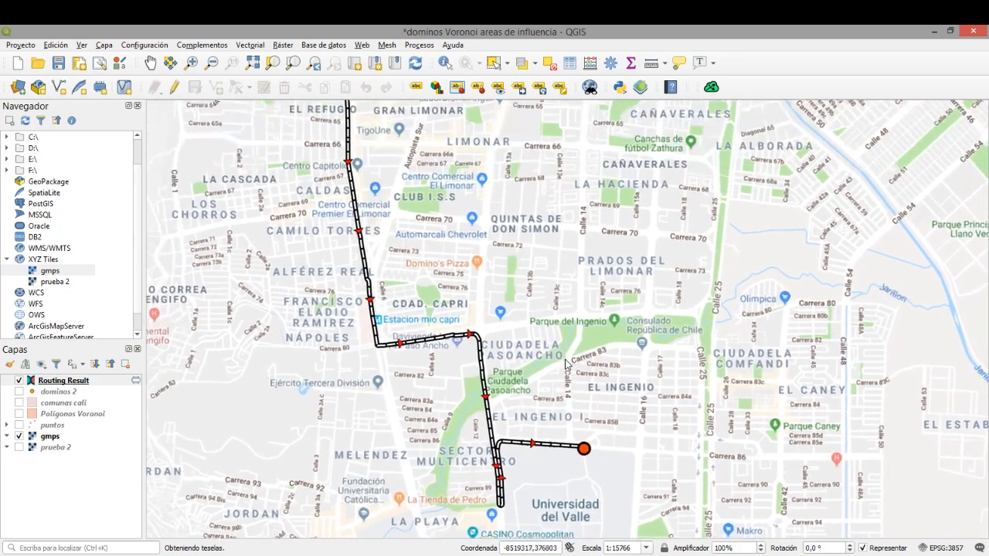
{"action": "scroll", "coordinate": [507, 297], "scroll_direction": "down", "scroll_amount": 1}
{"action": "left_click_drag", "start_coordinate": [507, 286], "coordinate": [490, 327]}
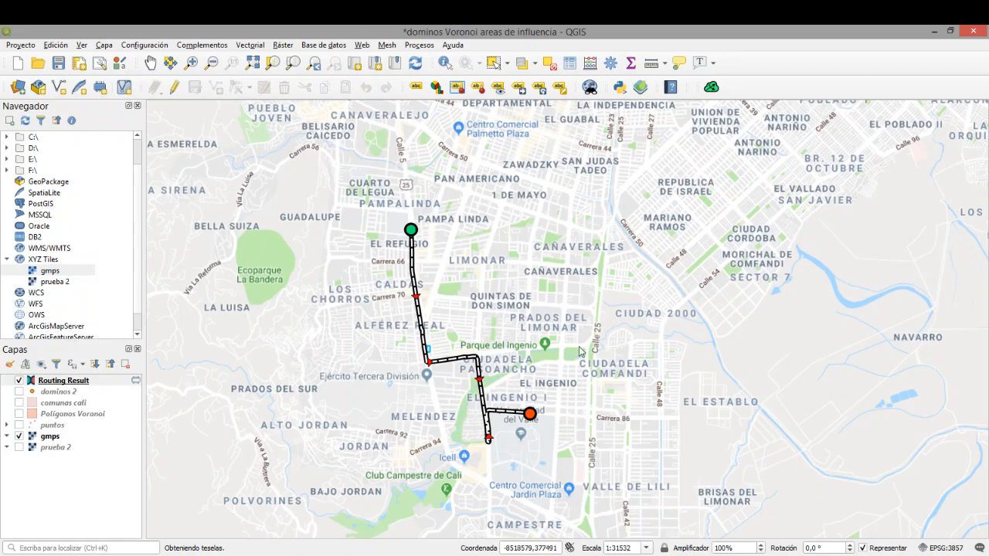
Step: Enable editing on the Routing Result layer and open its attribute table over the map
{"action": "left_click", "coordinate": [60, 382]}
{"action": "right_click", "coordinate": [60, 381]}
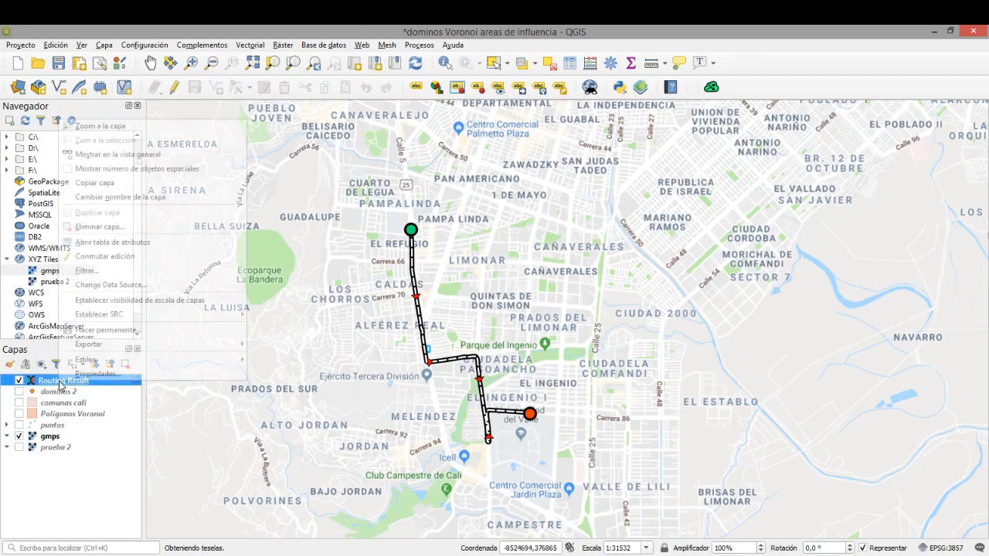
{"action": "left_click", "coordinate": [130, 262]}
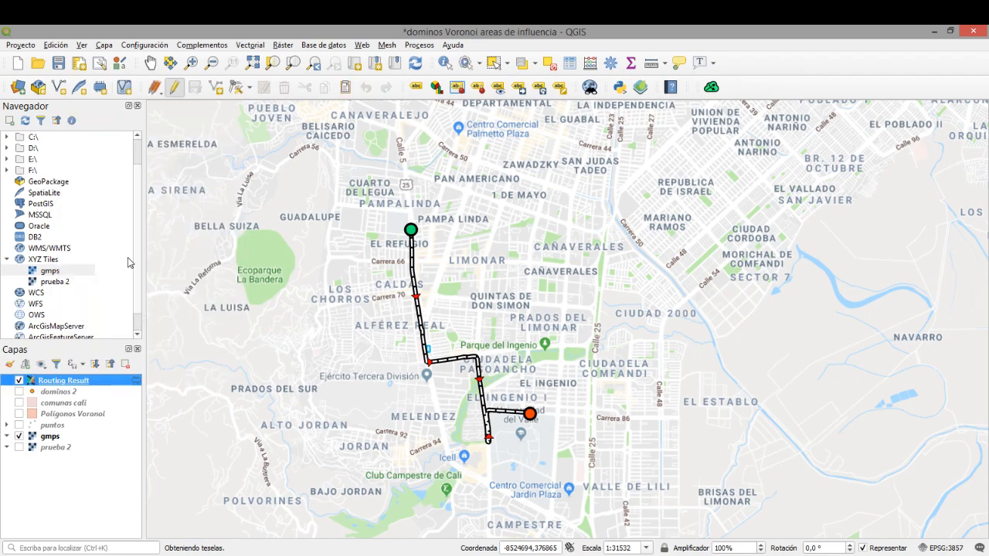
{"action": "right_click", "coordinate": [62, 384]}
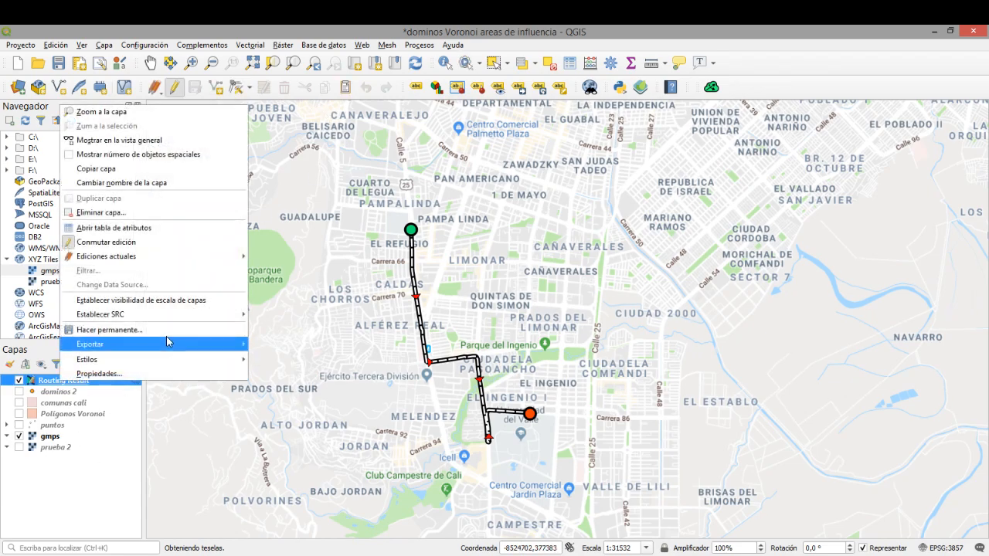
{"action": "left_click", "coordinate": [108, 228]}
{"action": "left_click_drag", "start_coordinate": [773, 110], "coordinate": [541, 84]}
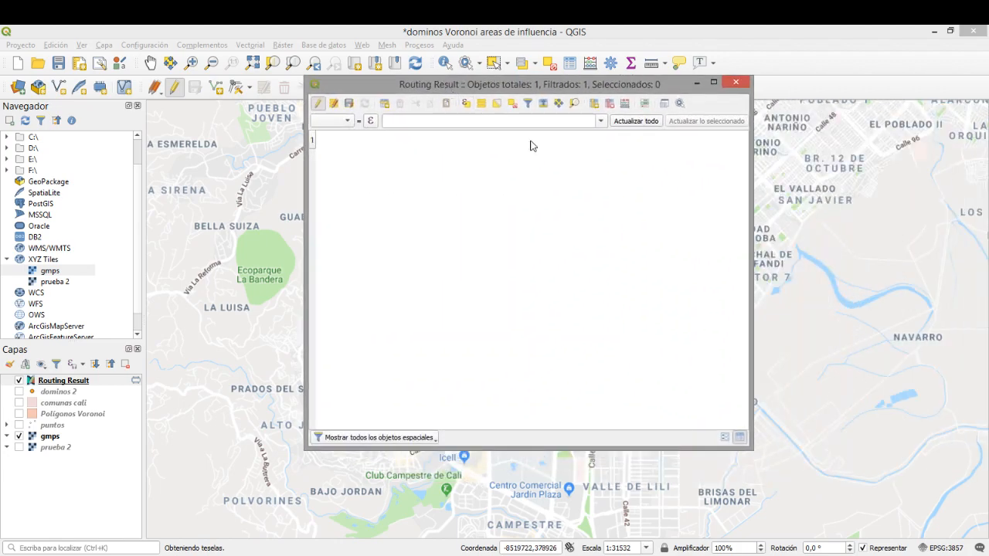
Step: Set up a new virtual field named distancia in the field calculator for the Routing Result layer
{"action": "left_click", "coordinate": [626, 106]}
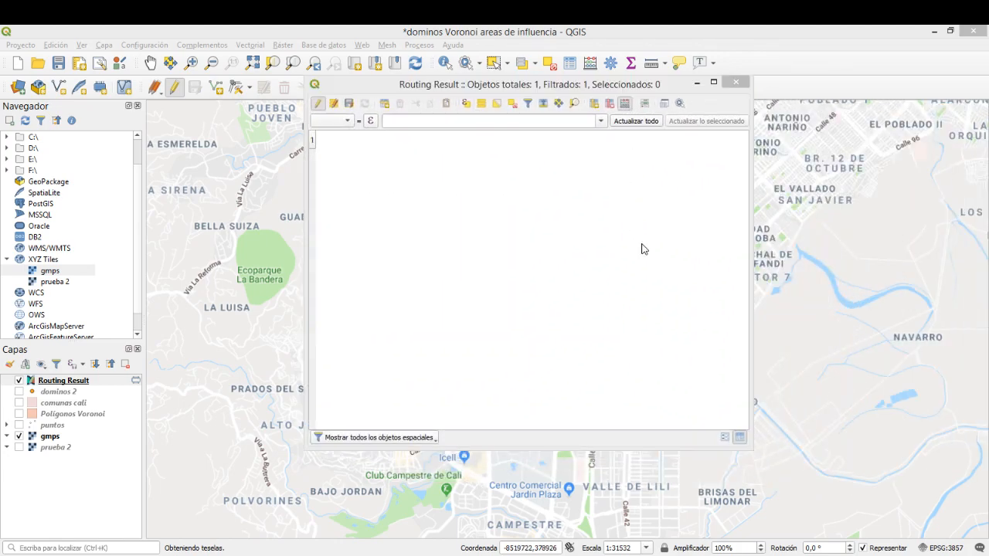
{"action": "left_click", "coordinate": [186, 133]}
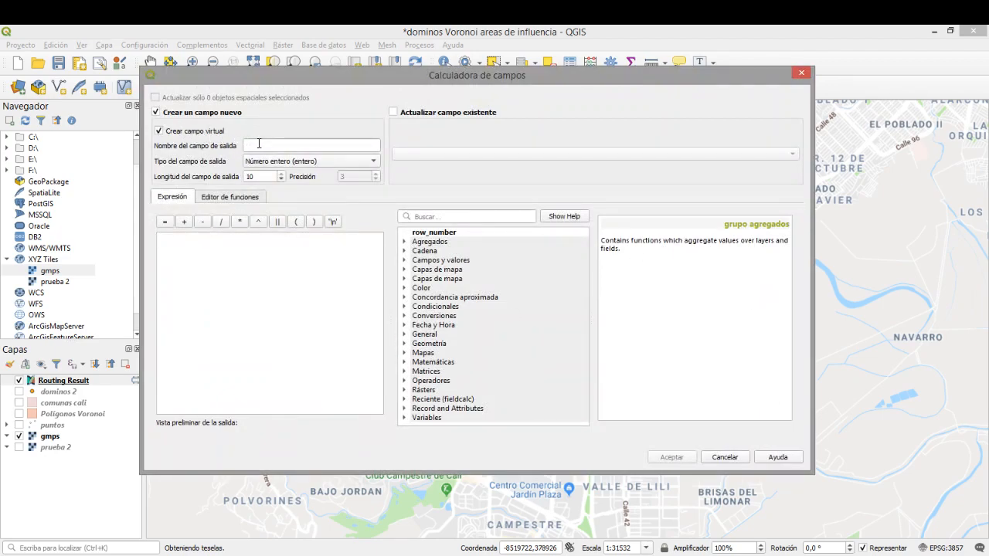
{"action": "left_click", "coordinate": [269, 147]}
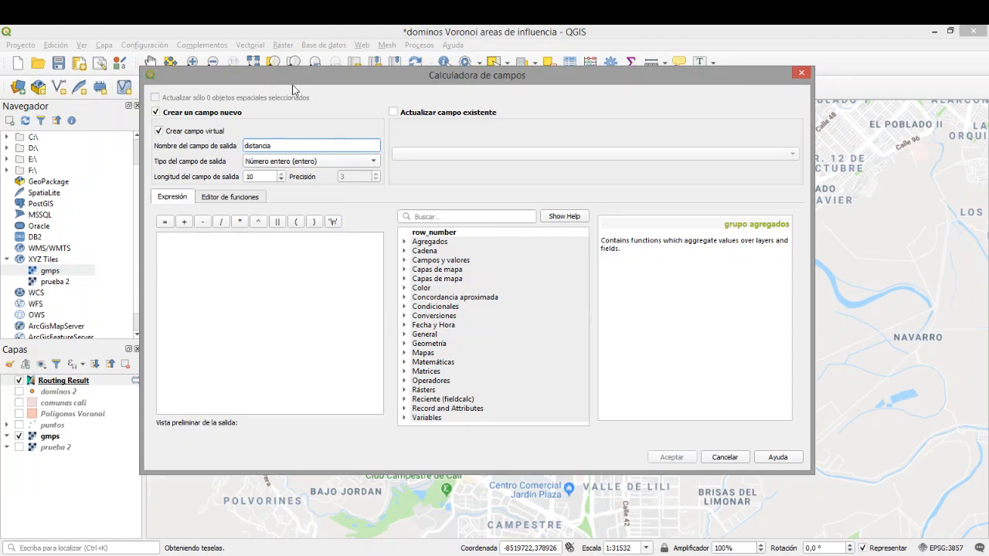
Step: Calculate distancia with the geometry function $length, create the field and move the attribute table aside to uncover the route
{"action": "left_click", "coordinate": [446, 345]}
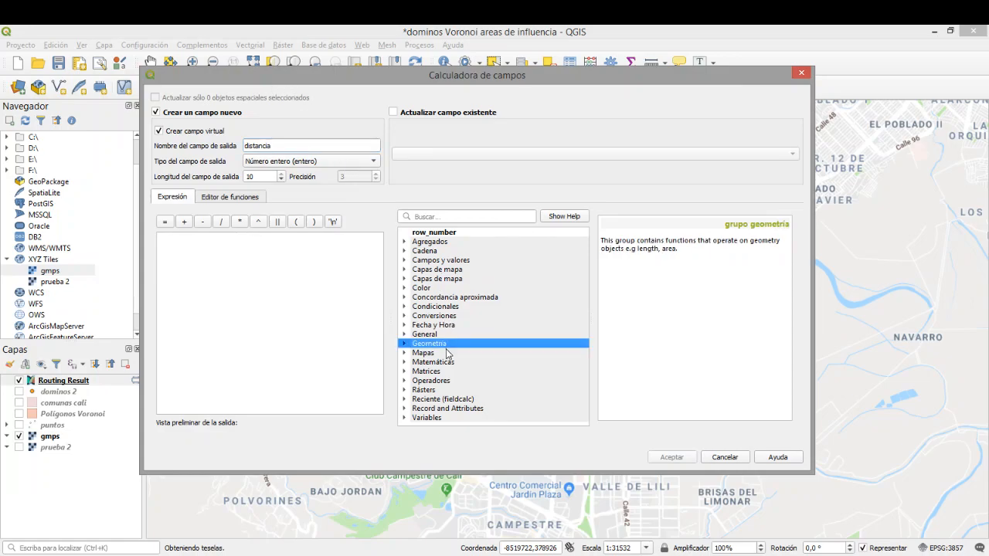
{"action": "double_click", "coordinate": [423, 345]}
{"action": "scroll", "coordinate": [466, 367], "scroll_direction": "down", "scroll_amount": 9}
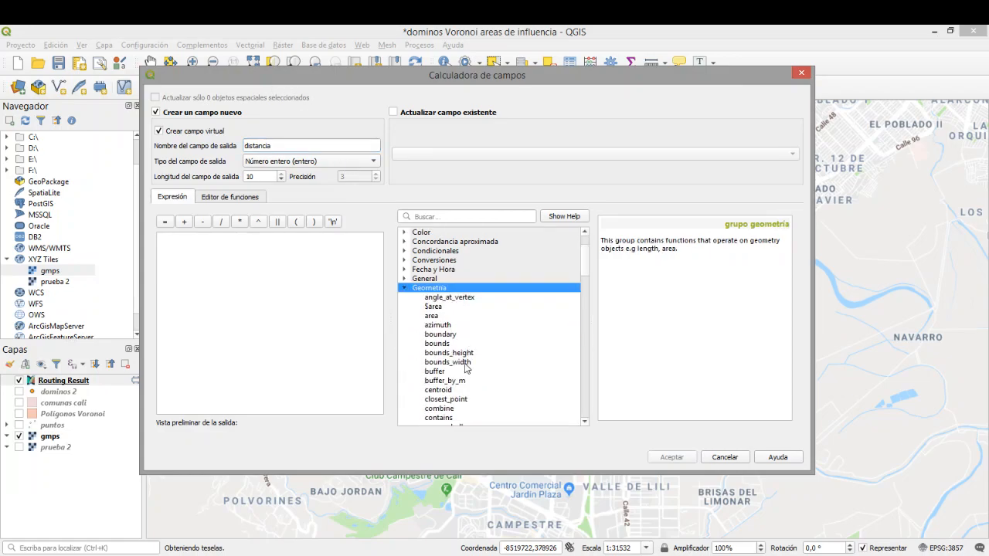
{"action": "scroll", "coordinate": [466, 368], "scroll_direction": "down", "scroll_amount": 15}
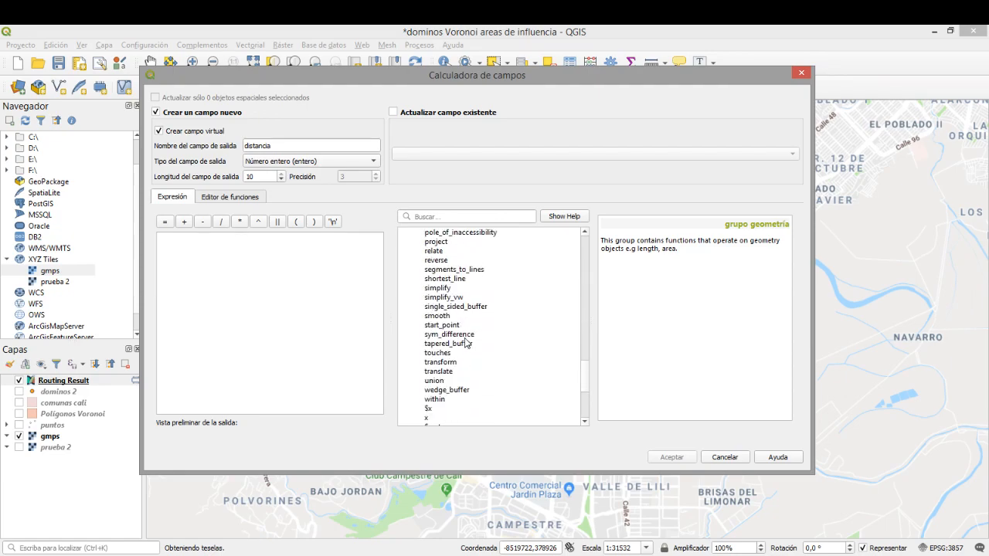
{"action": "scroll", "coordinate": [467, 344], "scroll_direction": "down", "scroll_amount": 1}
{"action": "scroll", "coordinate": [466, 324], "scroll_direction": "up", "scroll_amount": 10}
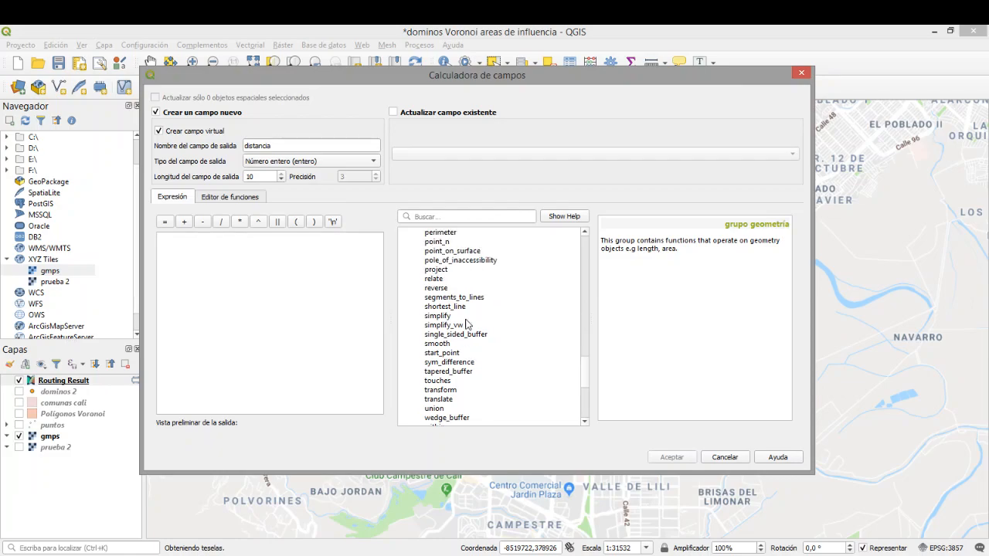
{"action": "scroll", "coordinate": [466, 325], "scroll_direction": "down", "scroll_amount": 10}
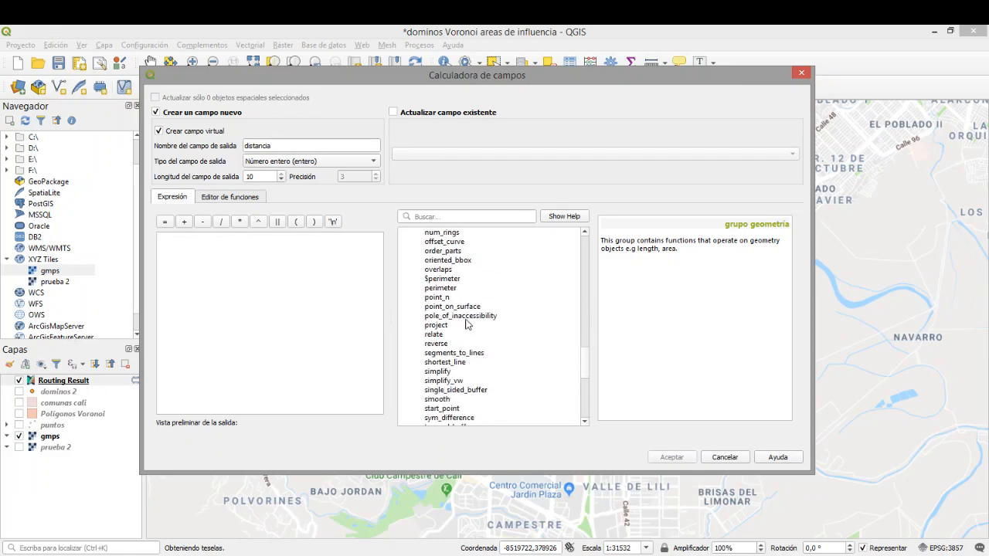
{"action": "scroll", "coordinate": [466, 325], "scroll_direction": "up", "scroll_amount": 7}
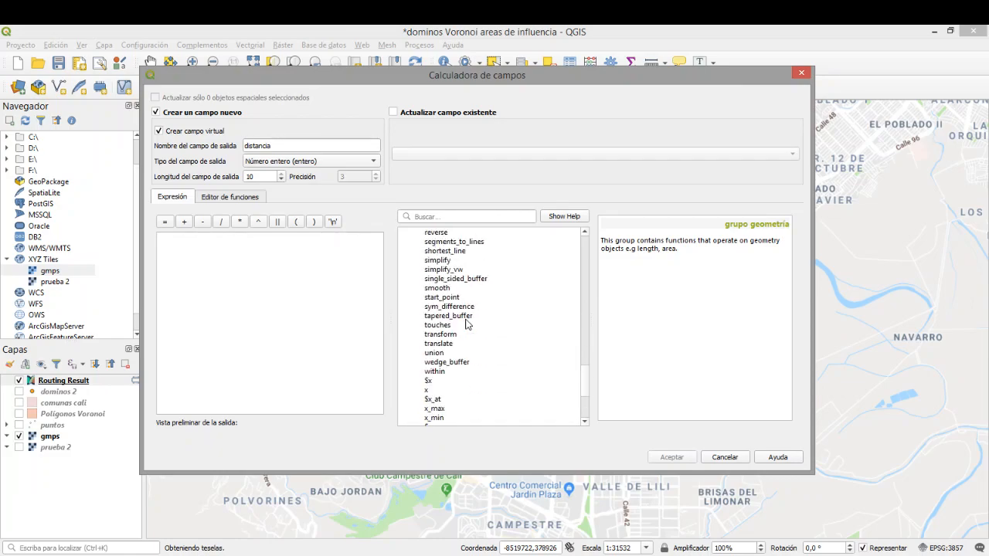
{"action": "scroll", "coordinate": [466, 324], "scroll_direction": "up", "scroll_amount": 9}
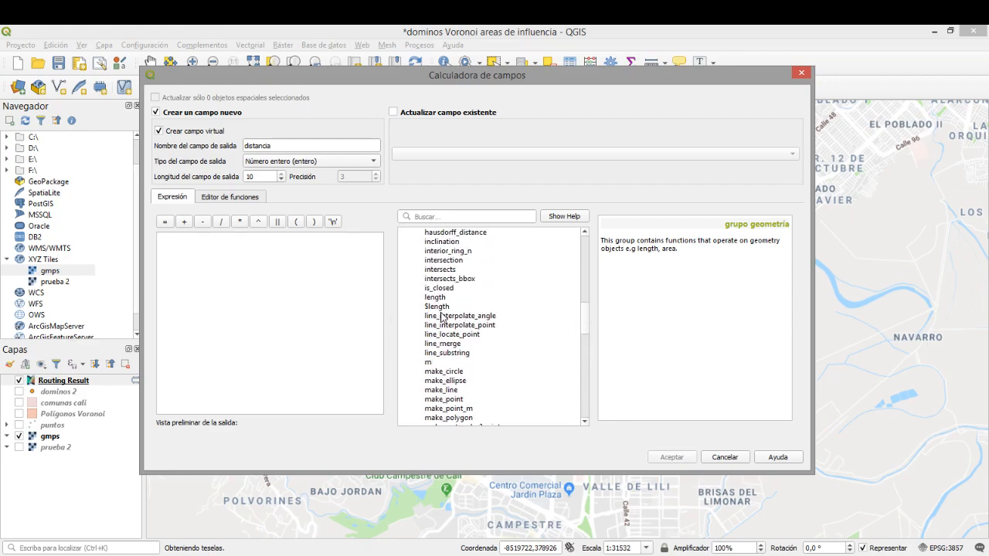
{"action": "left_click", "coordinate": [437, 307]}
{"action": "double_click", "coordinate": [437, 307]}
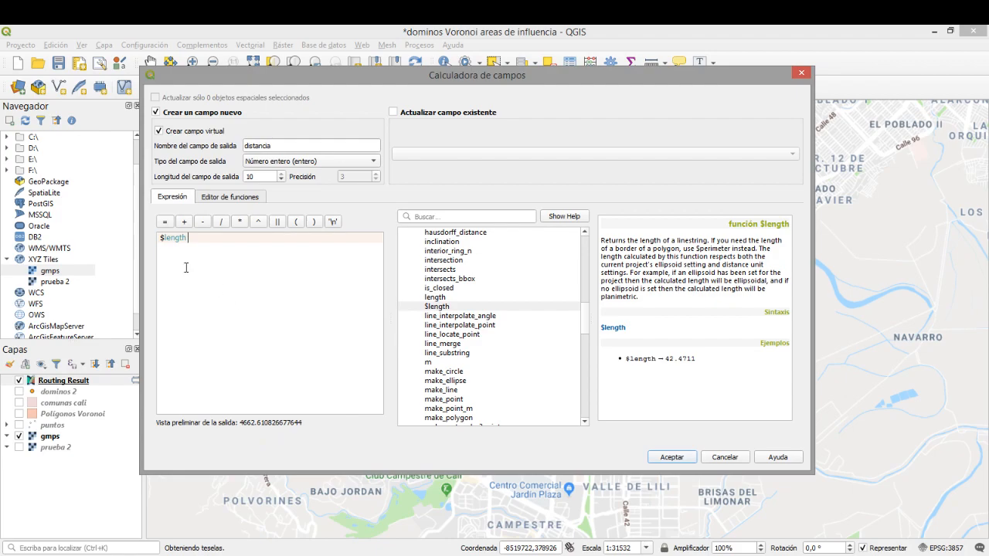
{"action": "left_click", "coordinate": [671, 458]}
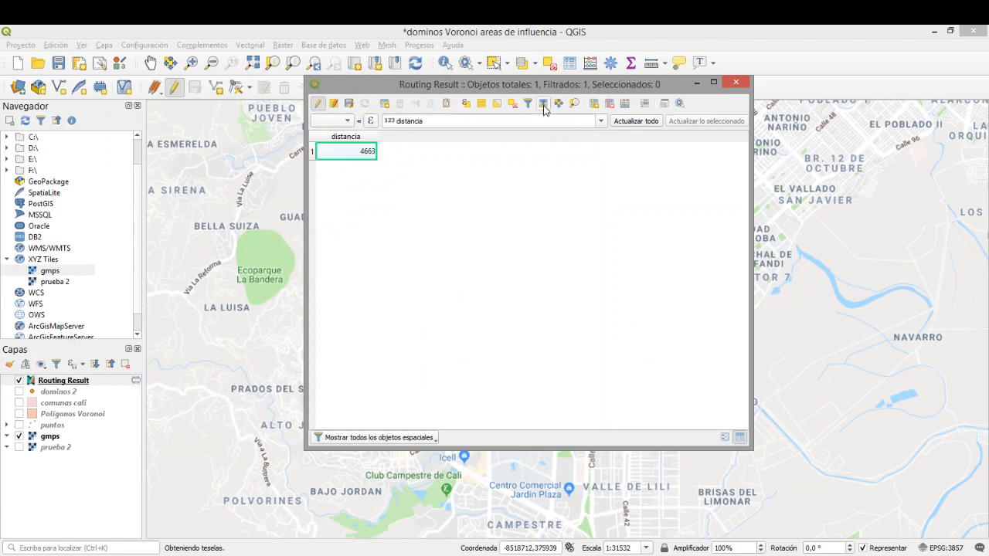
{"action": "left_click_drag", "start_coordinate": [522, 85], "coordinate": [750, 78]}
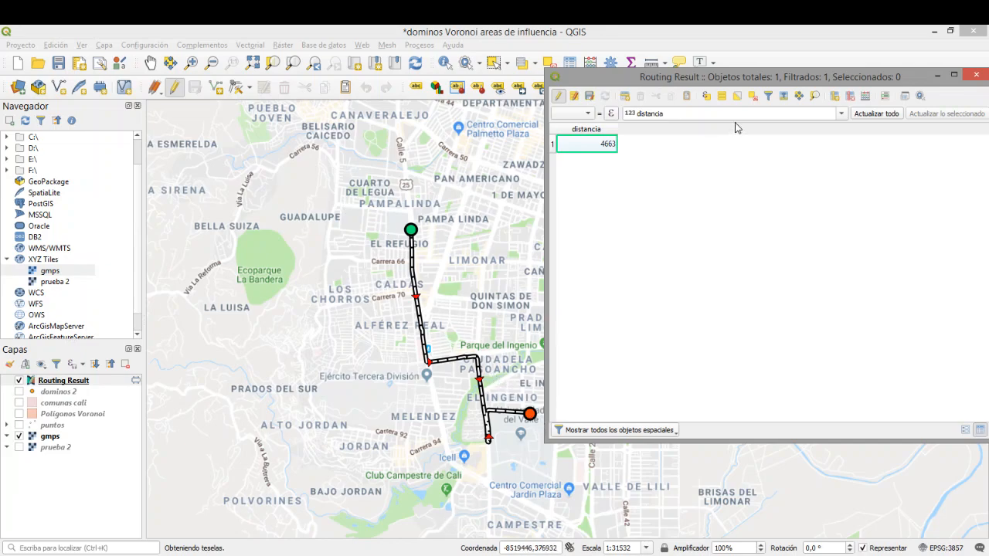
Step: Close the attribute table of the Routing Result layer
{"action": "left_click_drag", "start_coordinate": [764, 80], "coordinate": [438, 176]}
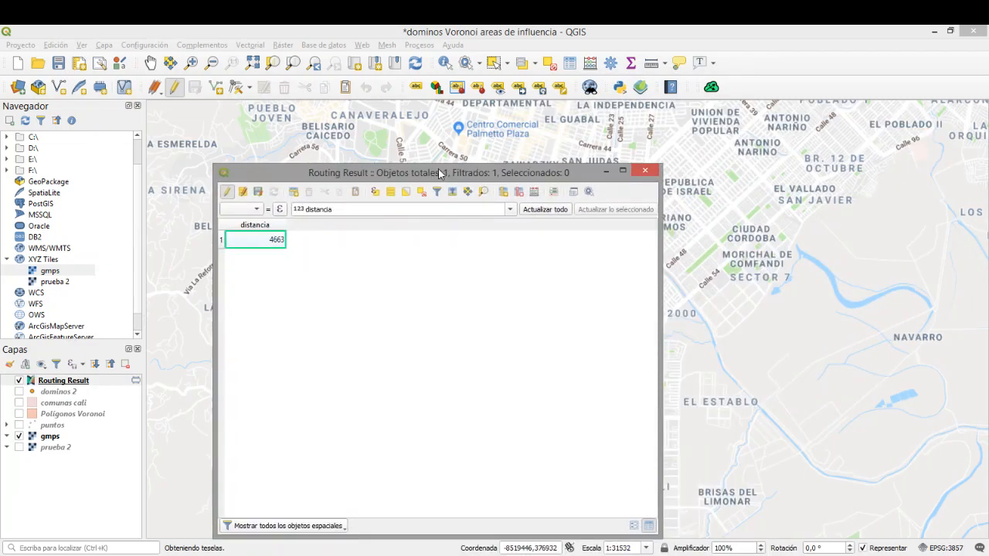
{"action": "left_click", "coordinate": [646, 171]}
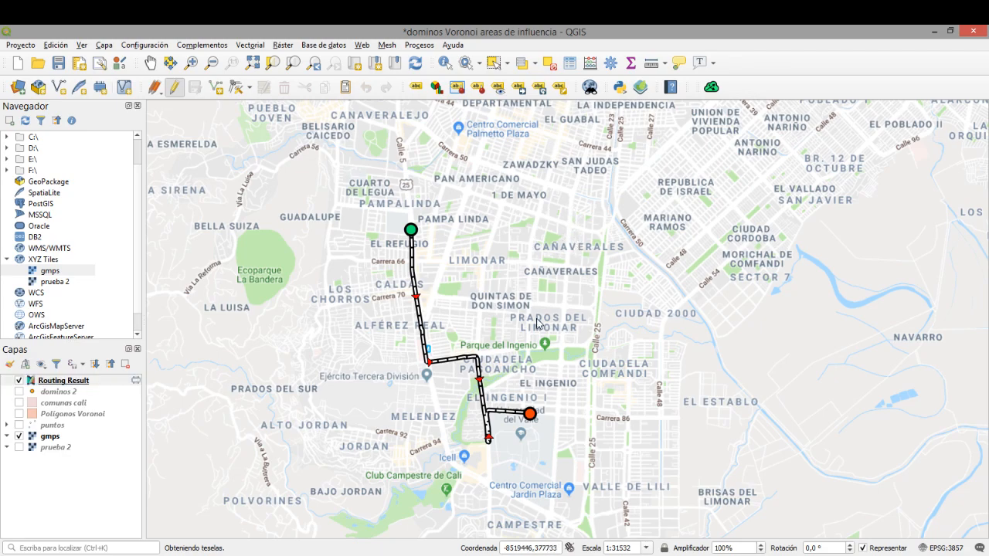
{"action": "left_click", "coordinate": [711, 87]}
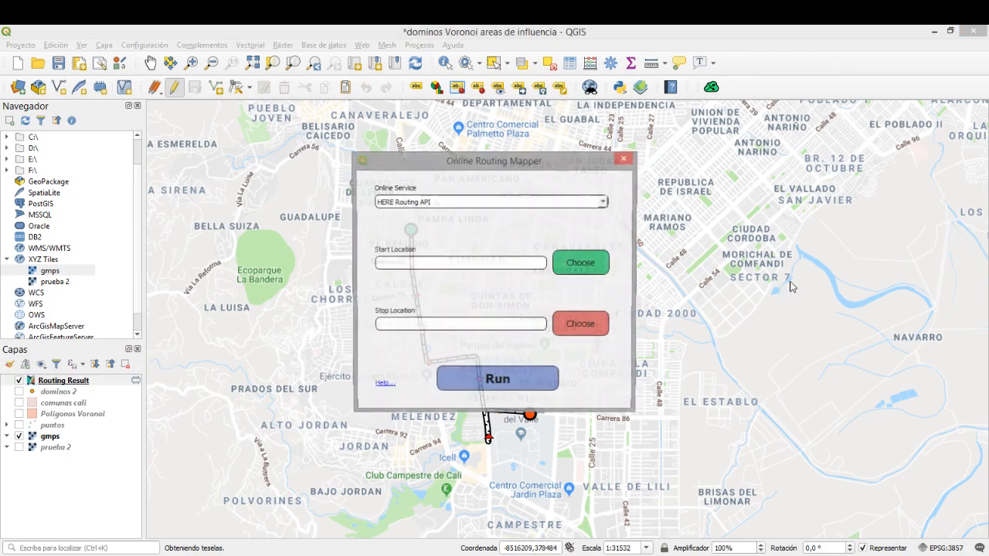
{"action": "left_click", "coordinate": [581, 264]}
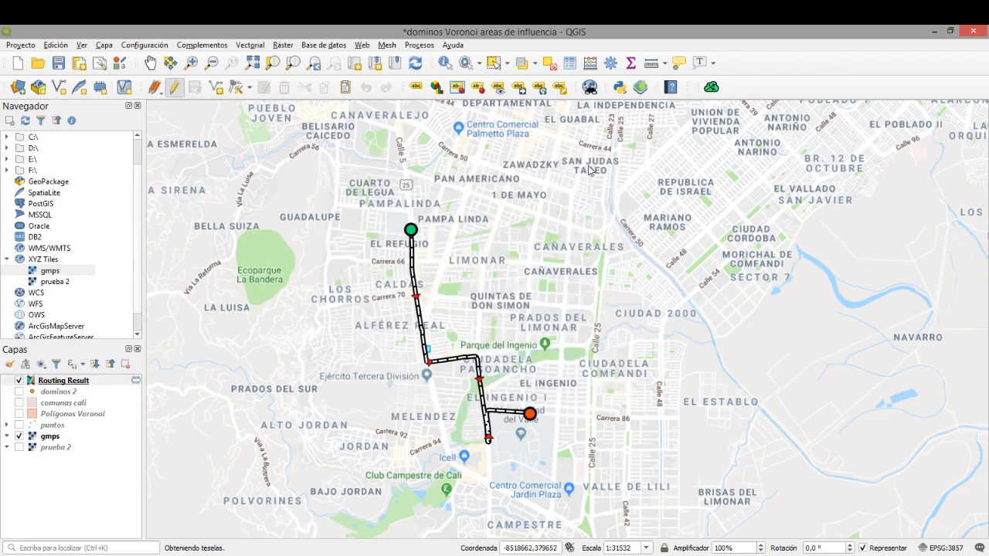
{"action": "left_click_drag", "start_coordinate": [563, 131], "coordinate": [471, 387]}
{"action": "left_click_drag", "start_coordinate": [457, 261], "coordinate": [570, 277]}
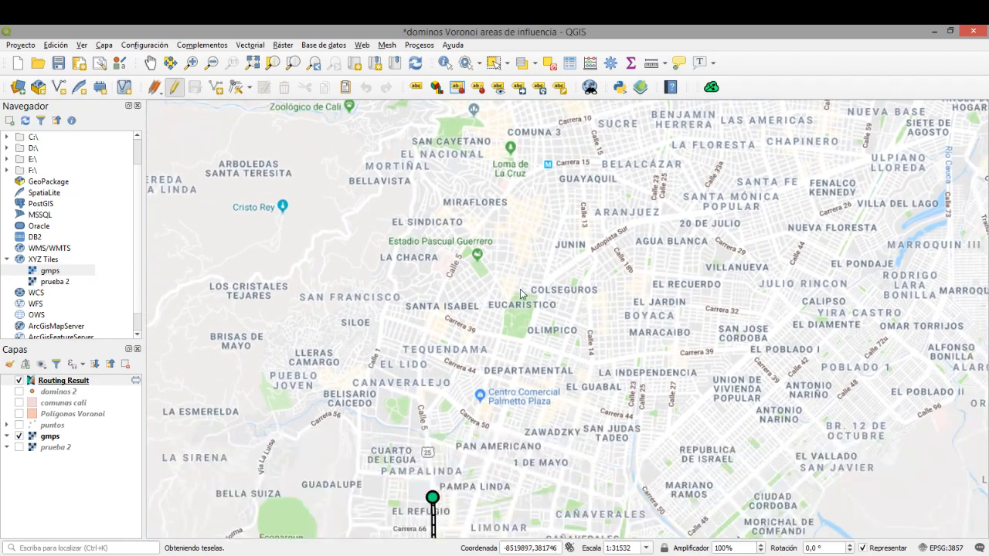
{"action": "left_click", "coordinate": [712, 86]}
{"action": "left_click", "coordinate": [589, 262]}
{"action": "scroll", "coordinate": [523, 199], "scroll_direction": "up", "scroll_amount": 1}
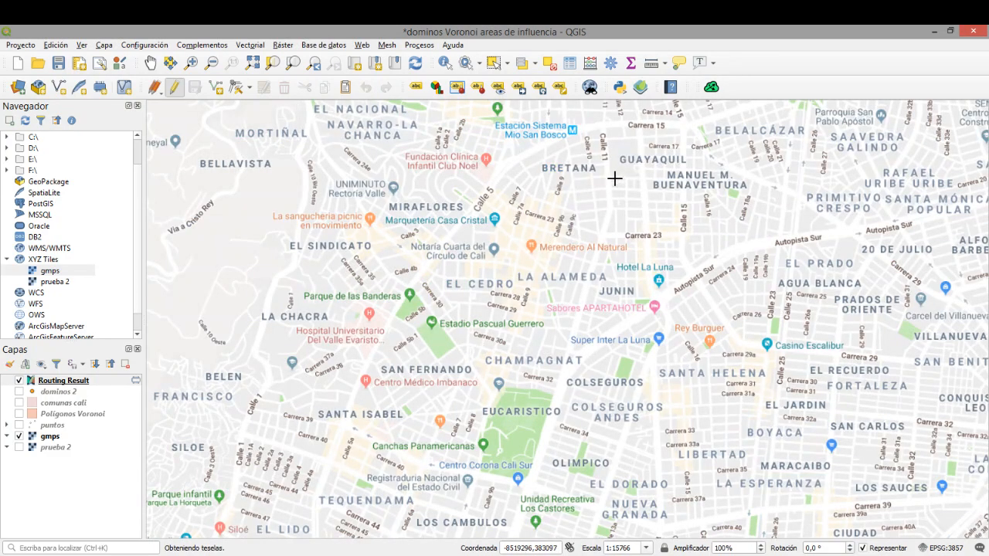
{"action": "left_click", "coordinate": [615, 179]}
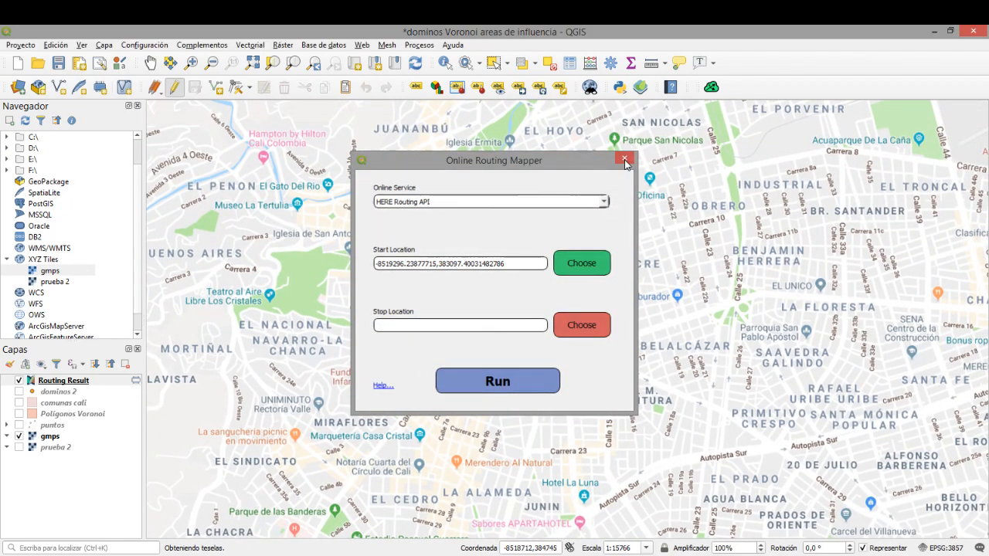
{"action": "left_click", "coordinate": [626, 156]}
Step: Set the Online Routing Mapper start location on the map just north of Montebello, near the Terminal Intermunicipal de Transportes de Cali
{"action": "left_click_drag", "start_coordinate": [520, 357], "coordinate": [576, 204]}
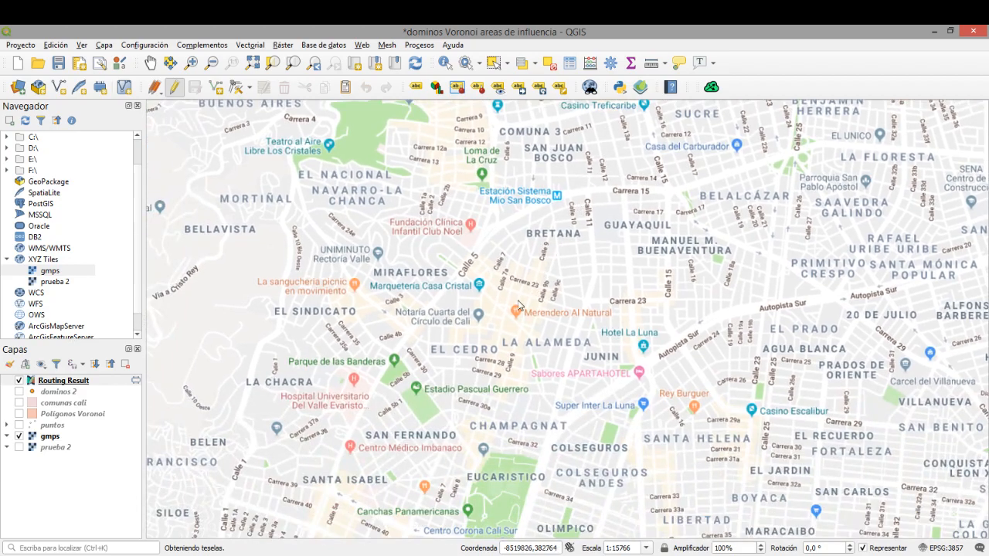
{"action": "left_click_drag", "start_coordinate": [501, 317], "coordinate": [540, 237]}
{"action": "left_click_drag", "start_coordinate": [569, 202], "coordinate": [464, 334]}
{"action": "left_click_drag", "start_coordinate": [541, 230], "coordinate": [673, 159]}
{"action": "scroll", "coordinate": [517, 295], "scroll_direction": "up", "scroll_amount": 1}
{"action": "left_click_drag", "start_coordinate": [598, 363], "coordinate": [447, 544]}
{"action": "left_click_drag", "start_coordinate": [580, 221], "coordinate": [464, 493]}
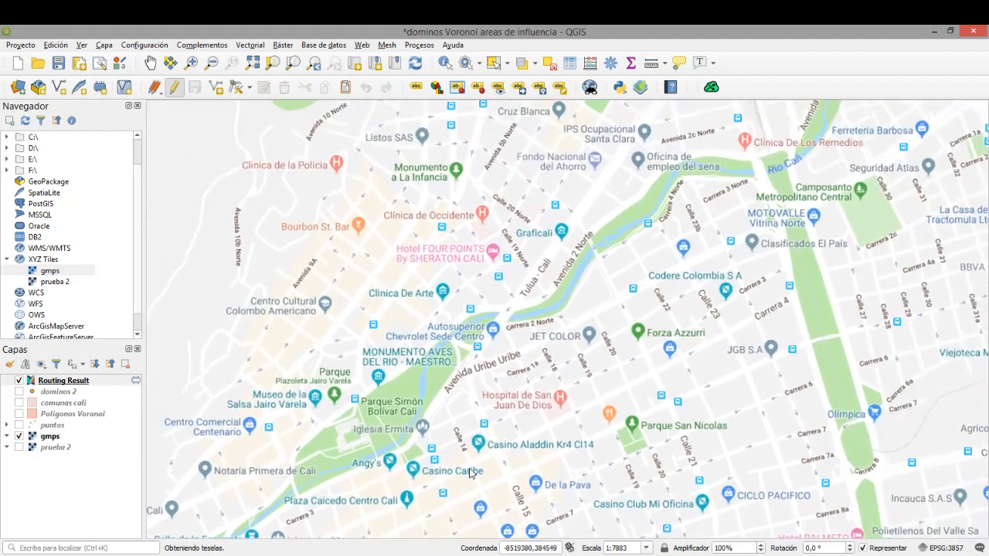
{"action": "left_click_drag", "start_coordinate": [659, 210], "coordinate": [535, 404]}
{"action": "left_click_drag", "start_coordinate": [597, 256], "coordinate": [490, 298]}
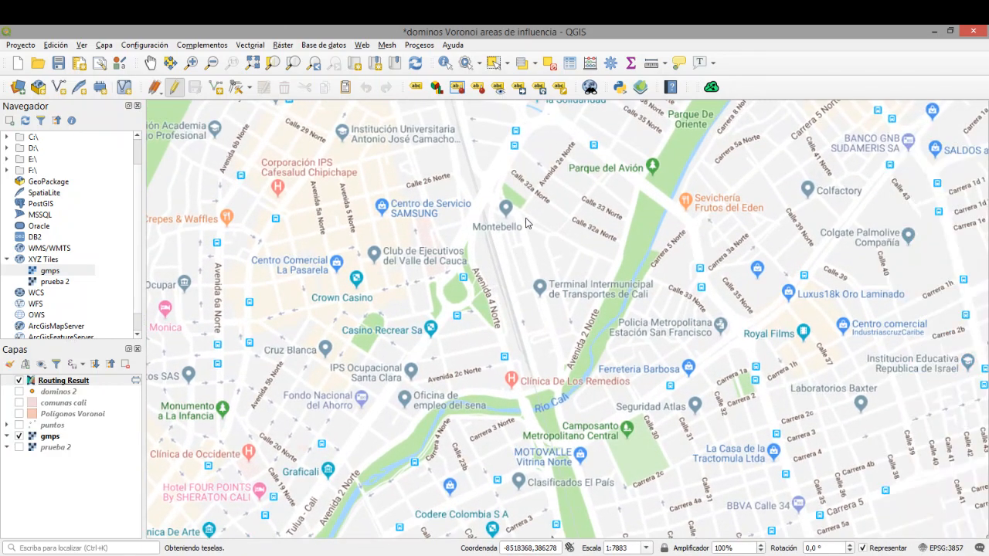
{"action": "left_click", "coordinate": [712, 86]}
{"action": "left_click", "coordinate": [591, 265]}
{"action": "left_click", "coordinate": [510, 162]}
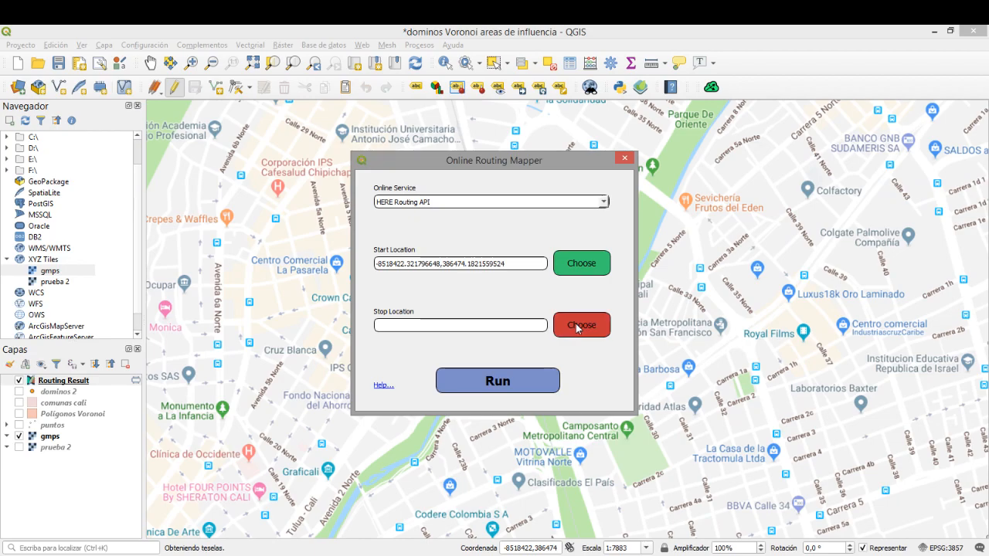
Step: Set the stop location at the first route's start point near Pampalinda, run the HERE Routing API analysis and close Online Routing Mapper
{"action": "left_click", "coordinate": [577, 328]}
{"action": "left_click_drag", "start_coordinate": [513, 402], "coordinate": [731, 29]}
{"action": "left_click_drag", "start_coordinate": [495, 416], "coordinate": [701, 28]}
{"action": "left_click_drag", "start_coordinate": [531, 373], "coordinate": [642, 117]}
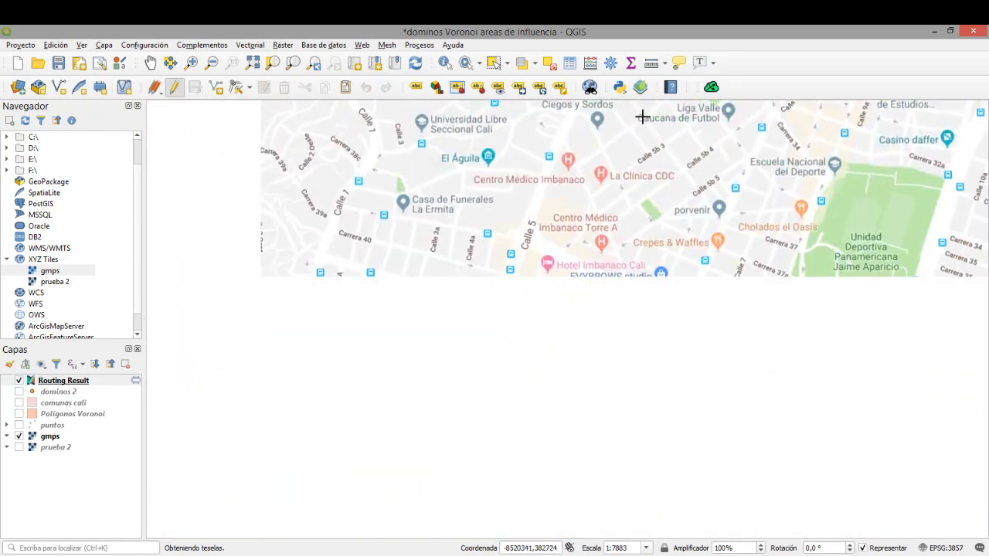
{"action": "scroll", "coordinate": [587, 287], "scroll_direction": "down", "scroll_amount": 2}
{"action": "left_click_drag", "start_coordinate": [572, 379], "coordinate": [565, 194]}
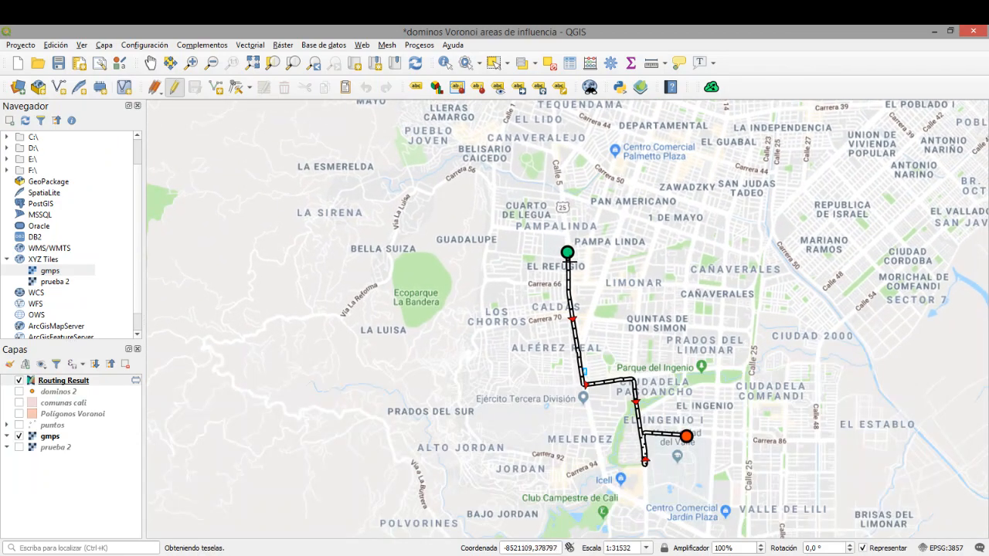
{"action": "left_click", "coordinate": [567, 253]}
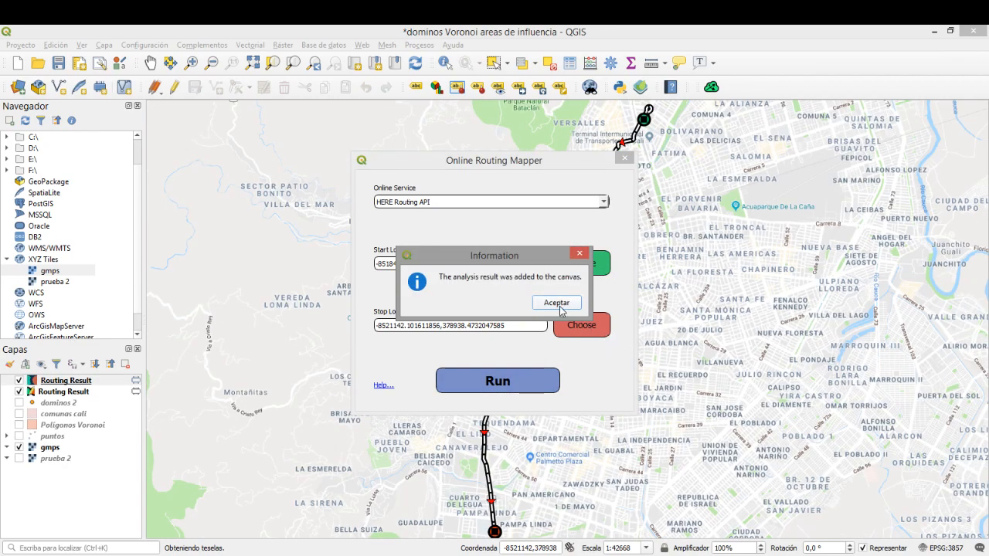
{"action": "left_click", "coordinate": [560, 304]}
{"action": "left_click", "coordinate": [624, 157]}
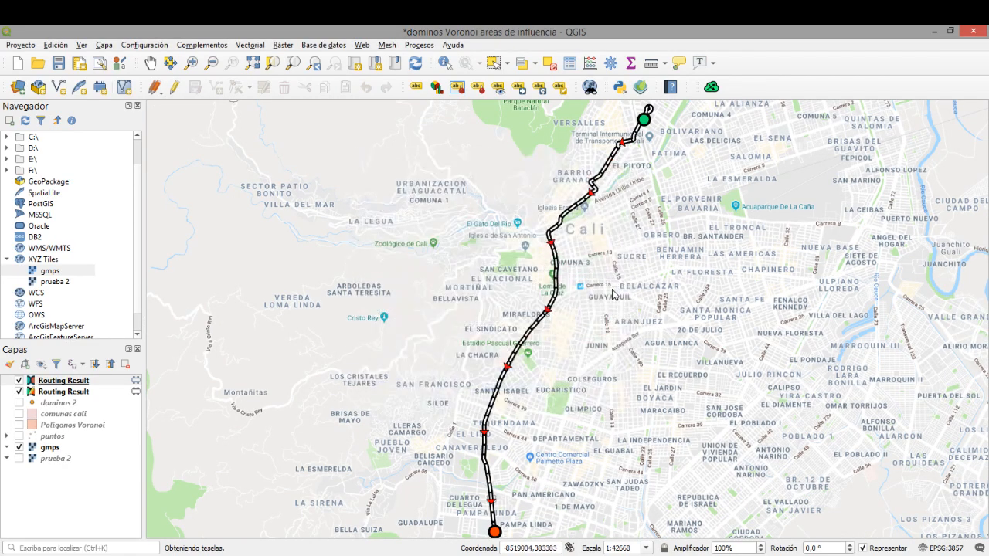
Step: Enable editing on the new, uppermost Routing Result layer and open its attribute table
{"action": "scroll", "coordinate": [614, 293], "scroll_direction": "down", "scroll_amount": 1}
{"action": "left_click_drag", "start_coordinate": [593, 203], "coordinate": [479, 128]}
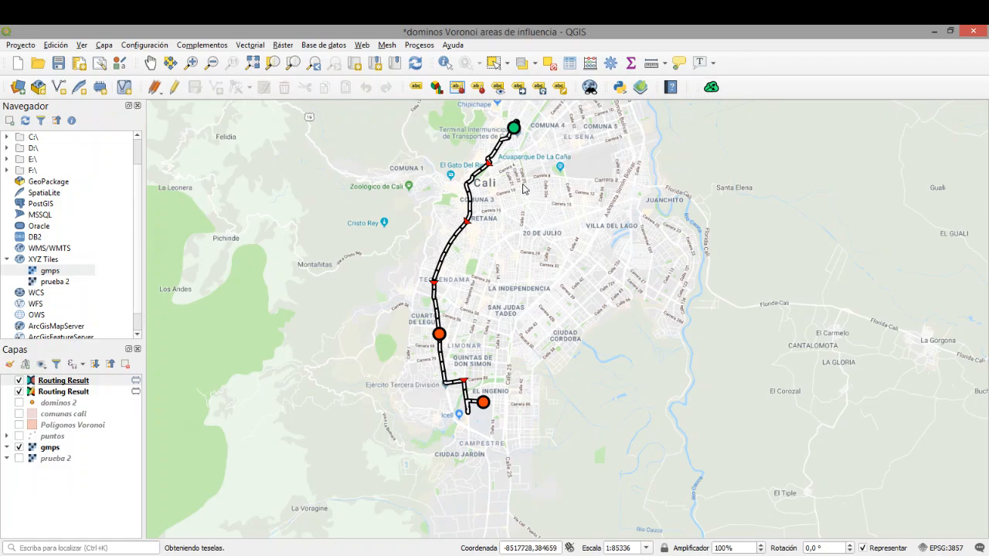
{"action": "mouse_move", "coordinate": [522, 190]}
{"action": "left_mouse_down"}
{"action": "mouse_move", "coordinate": [513, 251]}
{"action": "mouse_move", "coordinate": [509, 197]}
{"action": "left_mouse_up"}
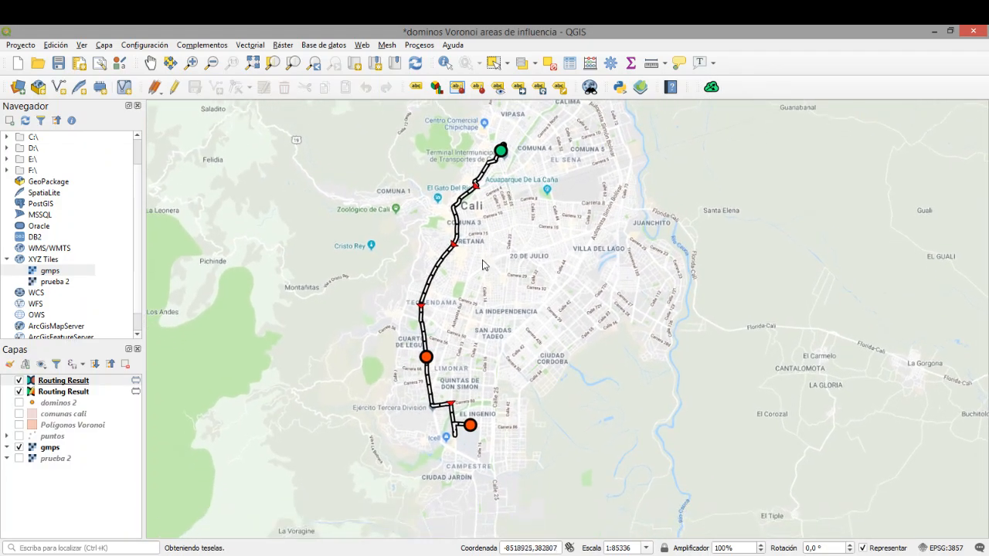
{"action": "right_click", "coordinate": [70, 383]}
{"action": "left_click", "coordinate": [120, 248]}
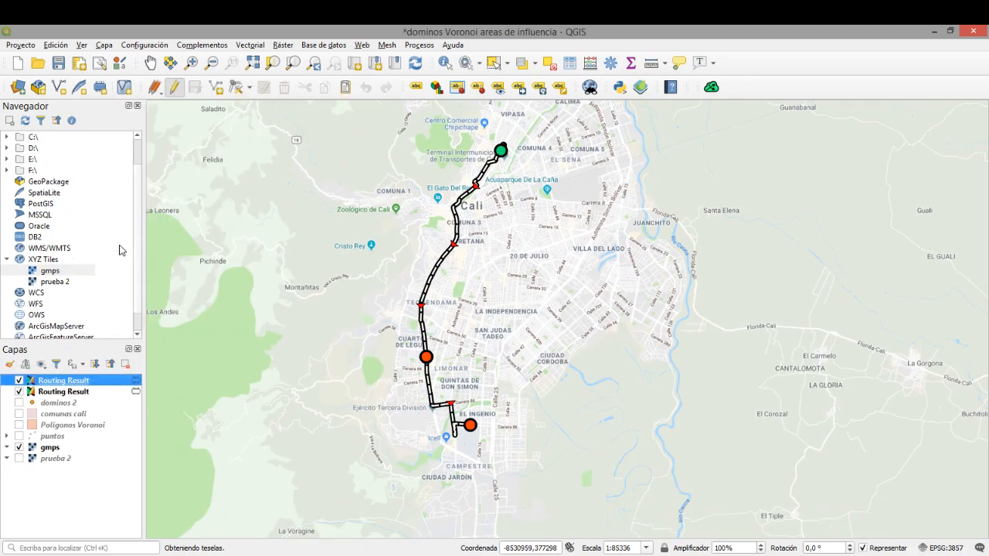
{"action": "right_click", "coordinate": [51, 379]}
{"action": "left_click", "coordinate": [116, 225]}
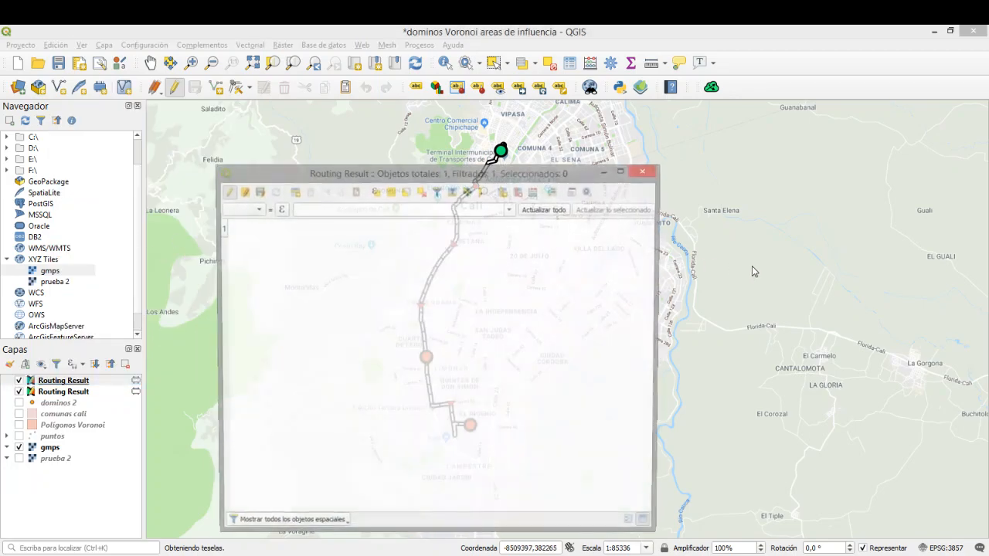
Step: Set up a virtual field named distancia in the field calculator for the second route's layer
{"action": "left_click", "coordinate": [574, 193]}
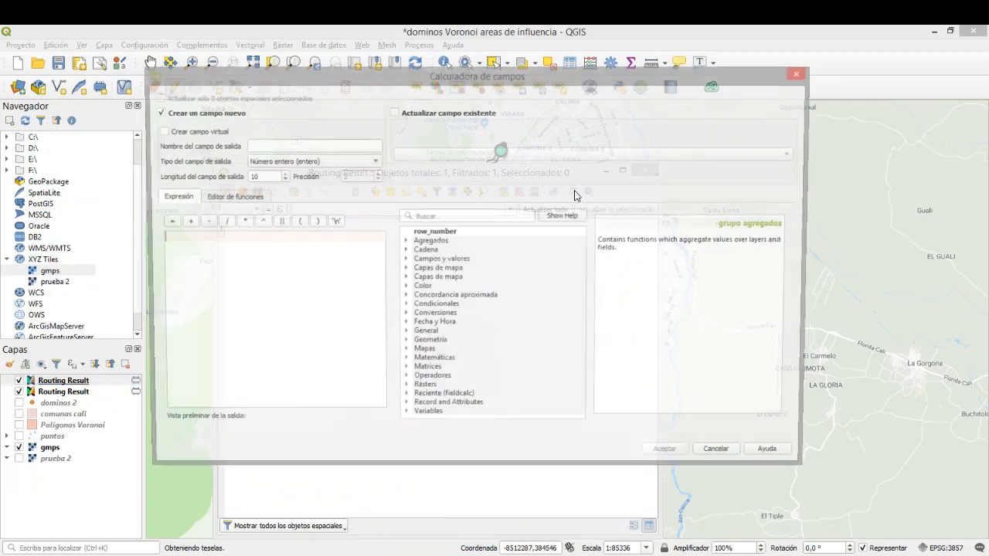
{"action": "left_click", "coordinate": [734, 458]}
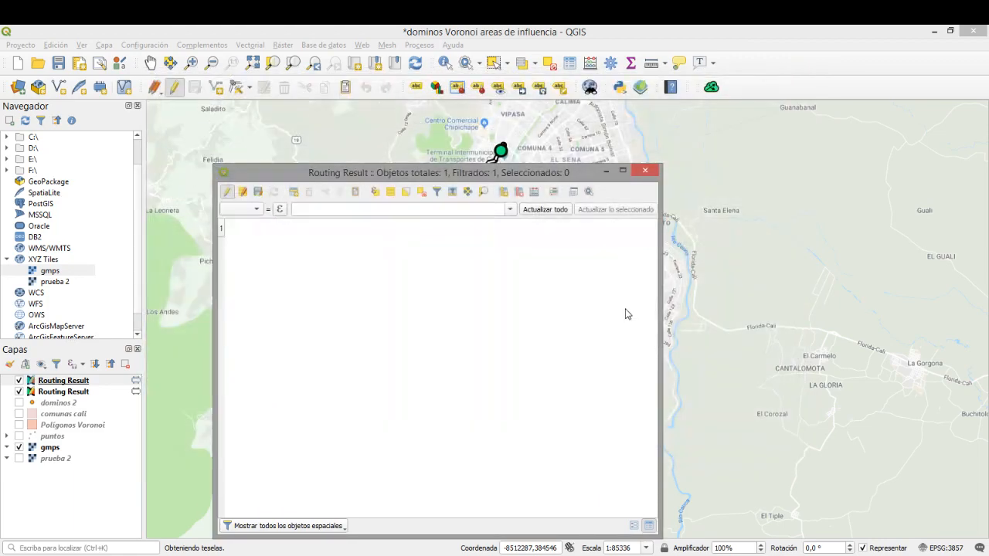
{"action": "left_click", "coordinate": [554, 191]}
{"action": "left_click", "coordinate": [554, 192]}
{"action": "key", "text": "ctrl+i"}
{"action": "left_click", "coordinate": [193, 131]}
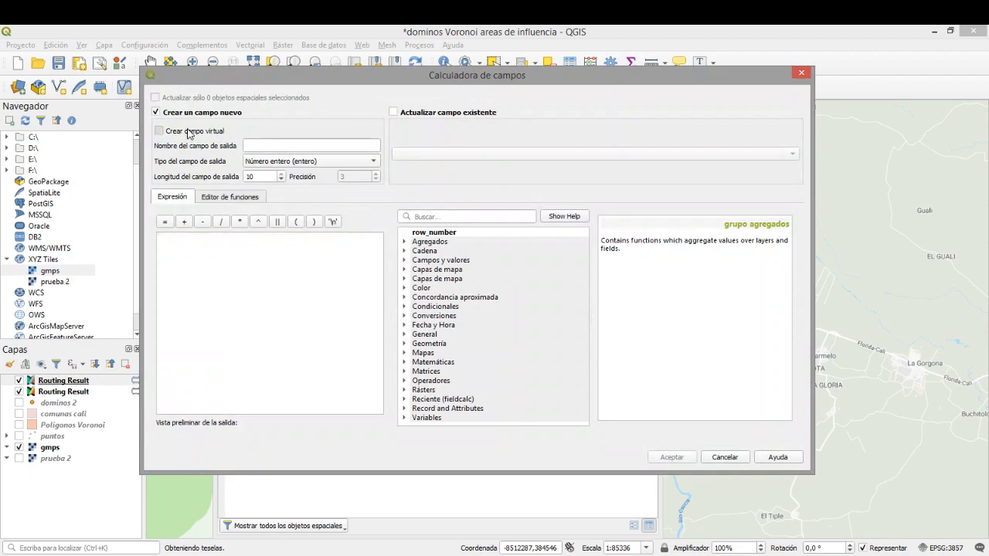
{"action": "left_click", "coordinate": [261, 144]}
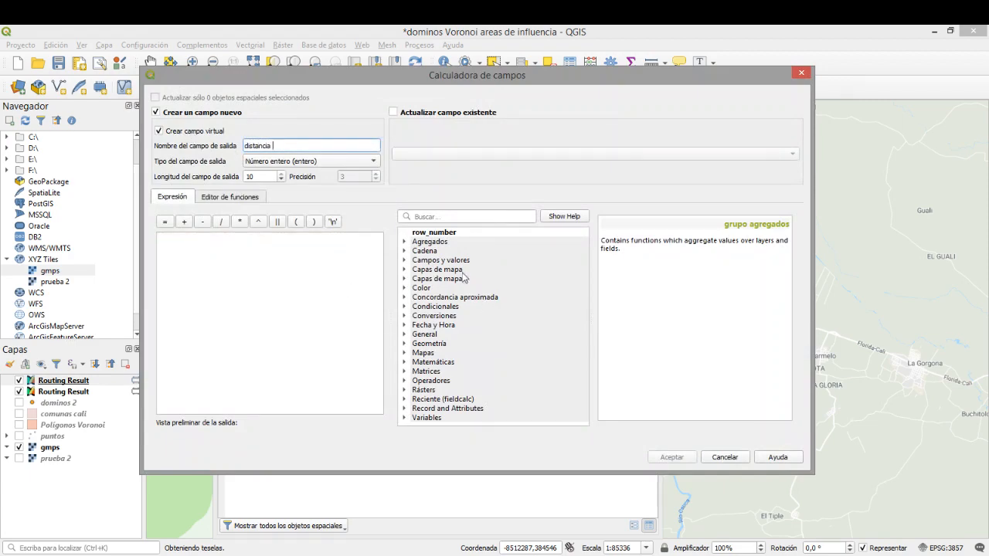
Step: Use the geometry function $length as the distancia expression, create the field and close the second route's attribute table
{"action": "left_click", "coordinate": [439, 308]}
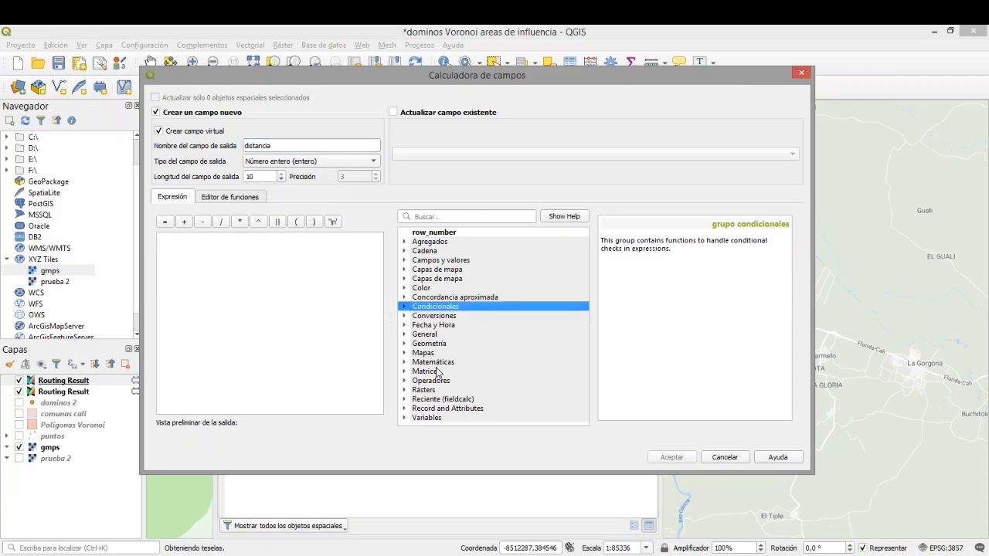
{"action": "left_click", "coordinate": [438, 372]}
{"action": "left_click", "coordinate": [429, 344]}
{"action": "left_click", "coordinate": [403, 344]}
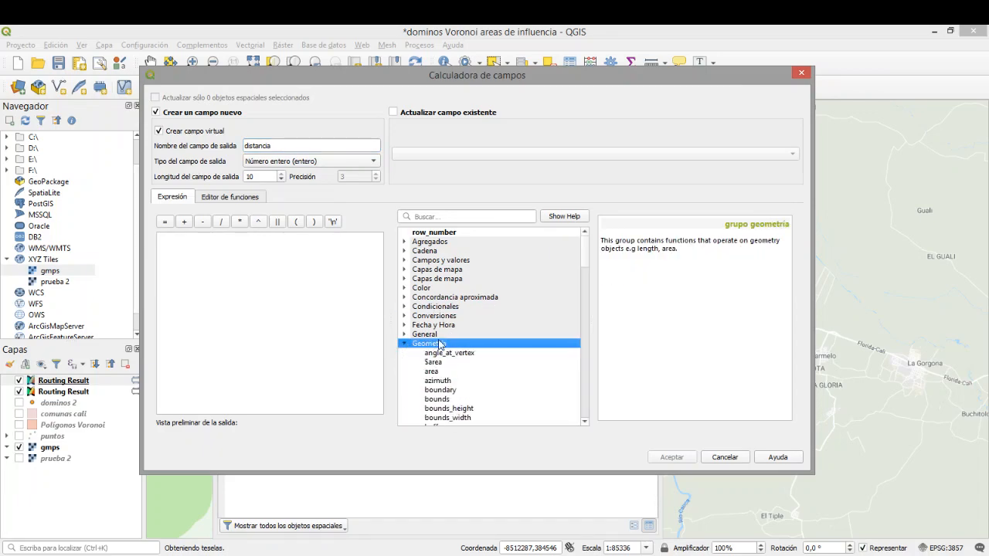
{"action": "scroll", "coordinate": [470, 340], "scroll_direction": "down", "scroll_amount": 18}
{"action": "scroll", "coordinate": [470, 341], "scroll_direction": "up", "scroll_amount": 1}
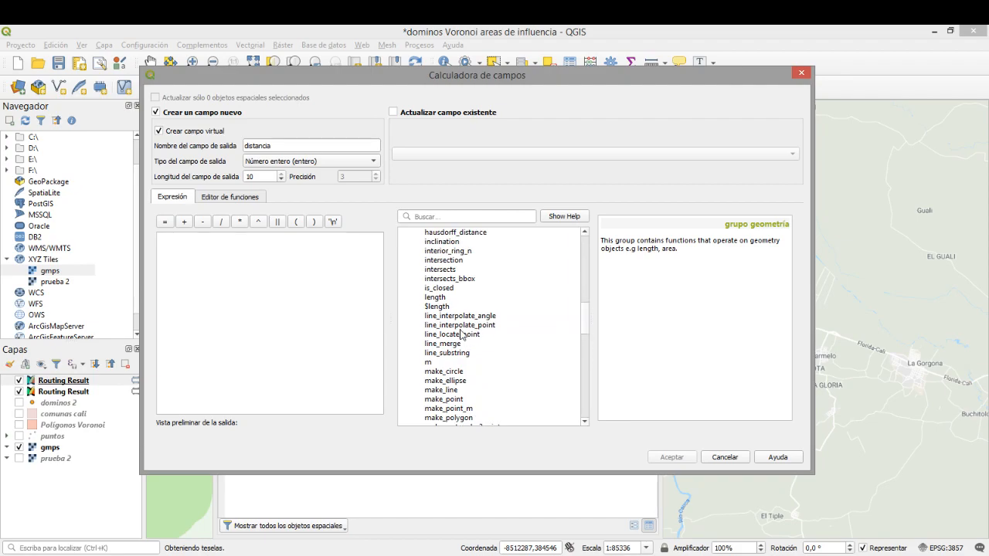
{"action": "left_click", "coordinate": [443, 307]}
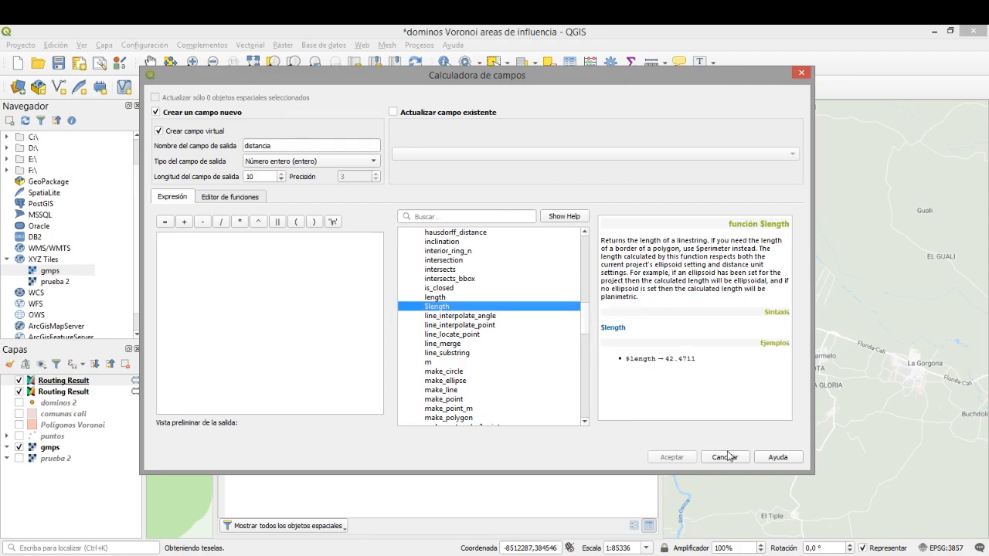
{"action": "double_click", "coordinate": [437, 307]}
{"action": "left_click", "coordinate": [684, 459]}
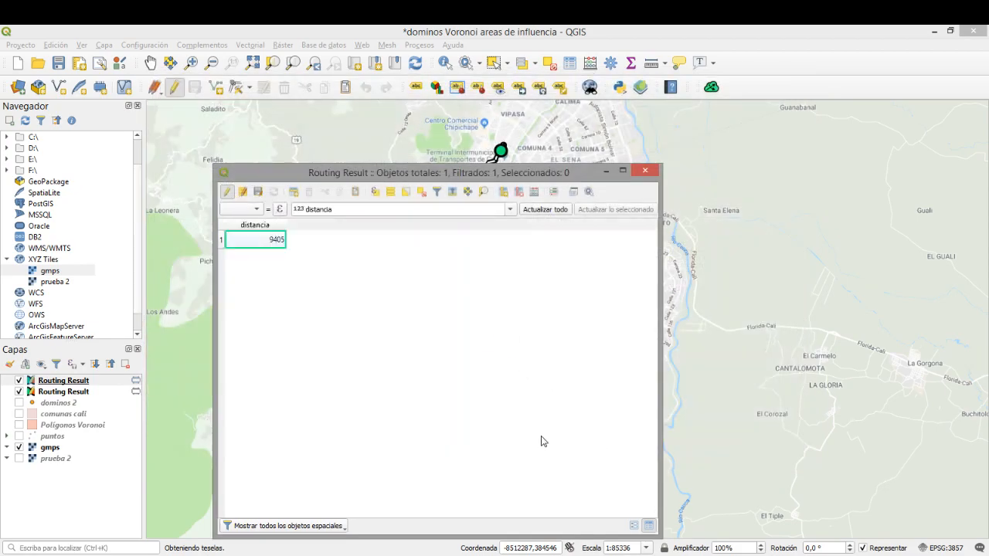
{"action": "left_click", "coordinate": [645, 171]}
Step: Hide the gmps base map so that only the two routes are displayed
{"action": "left_click_drag", "start_coordinate": [527, 321], "coordinate": [509, 293]}
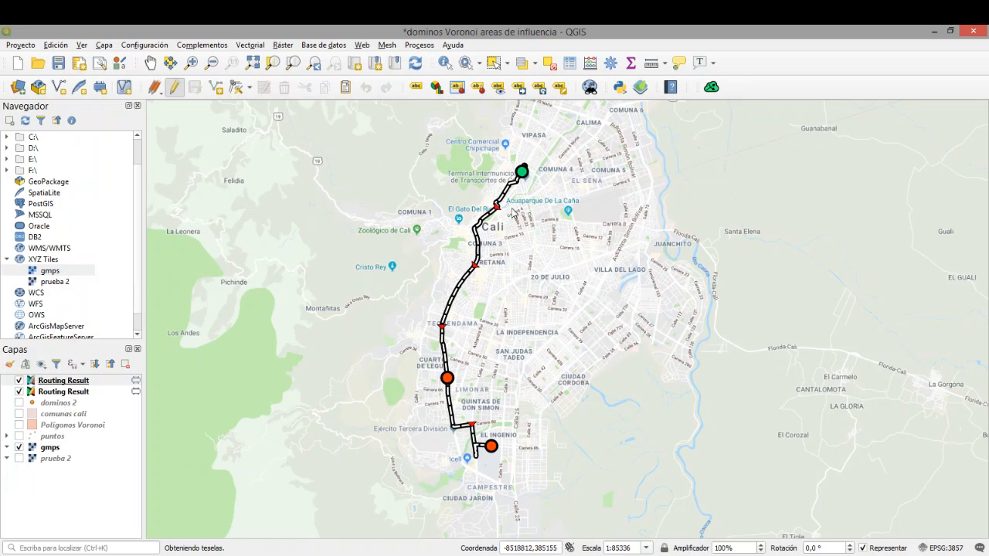
{"action": "left_click", "coordinate": [19, 447]}
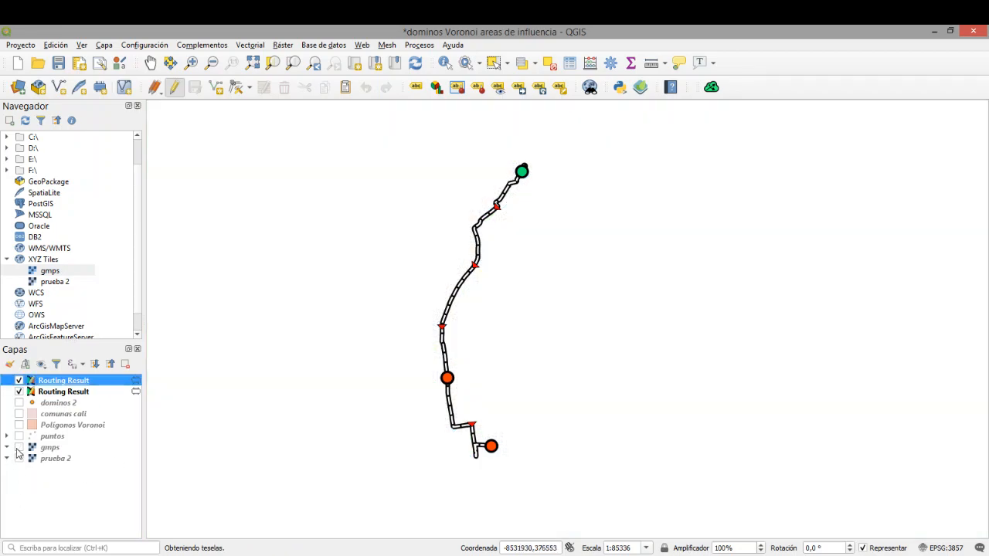